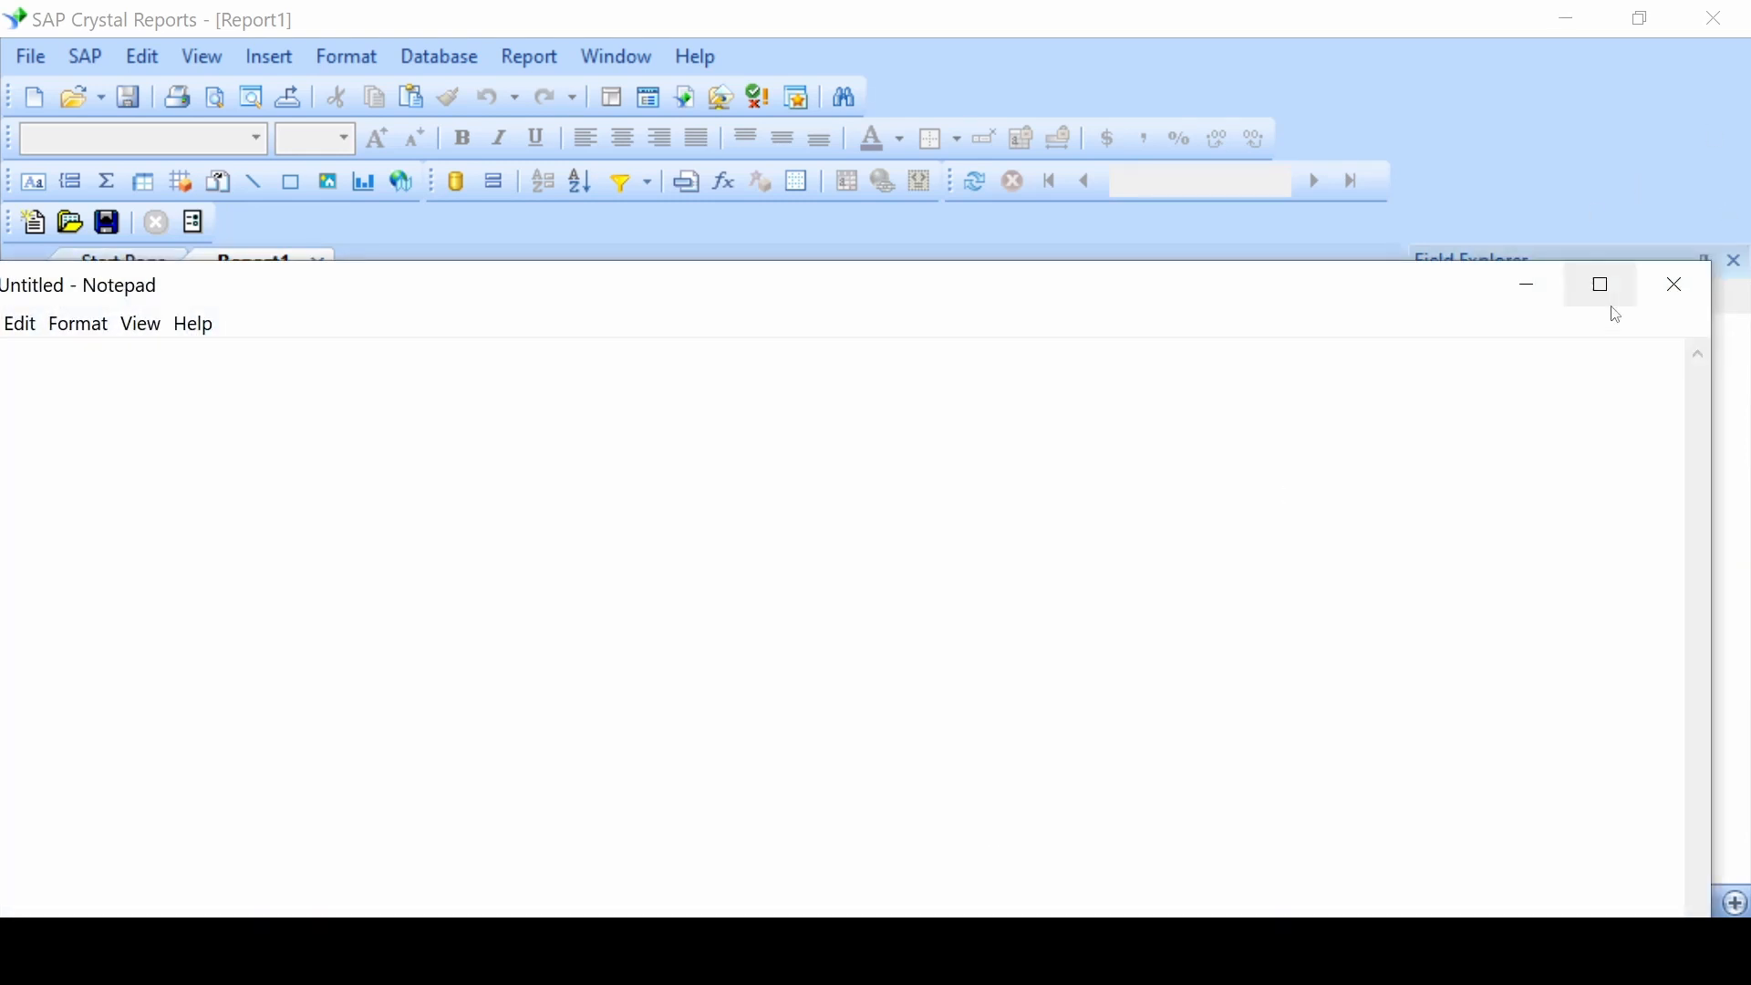
Maximize the blank Notepad window and draw two tall rectangles side by side on it as table boxes
click(1601, 284)
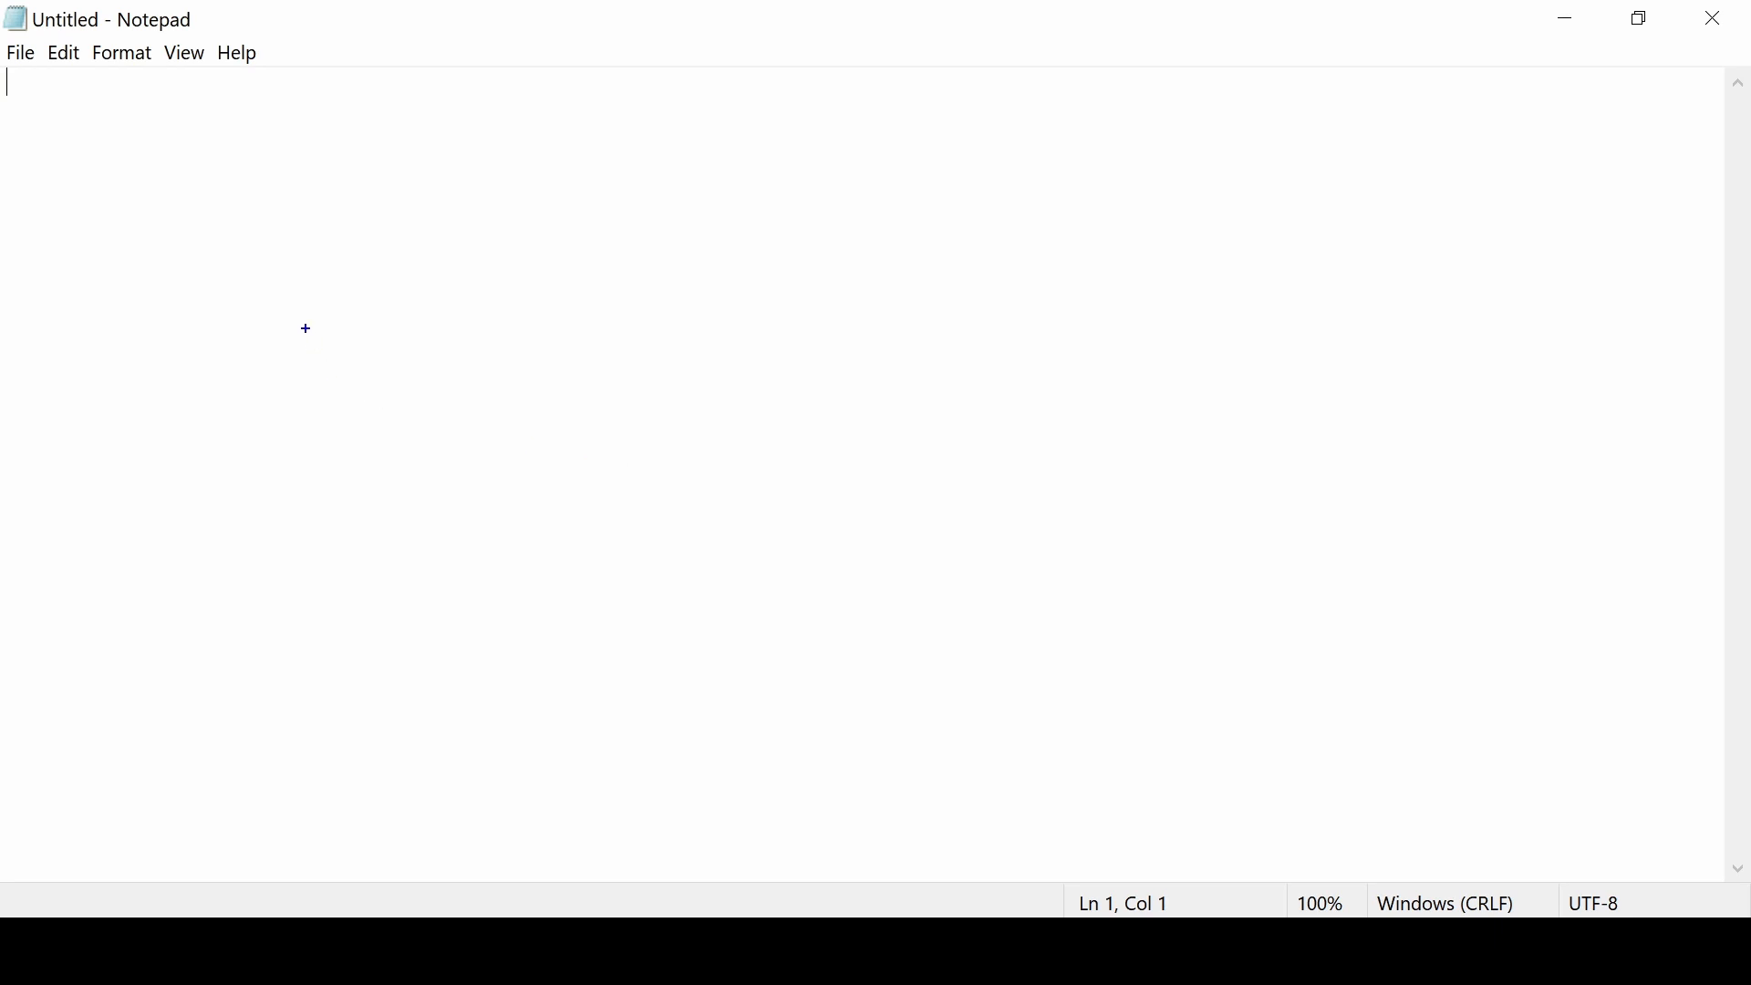
drag(284, 282, 516, 590)
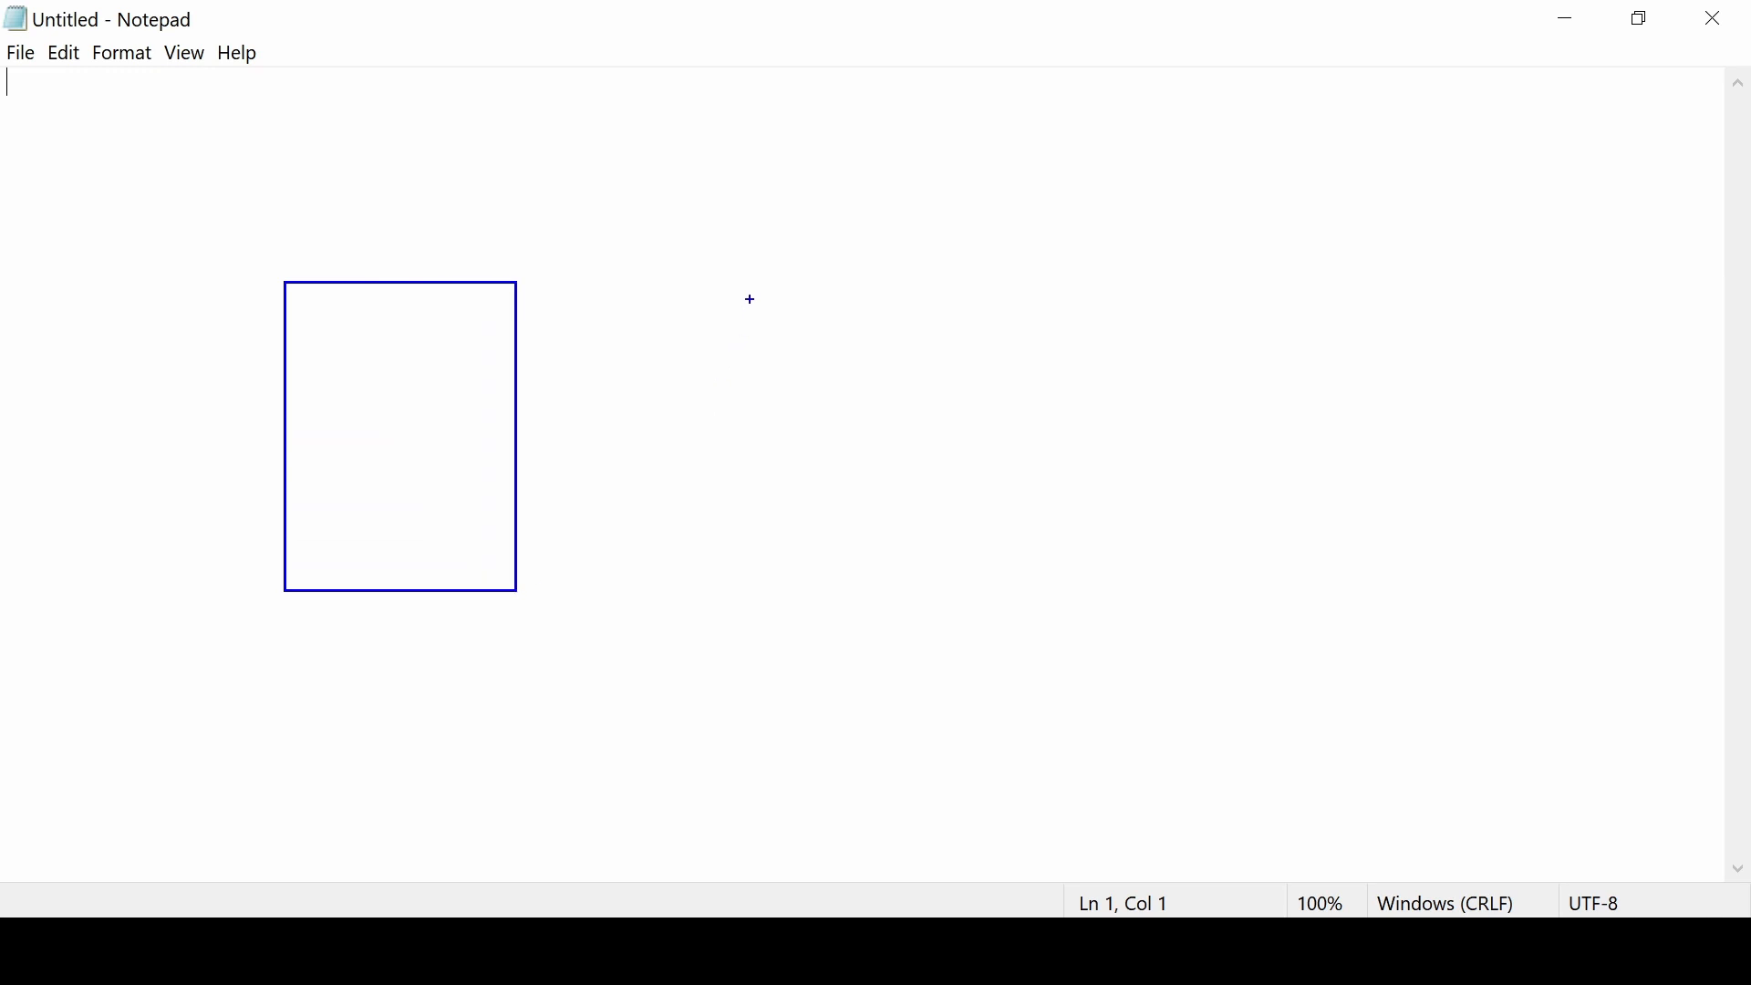
drag(735, 271, 949, 589)
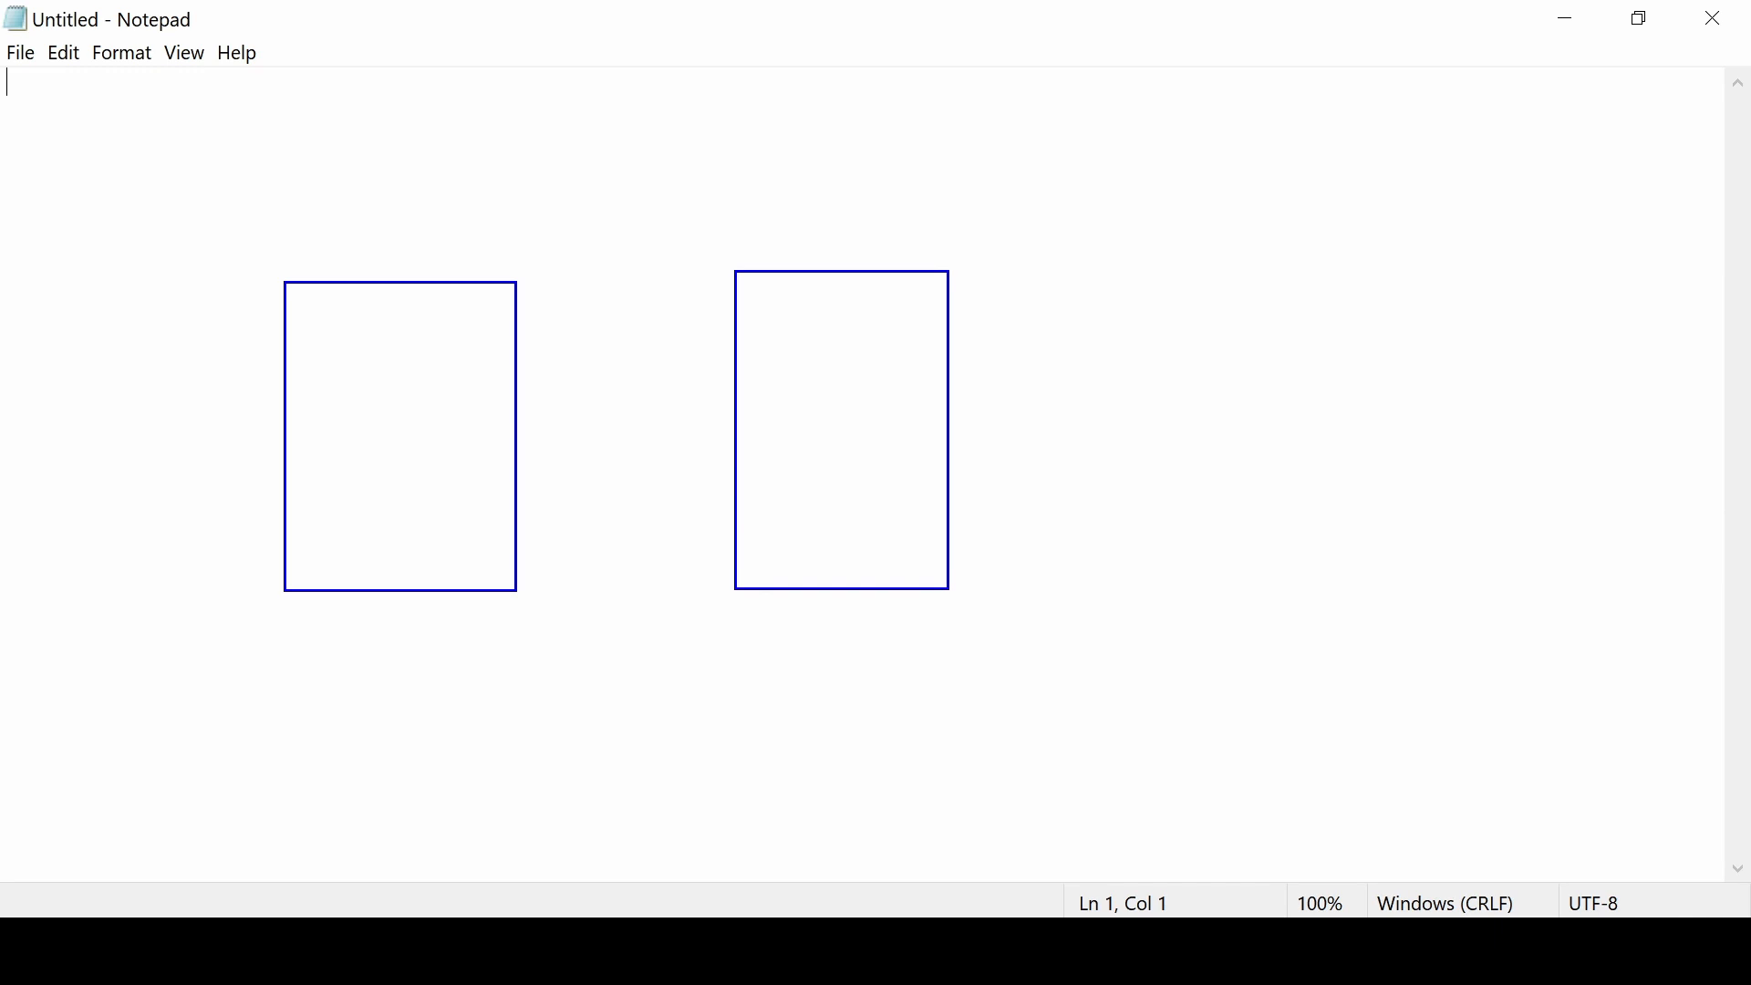
Add the heading CustomerID above the first box and the heading Orders above the second box
key(t)
text(CustomerID)
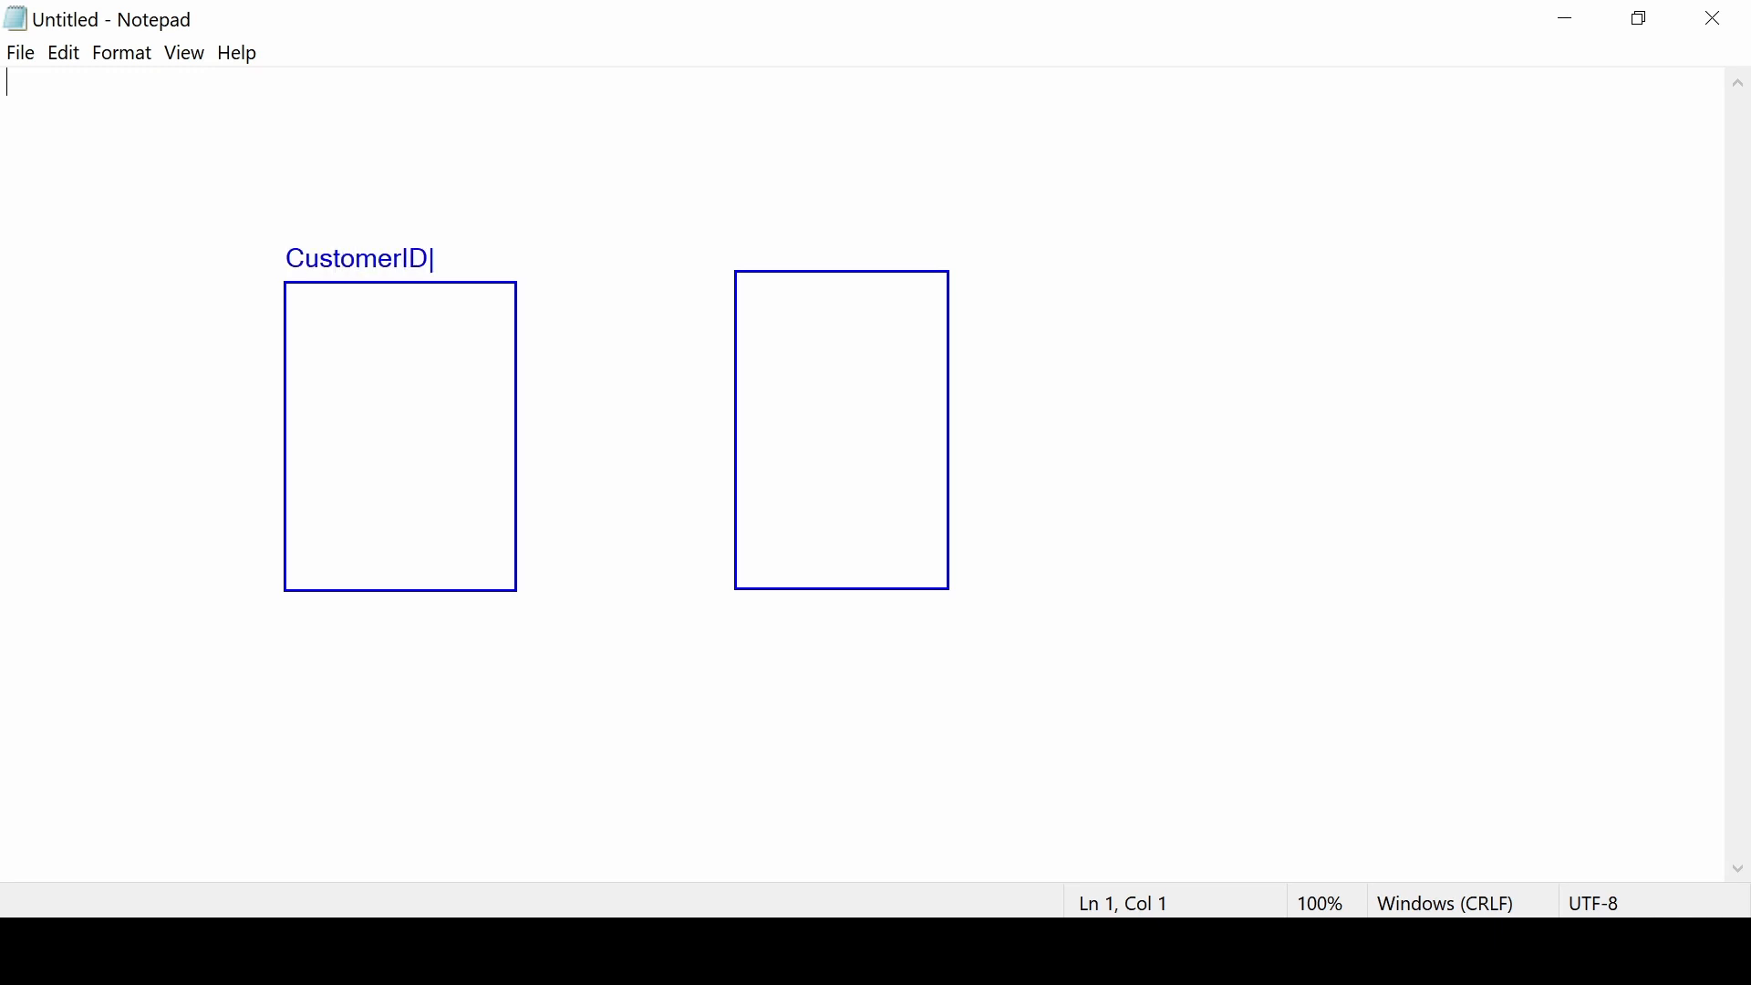
key(Escape)
key(t)
text(ORd)
key(BackSpace)
key(BackSpace)
text(rders)
key(Escape)
Add CustomerID as the first field inside the CustomerID box and Orders as the first field inside the Orders box
key(t)
text(Cust)
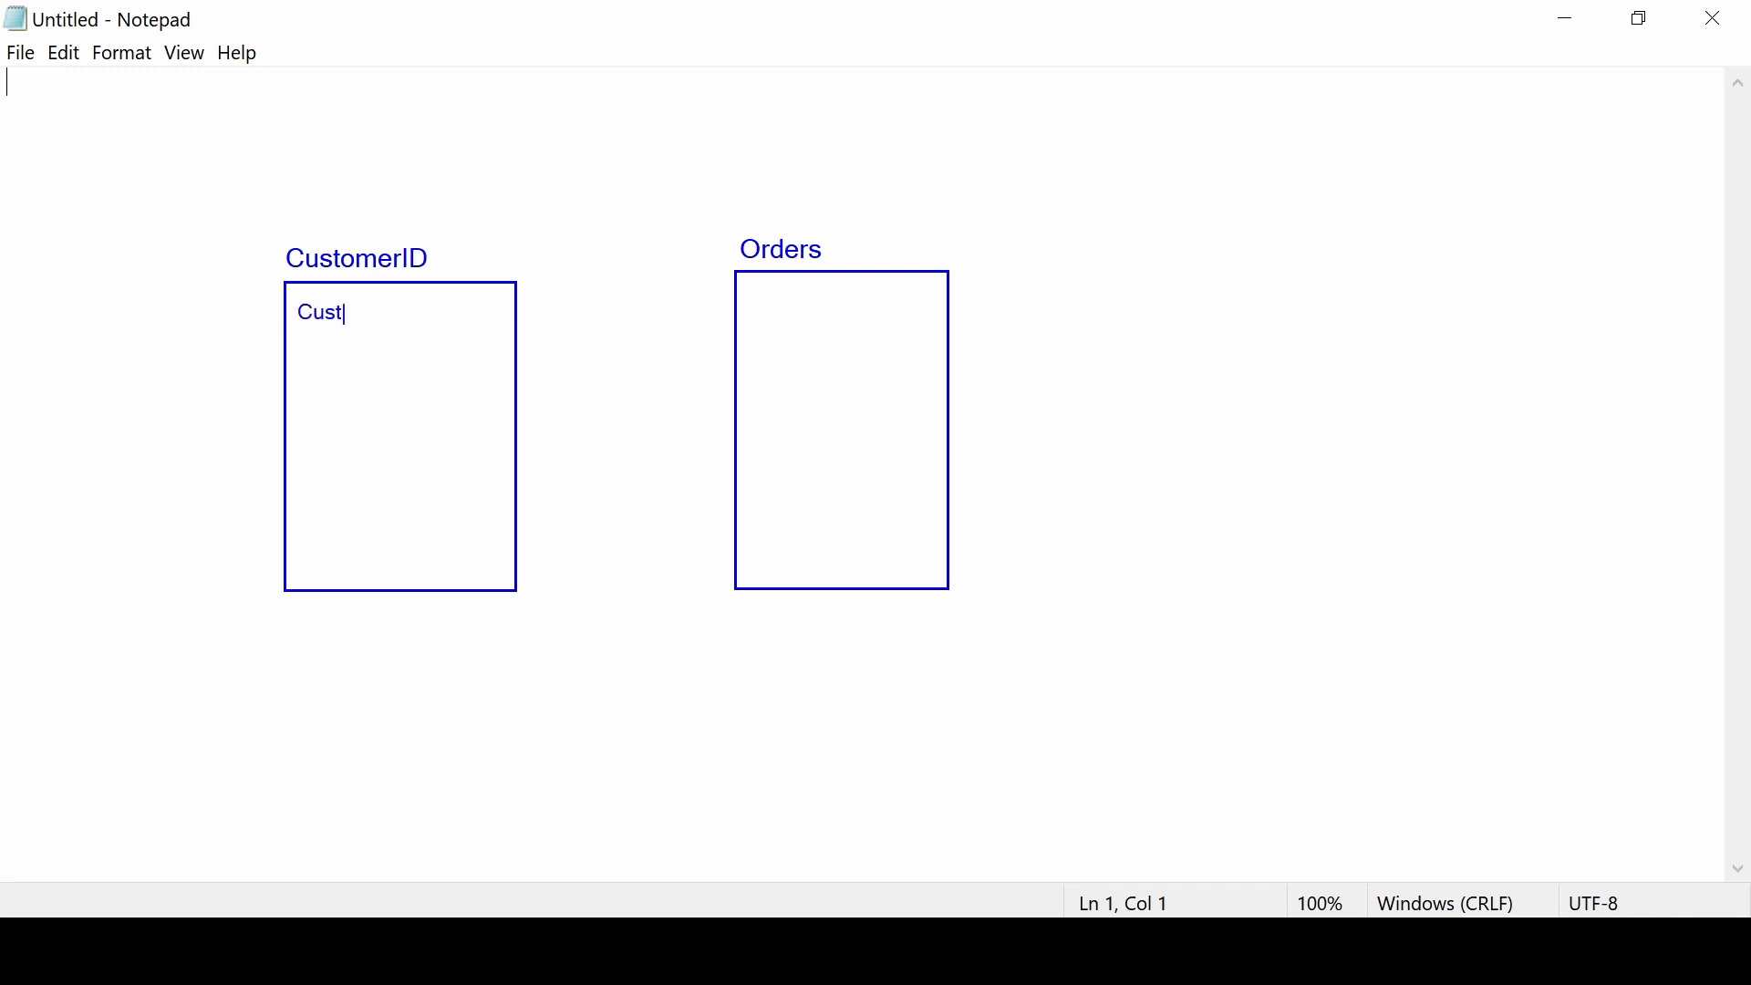
text(omerID)
key(Escape)
key(t)
text(Orders)
key(Escape)
Handwrite 1 to 4 and a second 1 and 2 beside the Orders box, and A to D beside the CustomerID box
key(t)
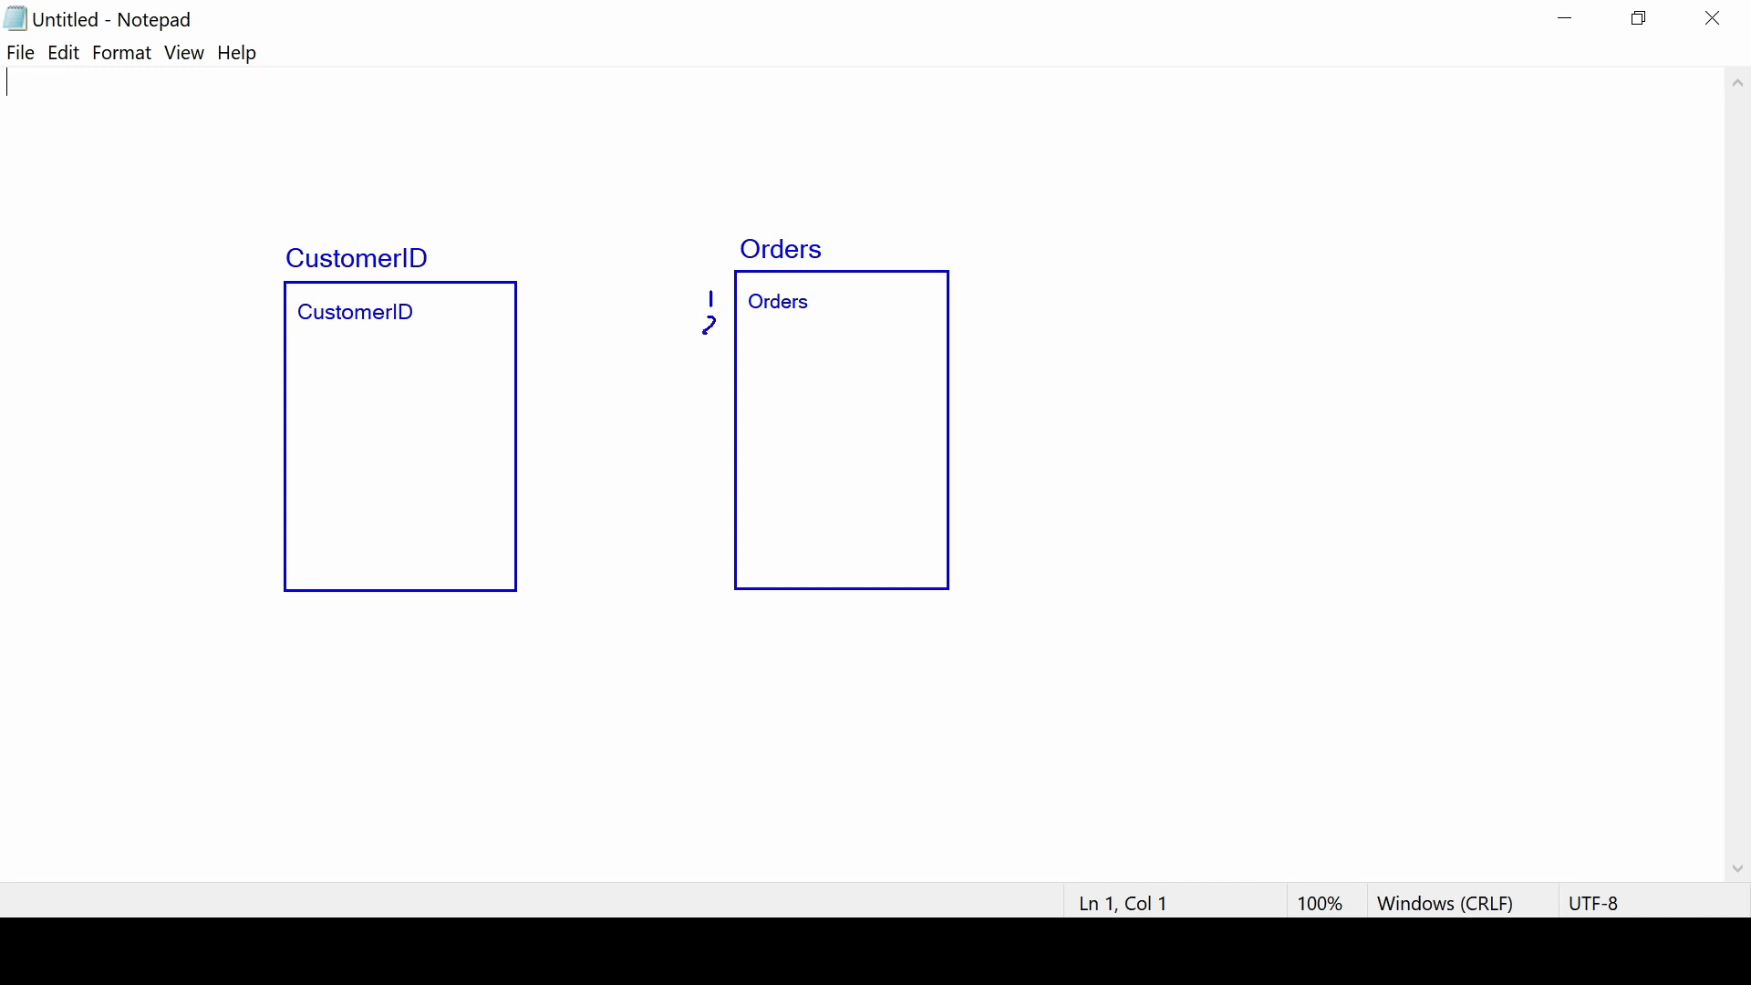
drag(709, 346, 713, 418)
drag(711, 557, 714, 592)
drag(248, 310, 242, 416)
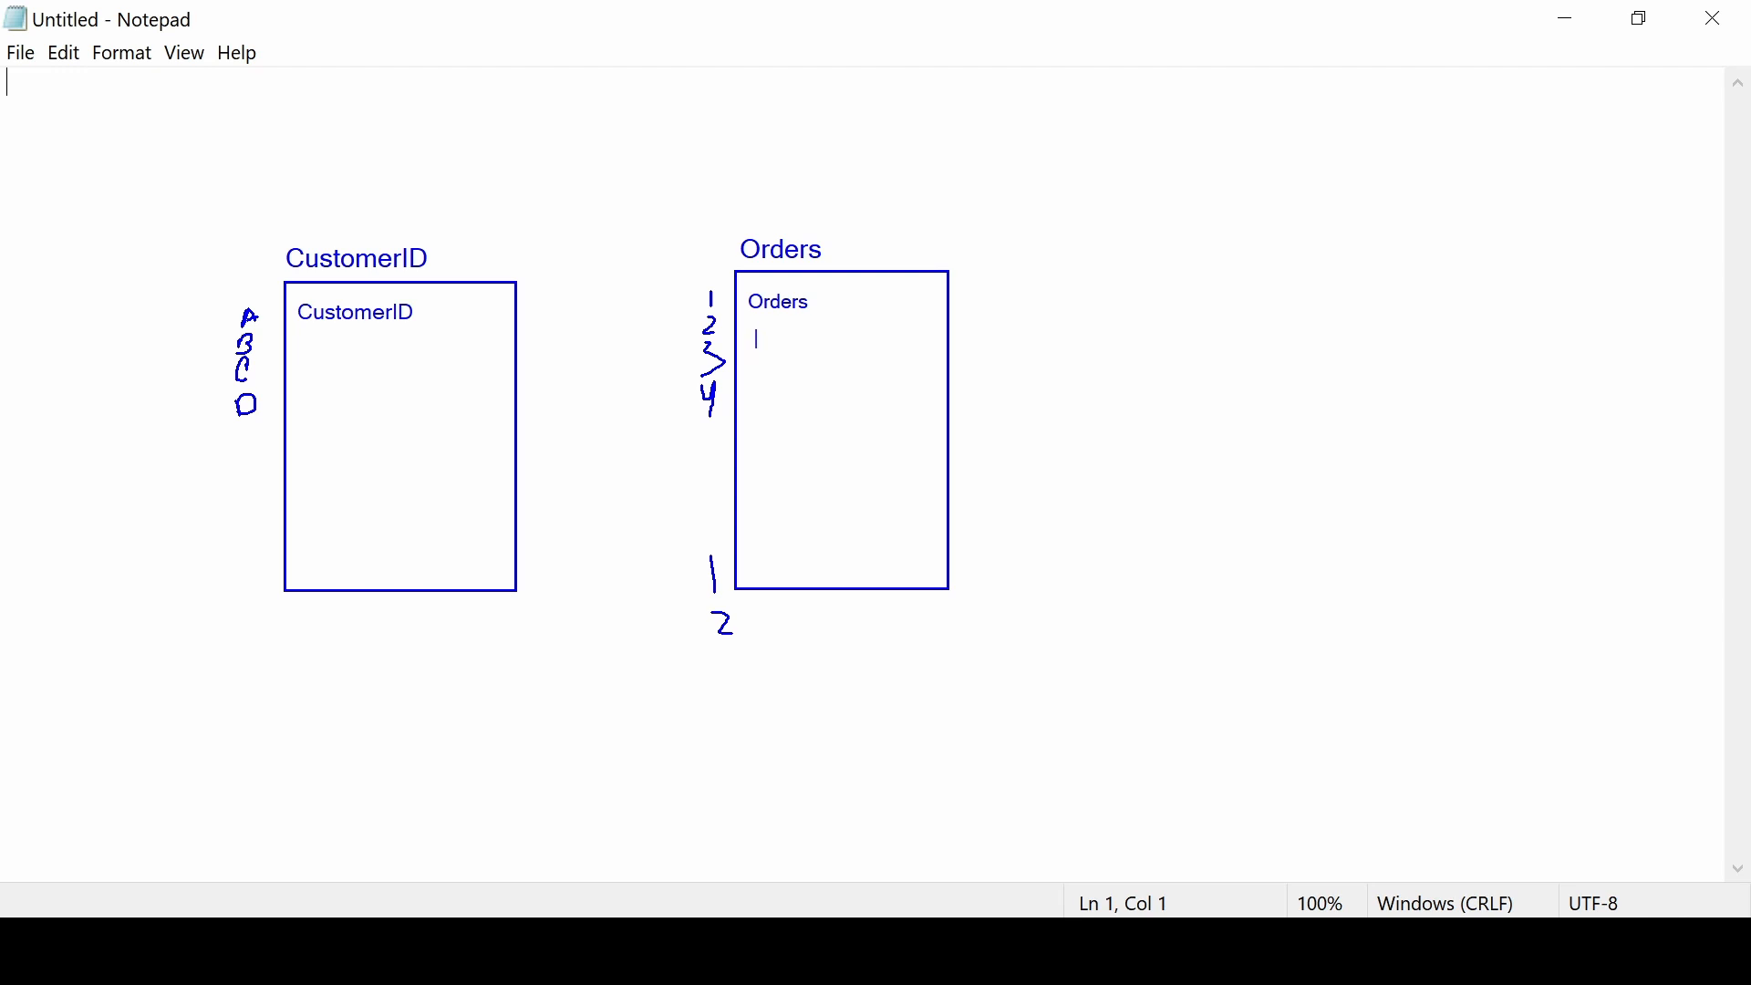
Add a CustomerID field to the Orders box, mark it with an arrow, and draw a connector to it from the first box's CustomerID
text(CustomerID)
mouse_move(878, 340)
mouse_down()
mouse_move(918, 337)
mouse_move(882, 338)
mouse_up()
mouse_move(424, 312)
mouse_down()
mouse_move(629, 315)
mouse_move(640, 346)
mouse_move(729, 349)
mouse_up()
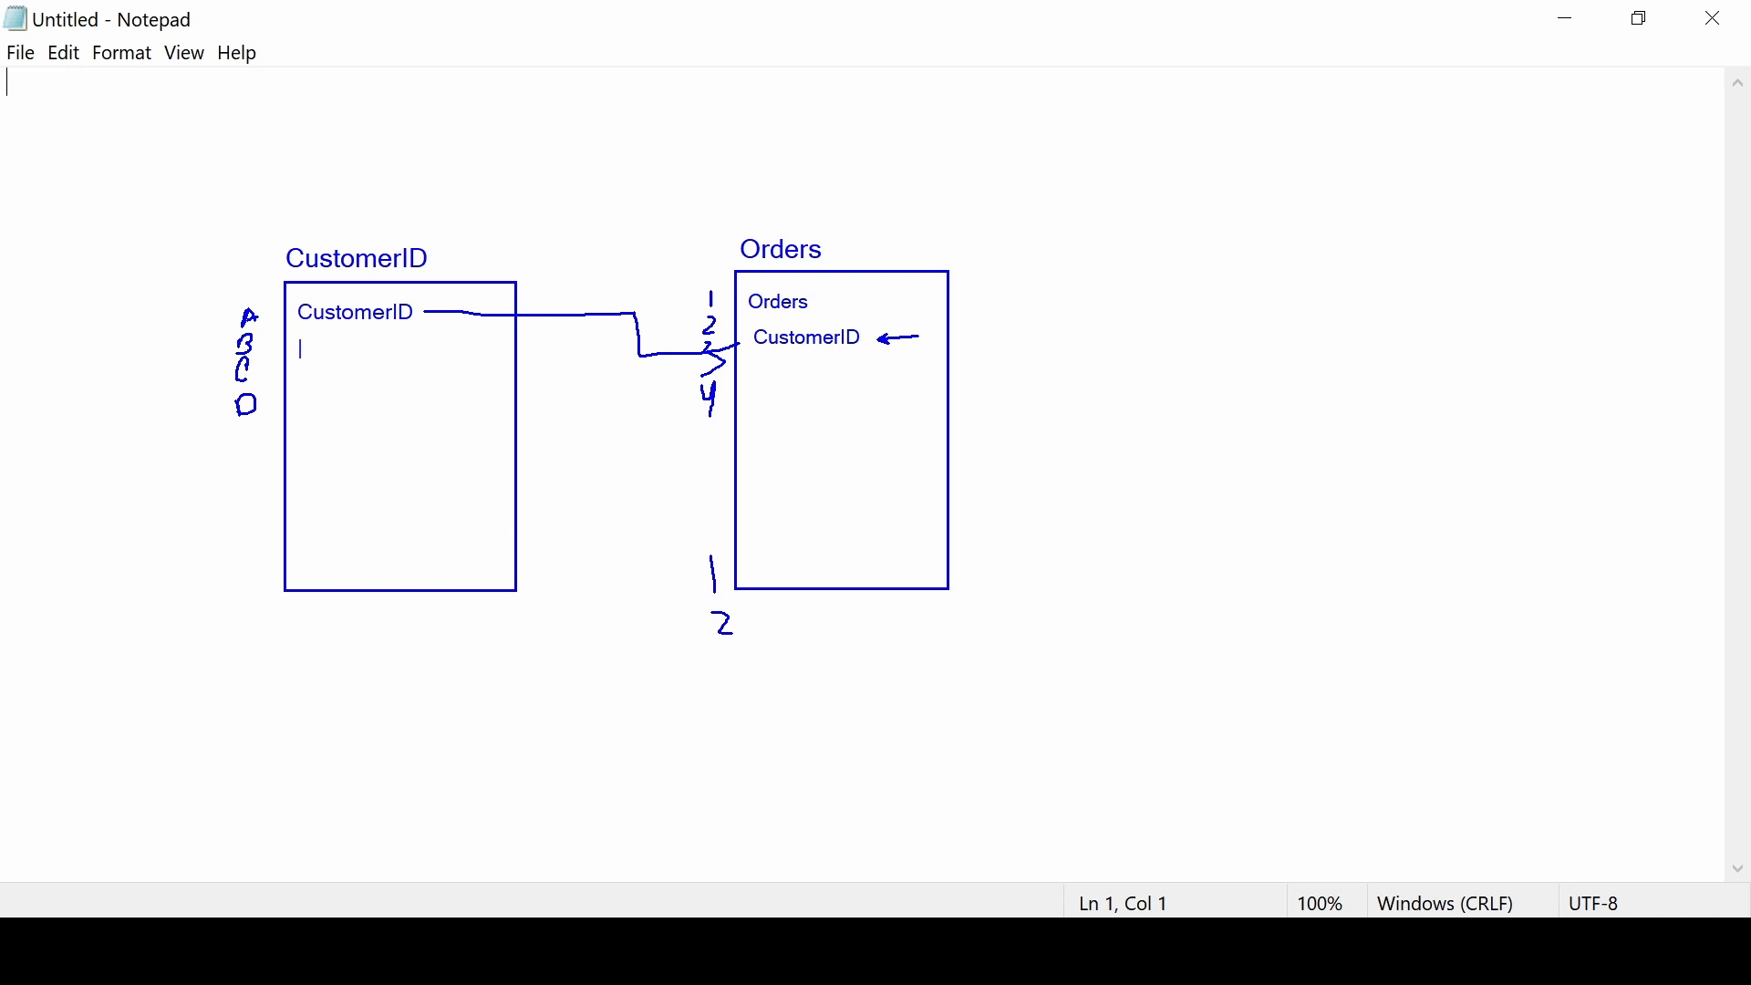
Add an Orders field to the CustomerID box, outline both Orders fields, and draw a connector between them
text(Orders)
key(Escape)
mouse_move(756, 296)
mouse_down()
mouse_move(854, 331)
mouse_move(858, 289)
mouse_move(764, 289)
mouse_up()
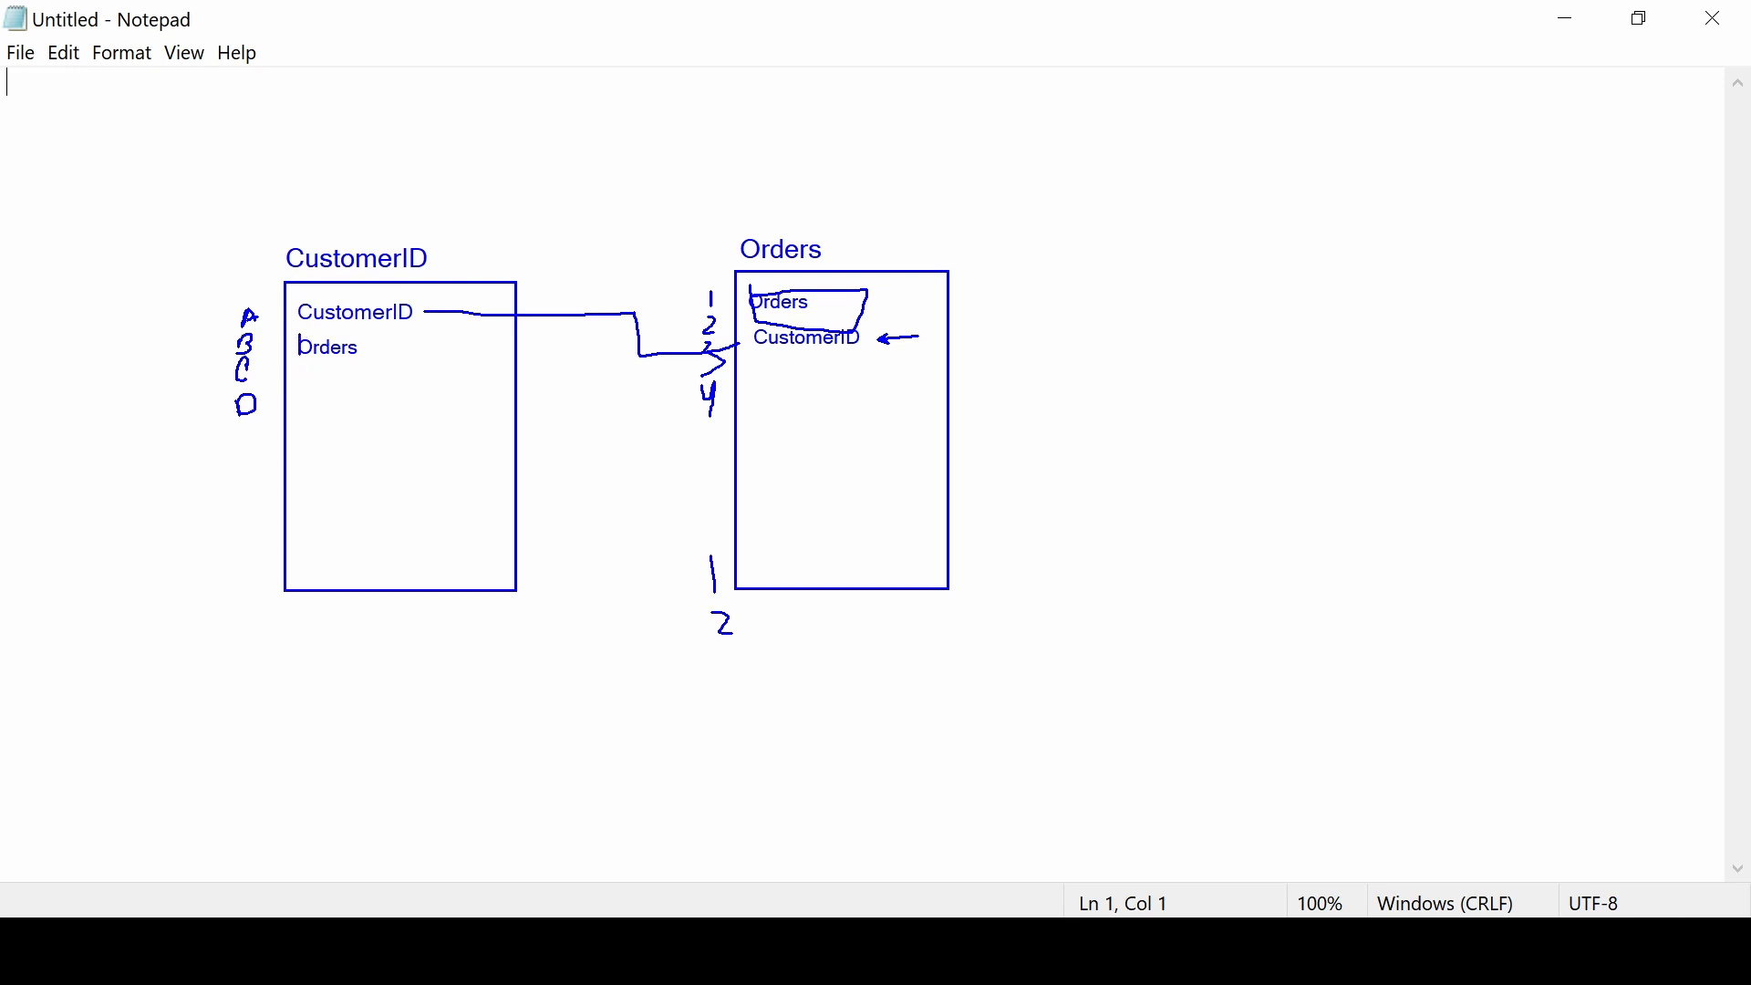
mouse_move(300, 356)
mouse_down()
mouse_move(378, 367)
mouse_move(302, 335)
mouse_up()
mouse_move(742, 303)
mouse_down()
mouse_move(588, 296)
mouse_move(569, 353)
mouse_move(399, 363)
mouse_up()
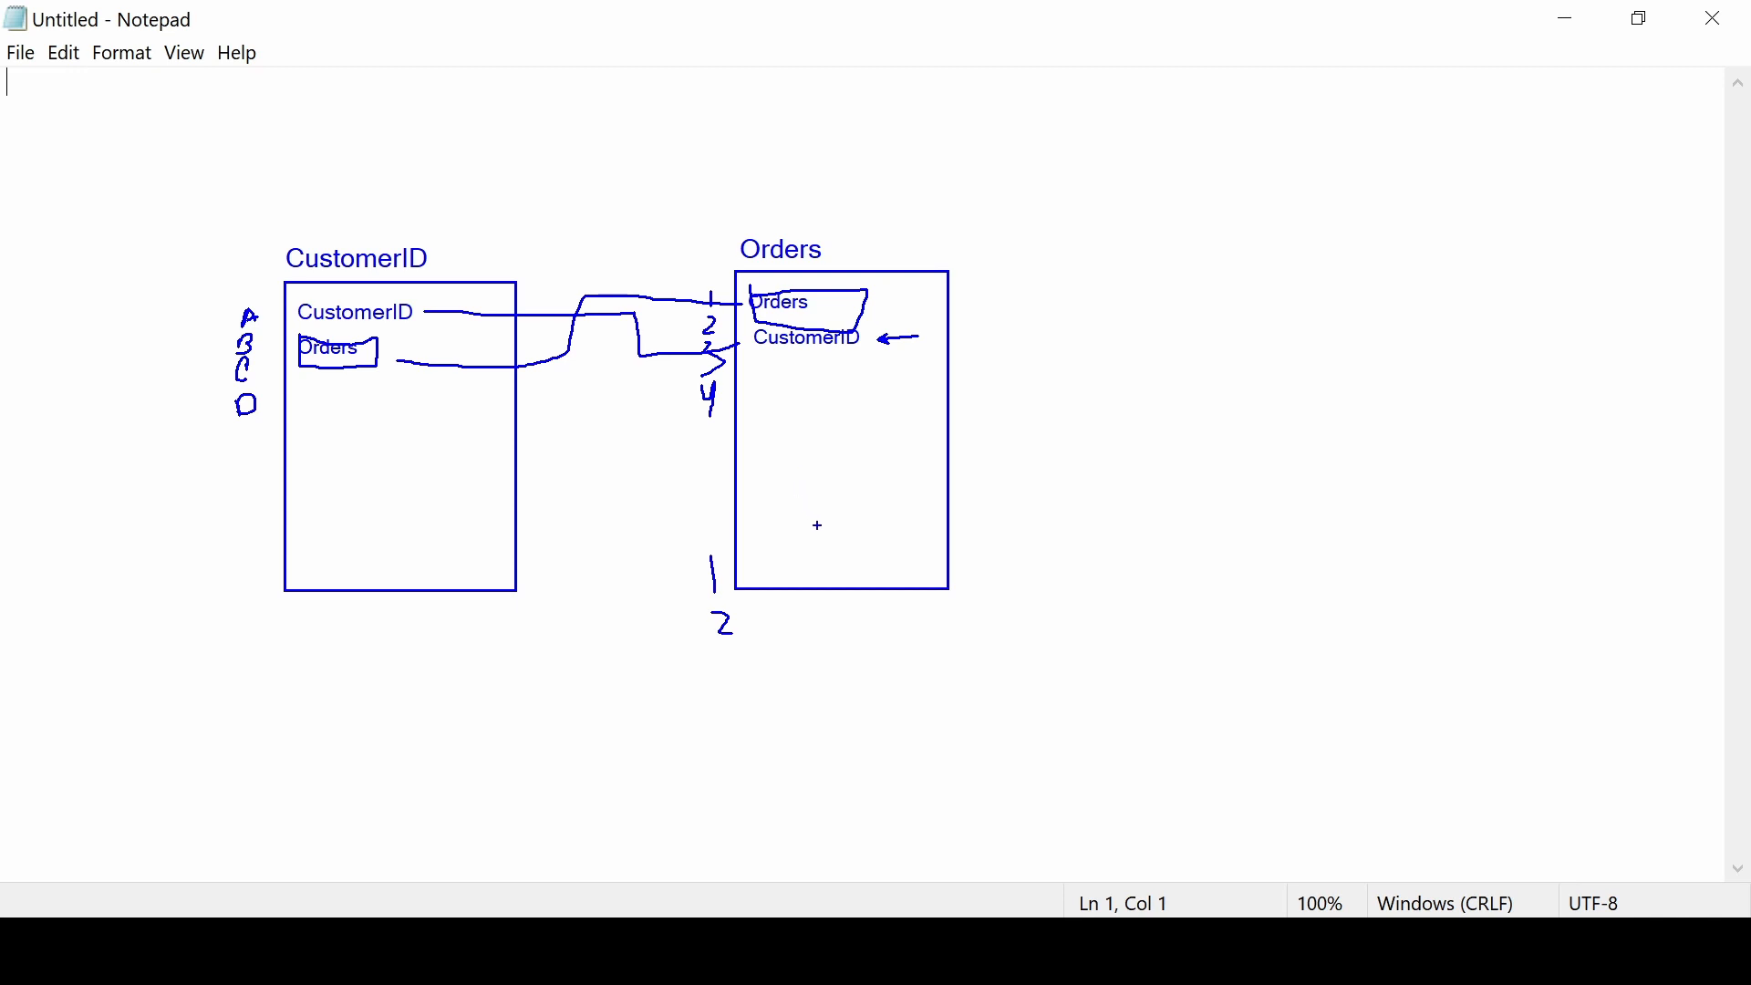
key(Escape)
Switch to SAP Crystal Reports, start a blank report, and begin a new OLE DB (ADO) connection
click(821, 951)
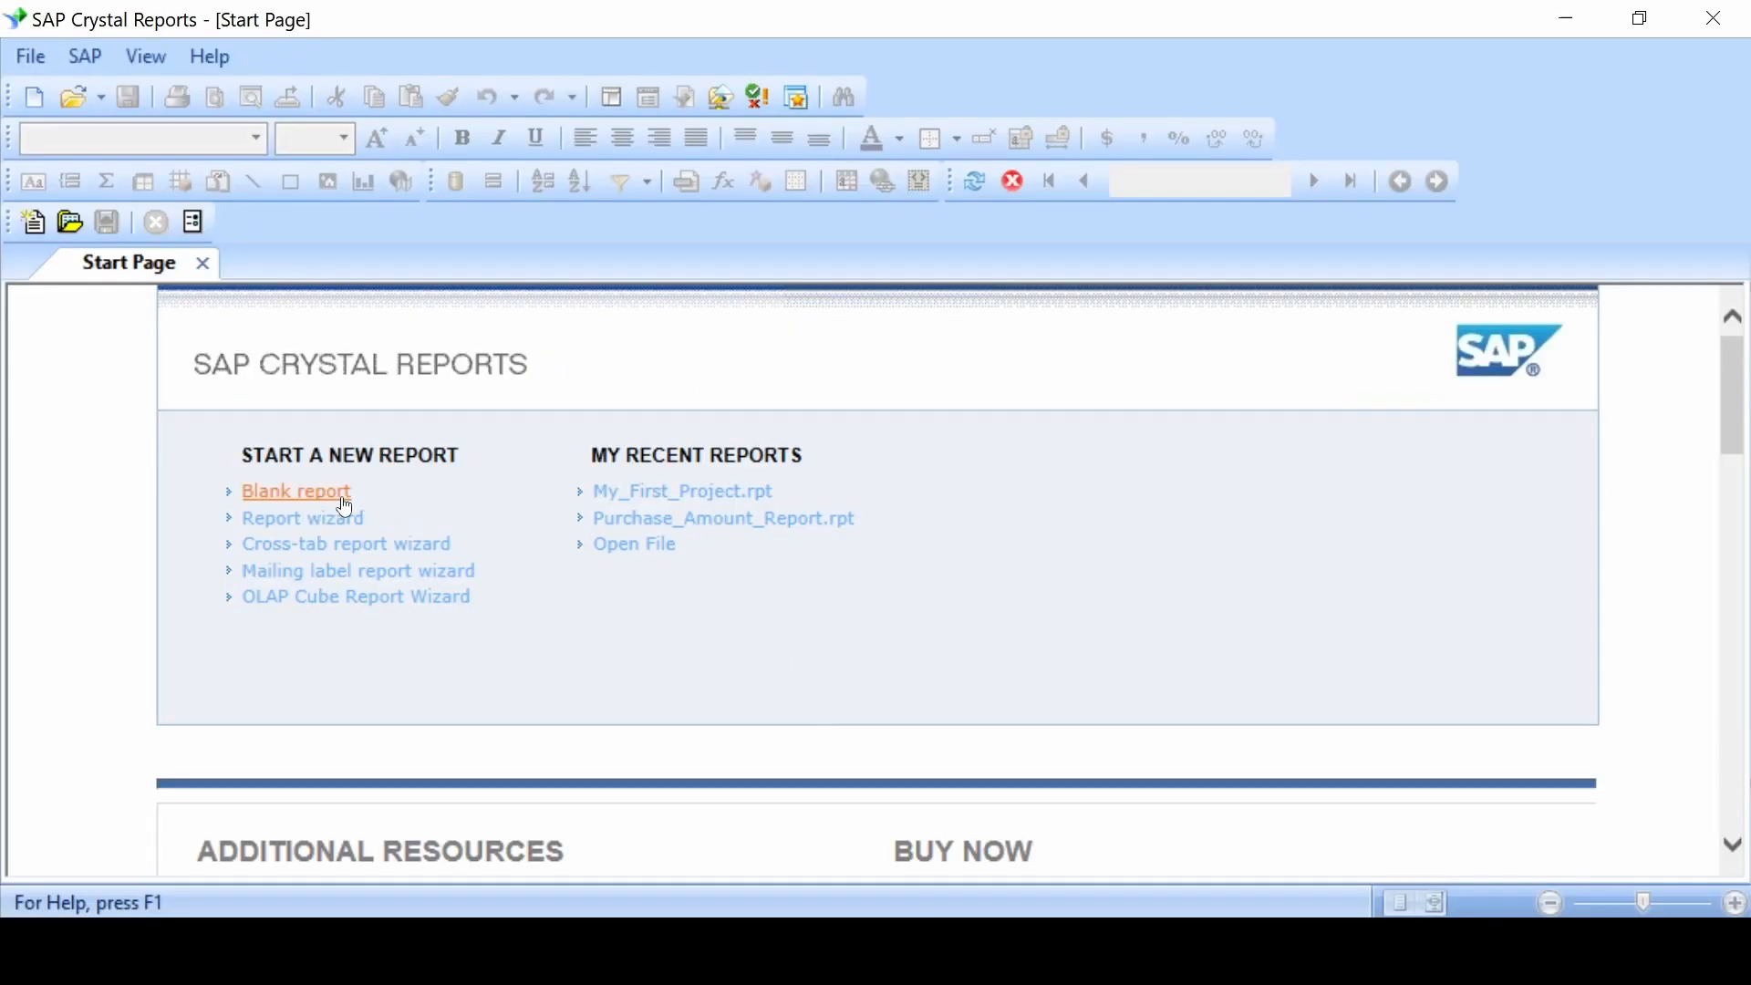
click(346, 507)
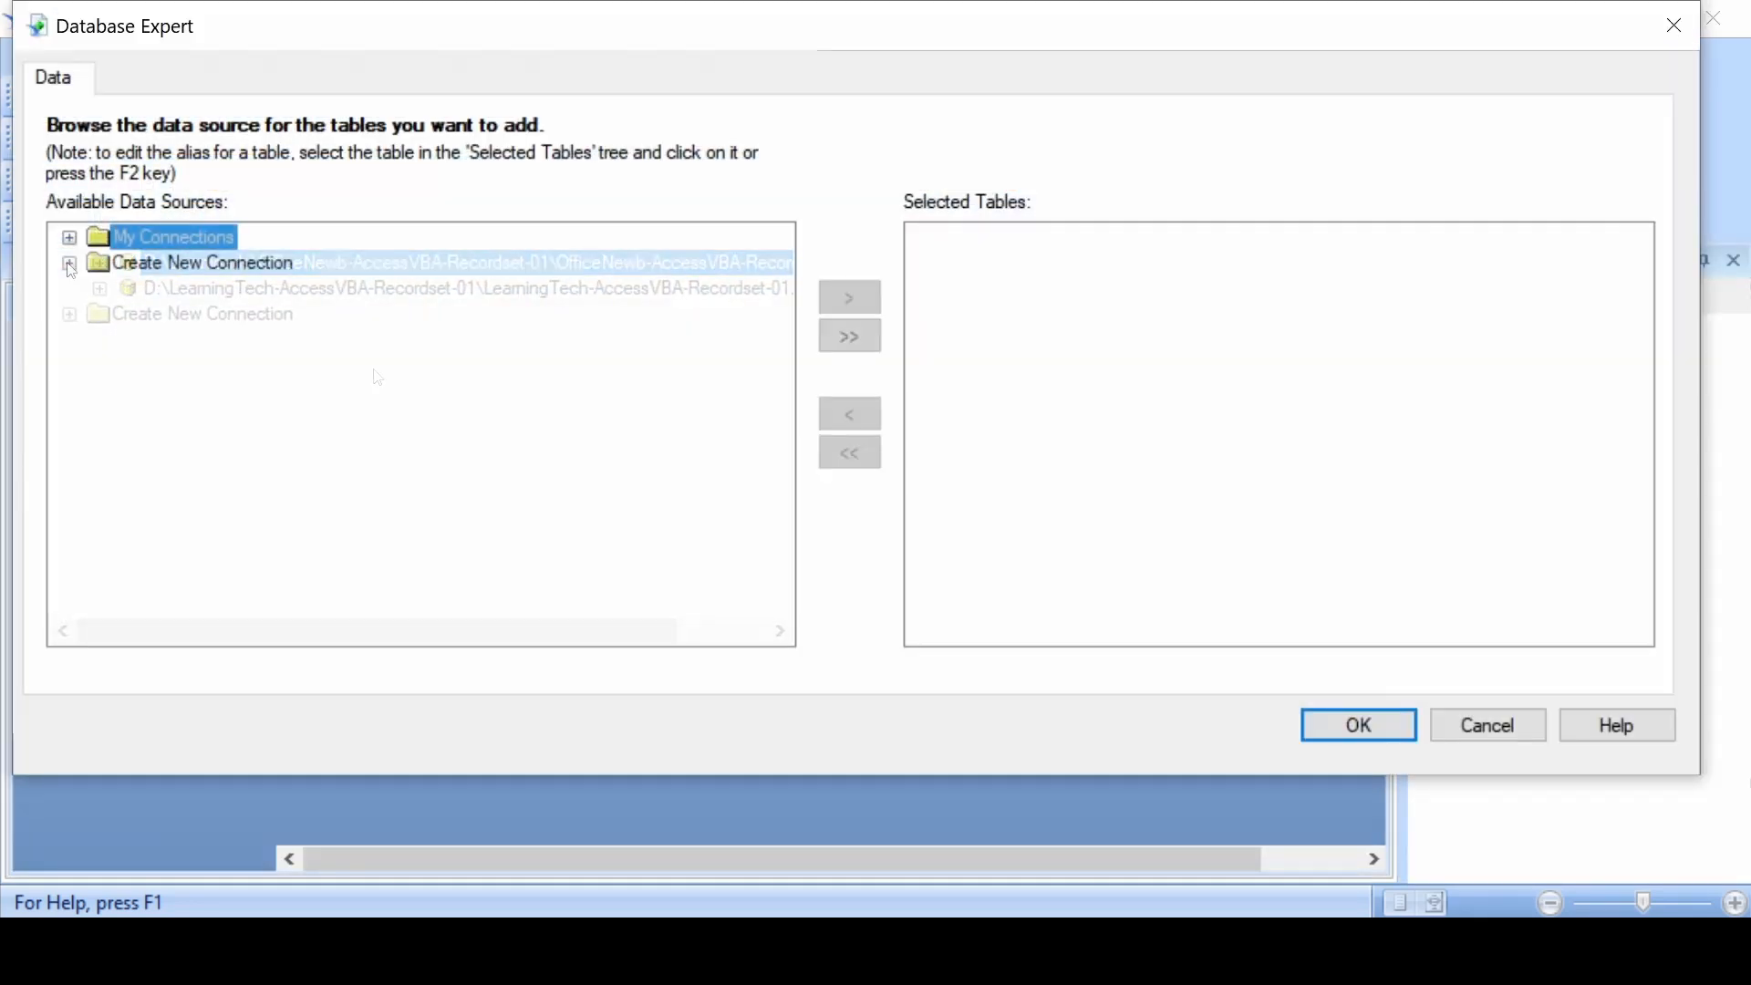
click(71, 264)
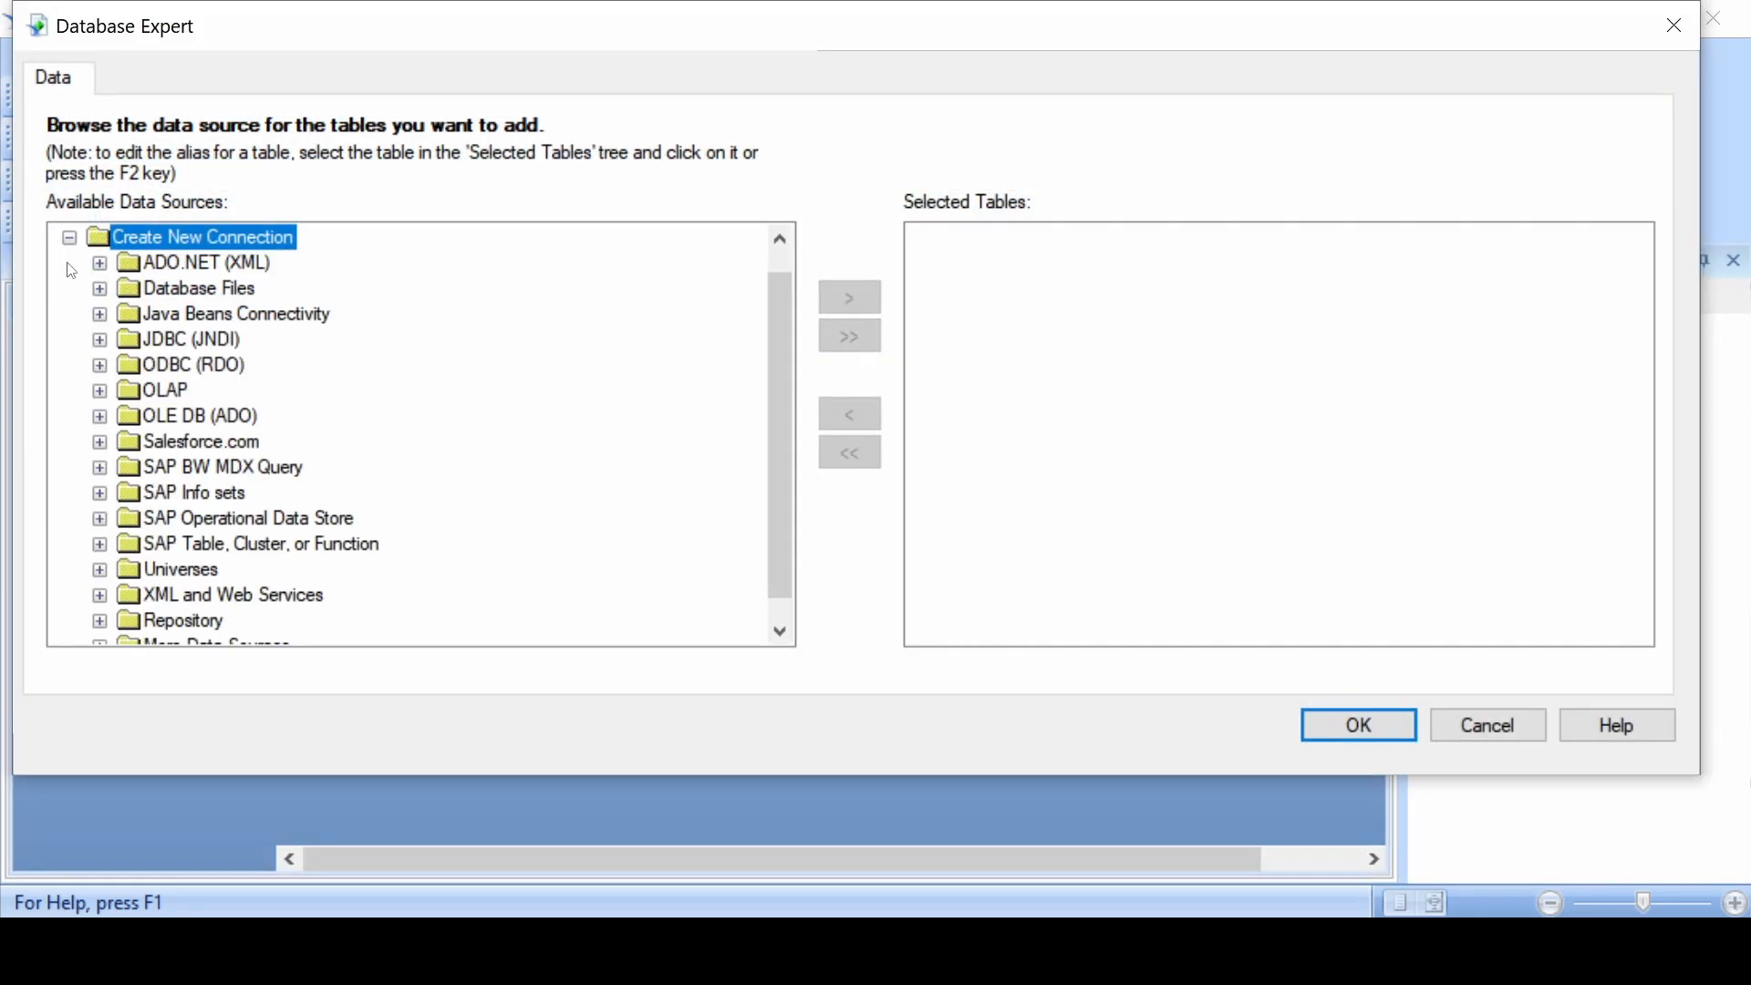
click(101, 417)
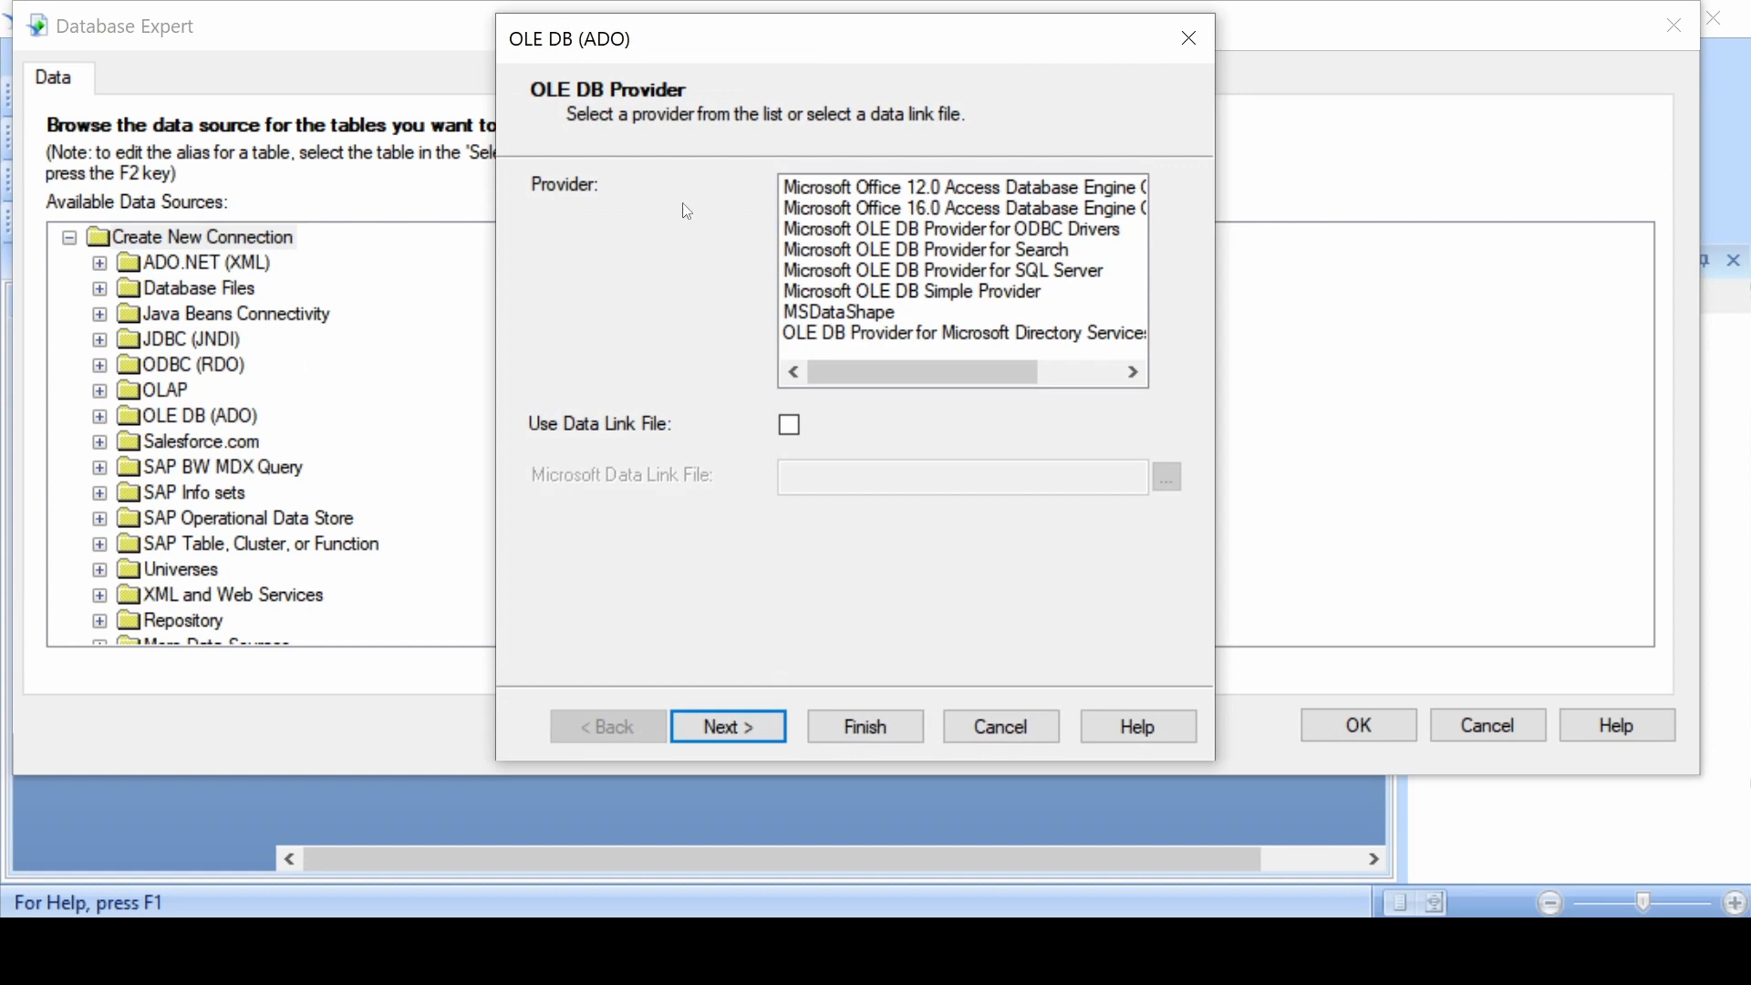
Connect to the LearningTech-AccessVBA-Recordset-01 database using the Microsoft Office 12.0 Access Database Engine provider
click(845, 192)
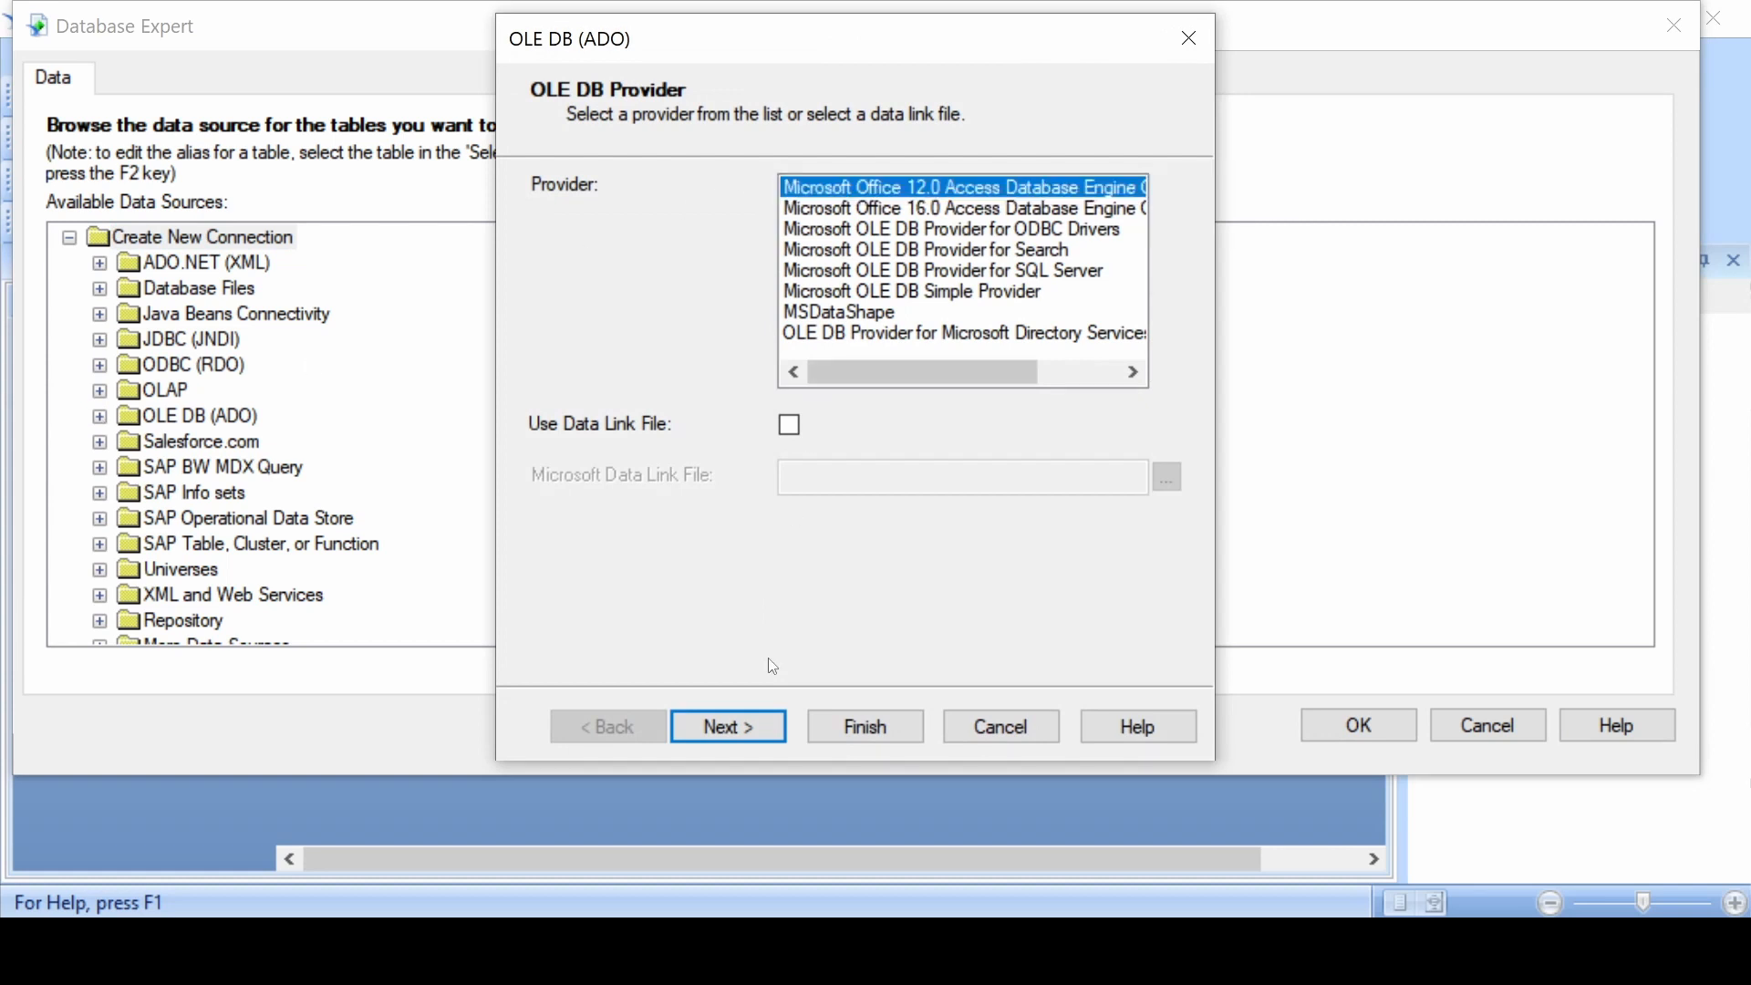
click(734, 721)
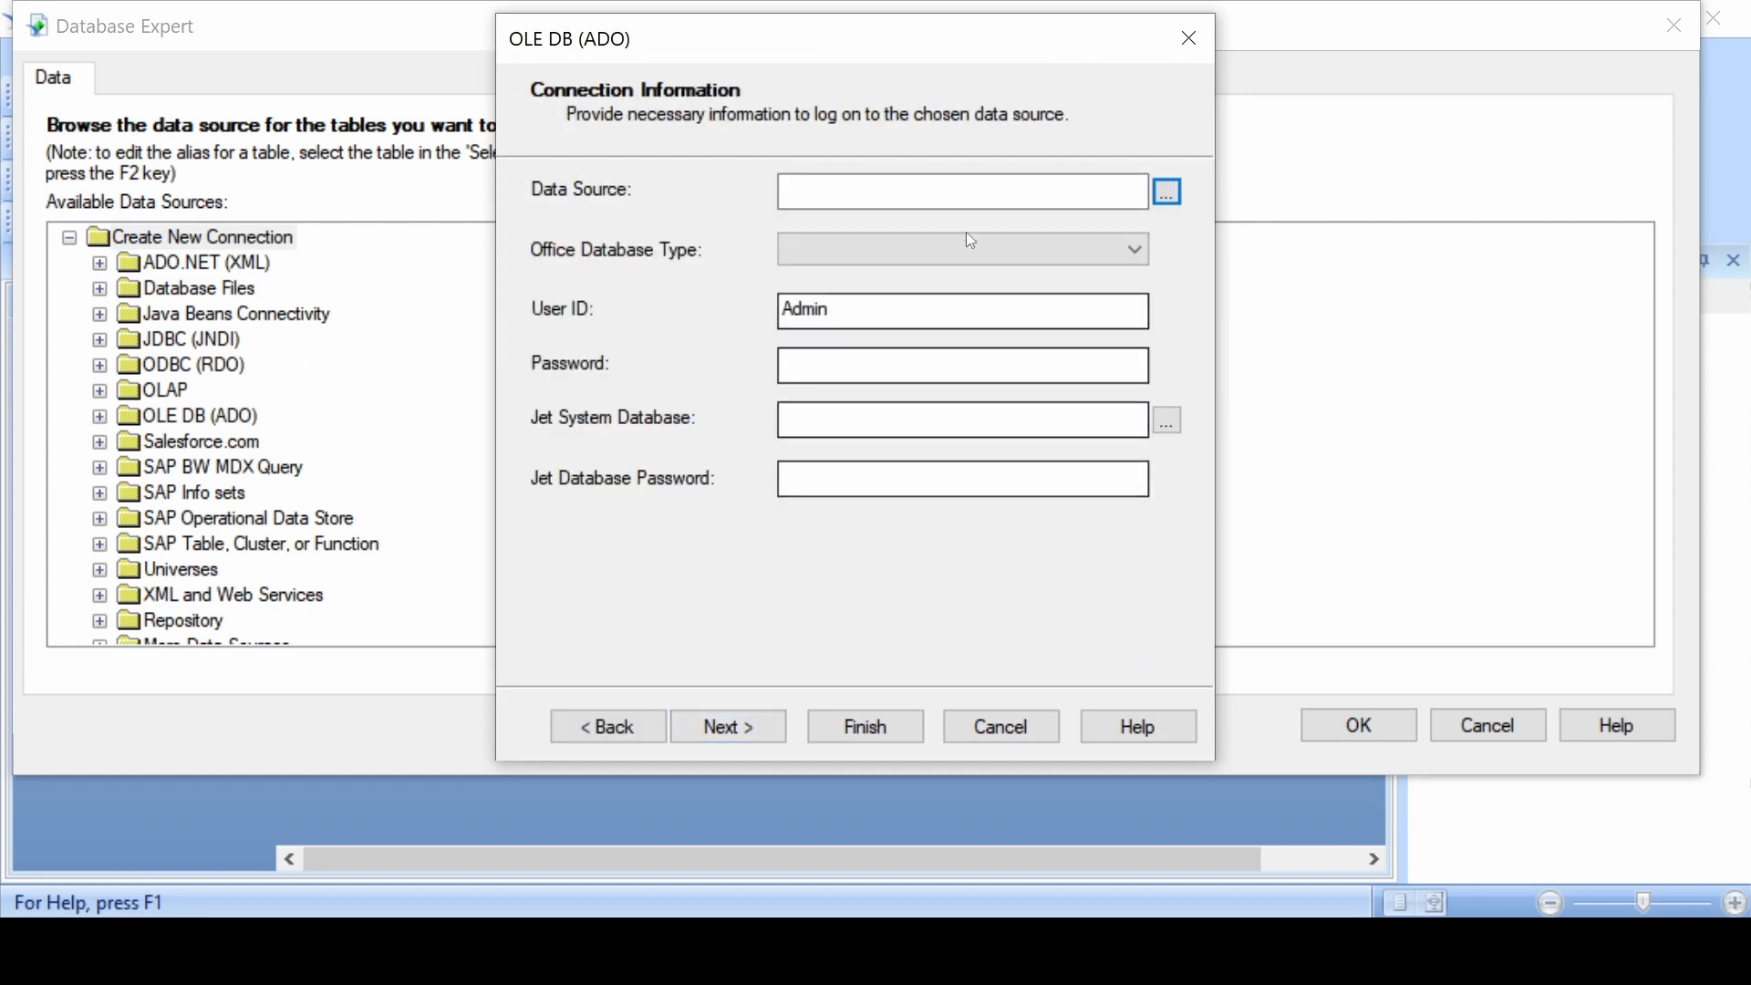
click(1171, 194)
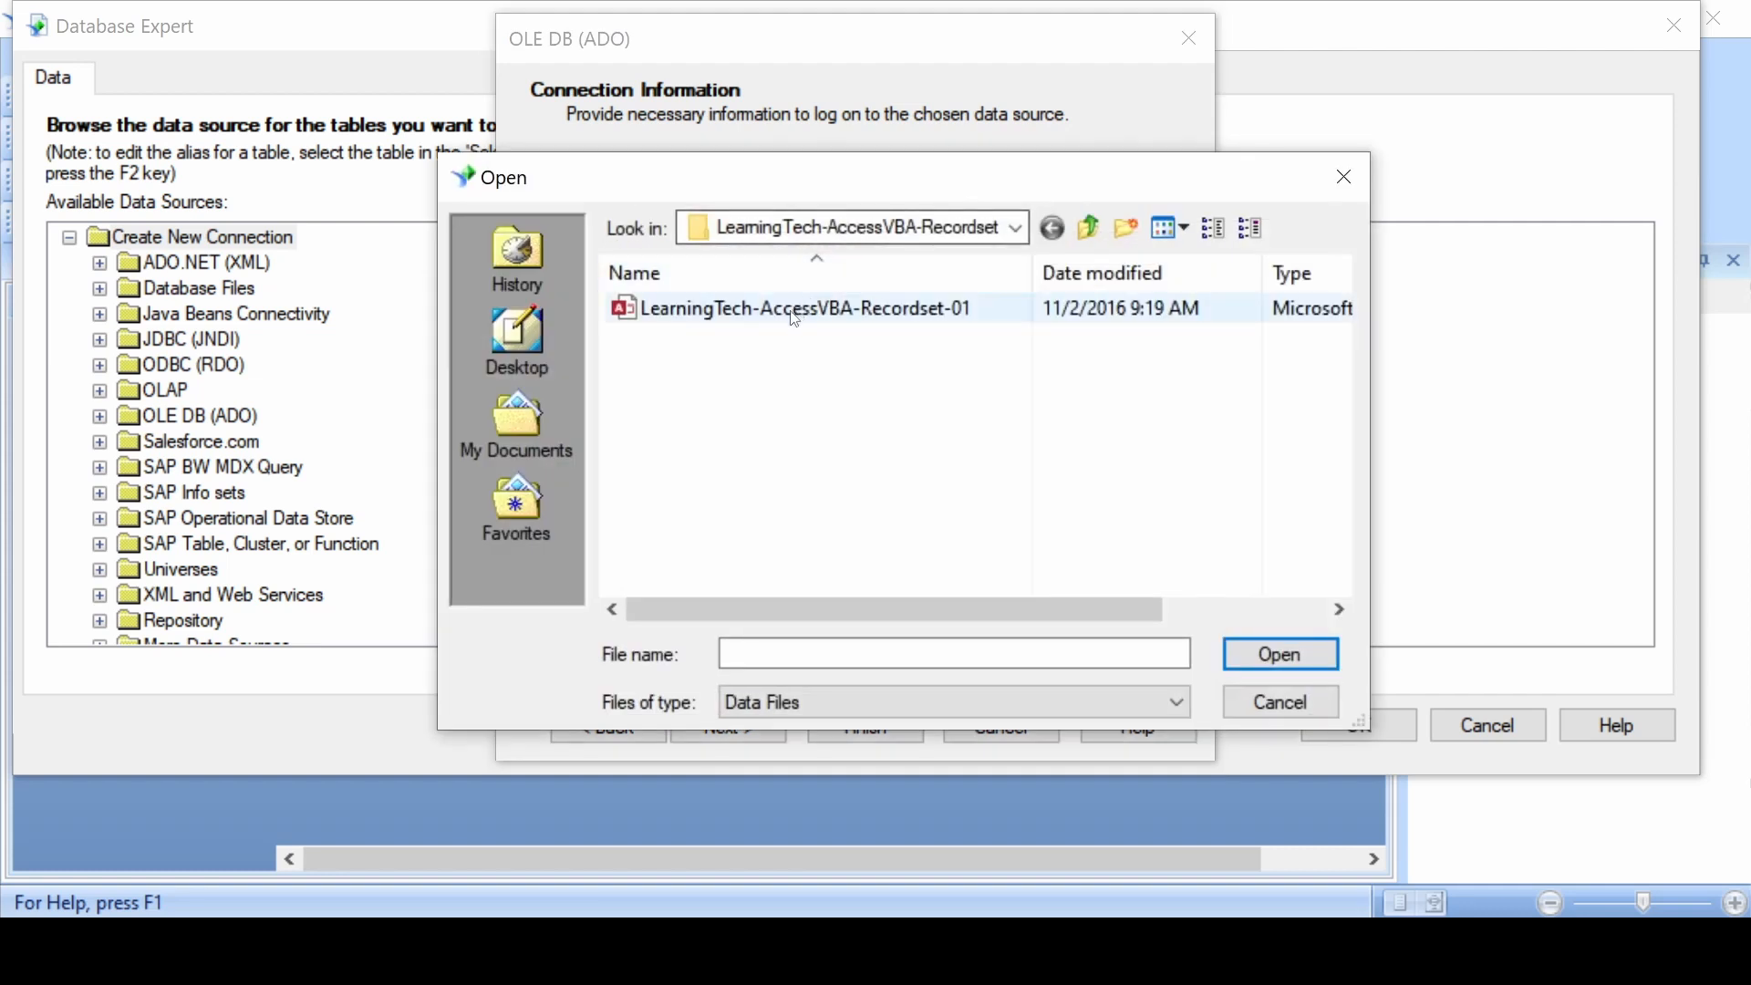
click(793, 312)
click(1280, 653)
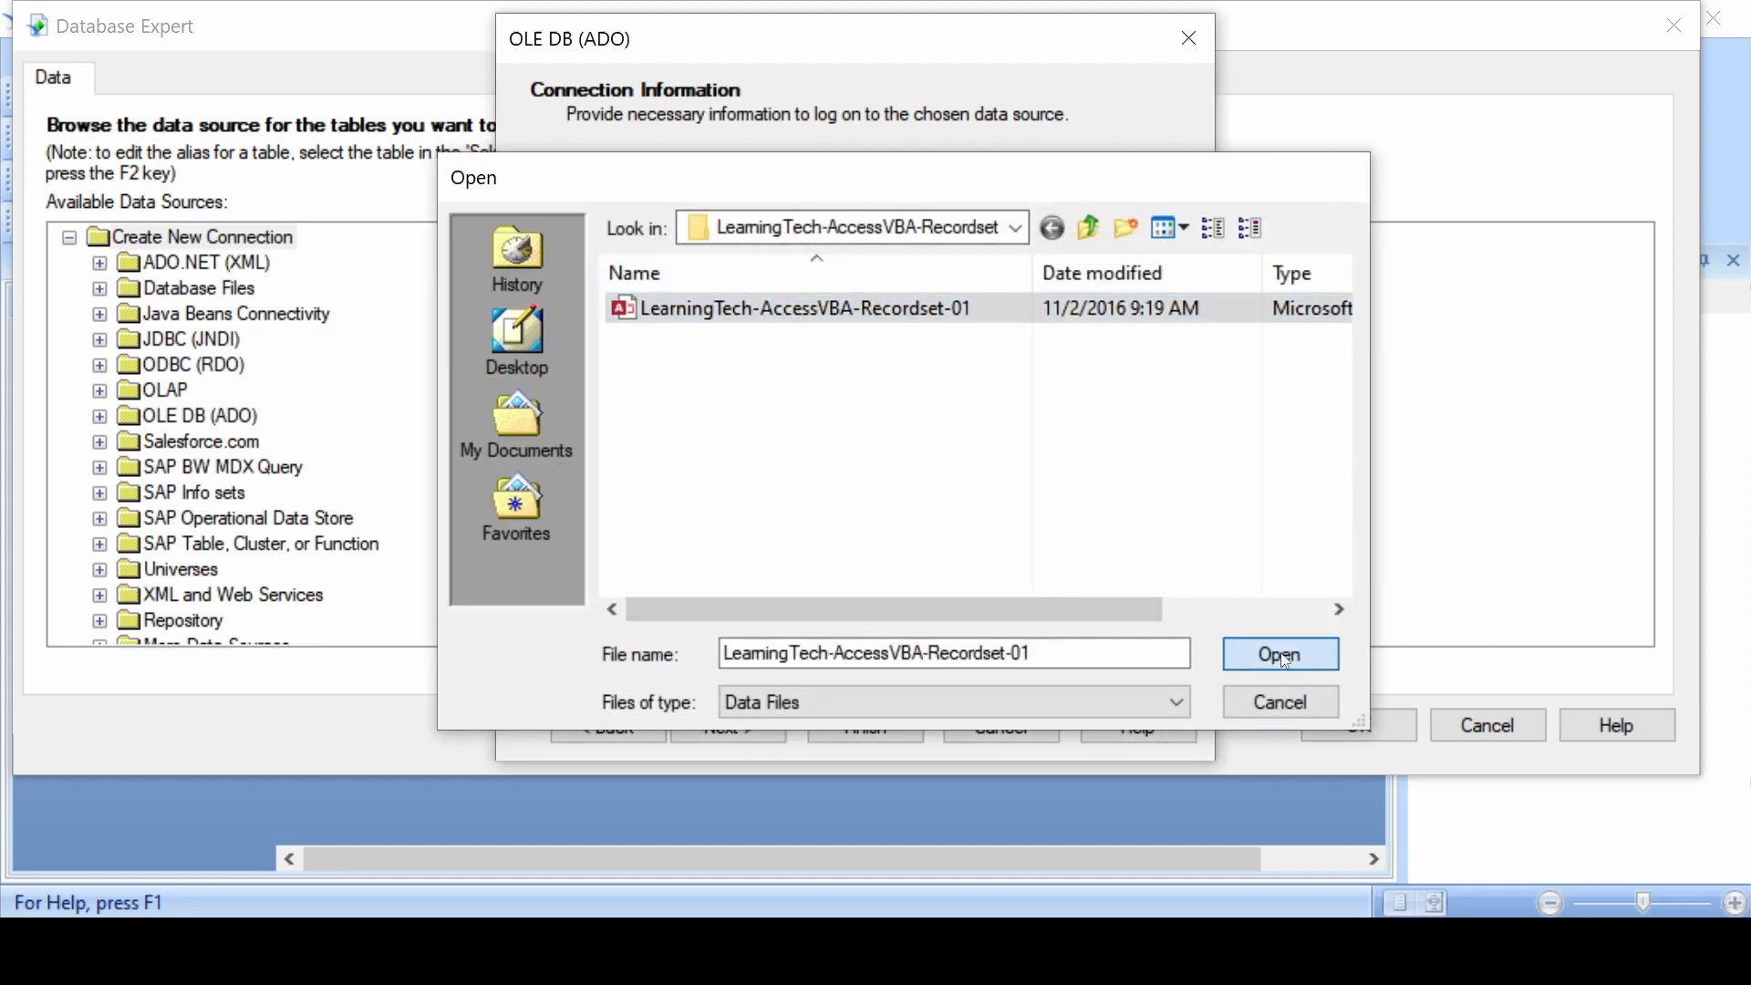
click(725, 727)
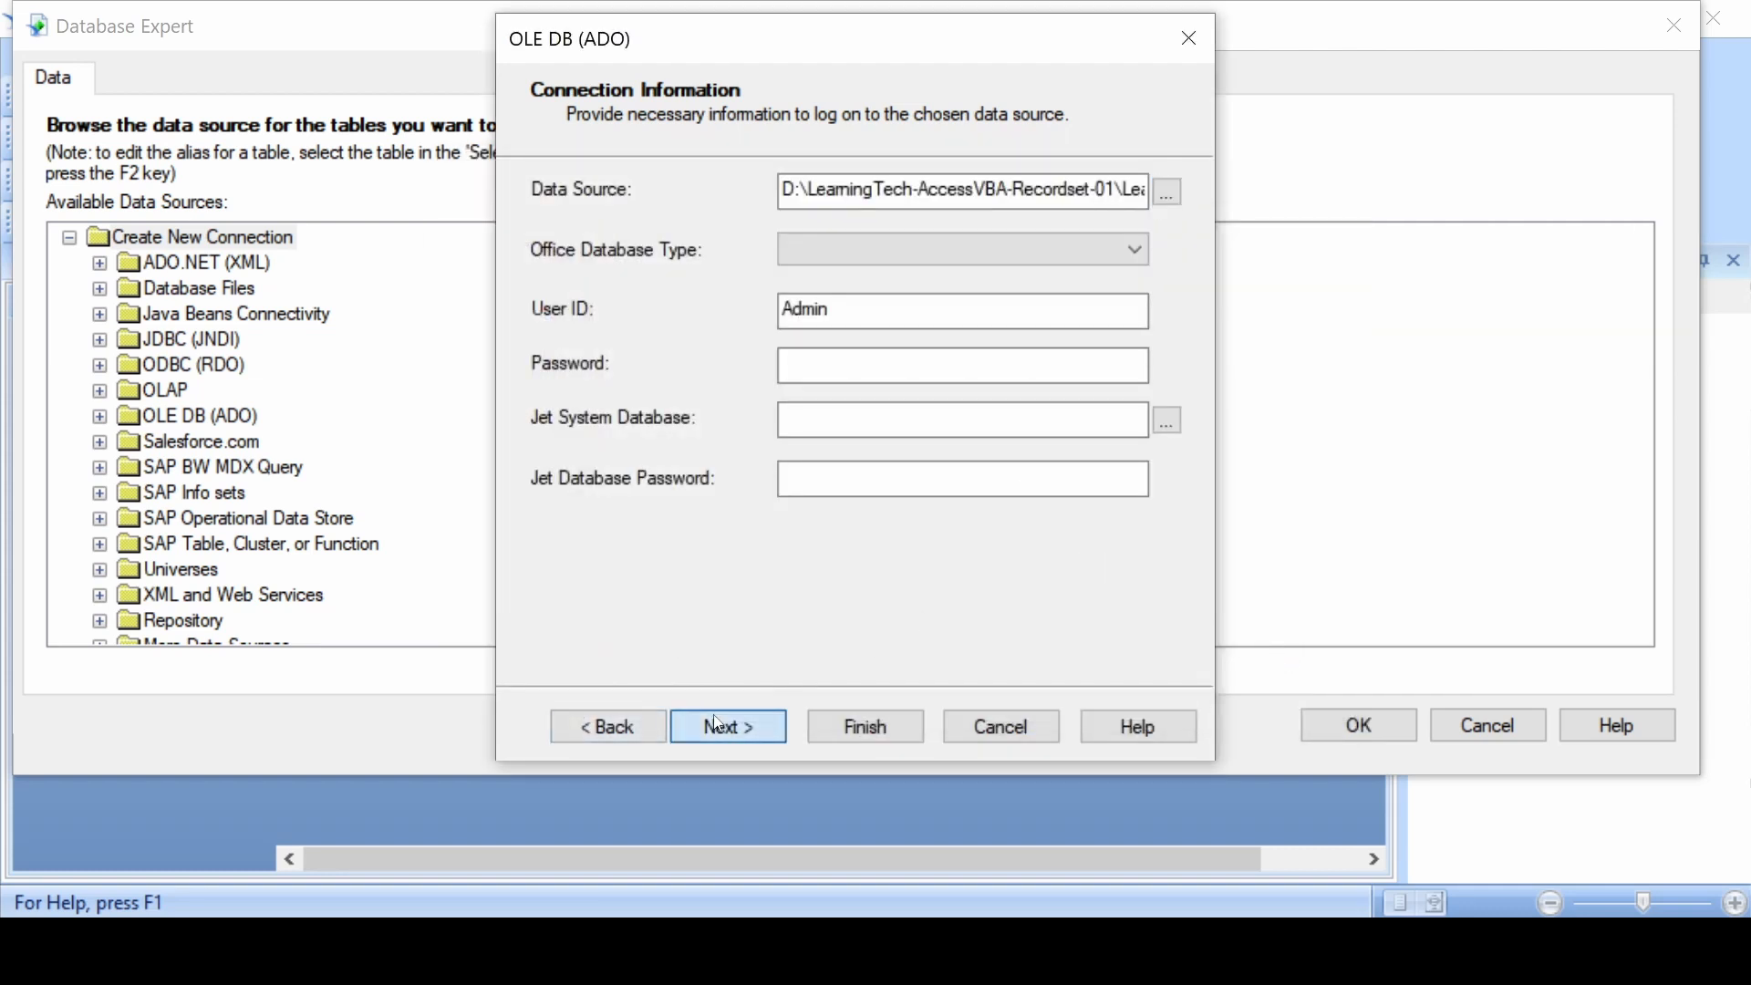
click(864, 726)
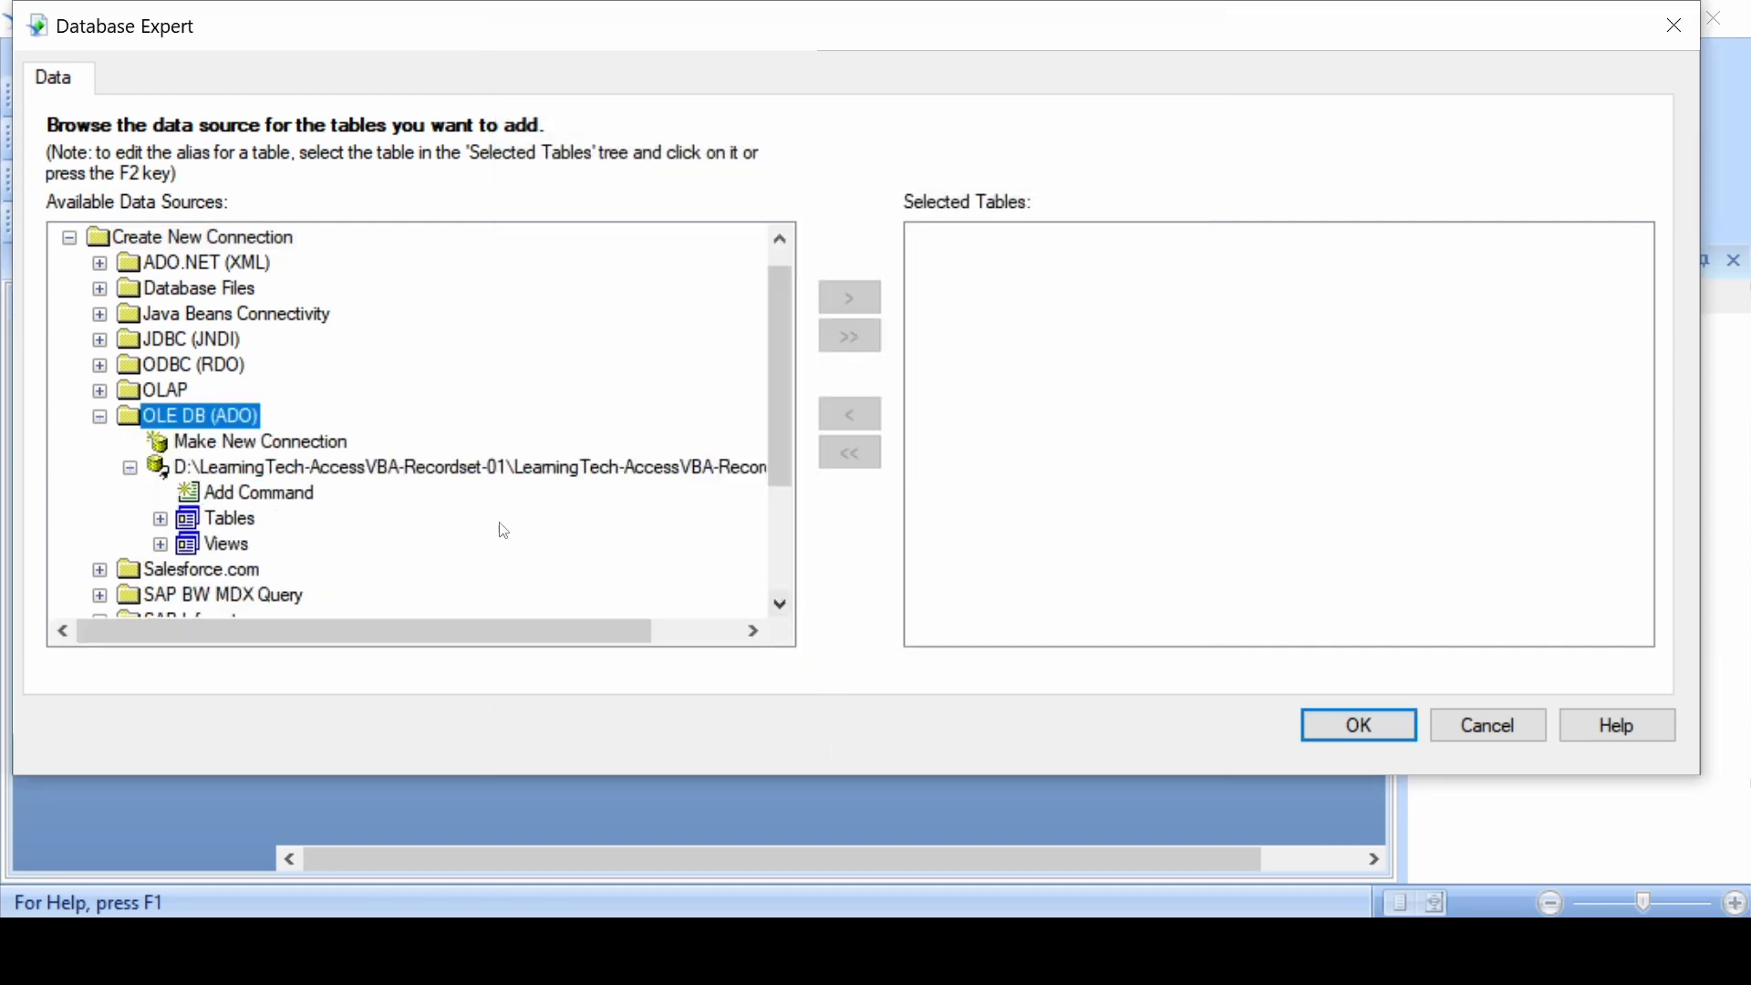
Add the Customers and Orders tables from the new connection to the report's selected tables
click(159, 523)
scroll(364, 474, down, 2)
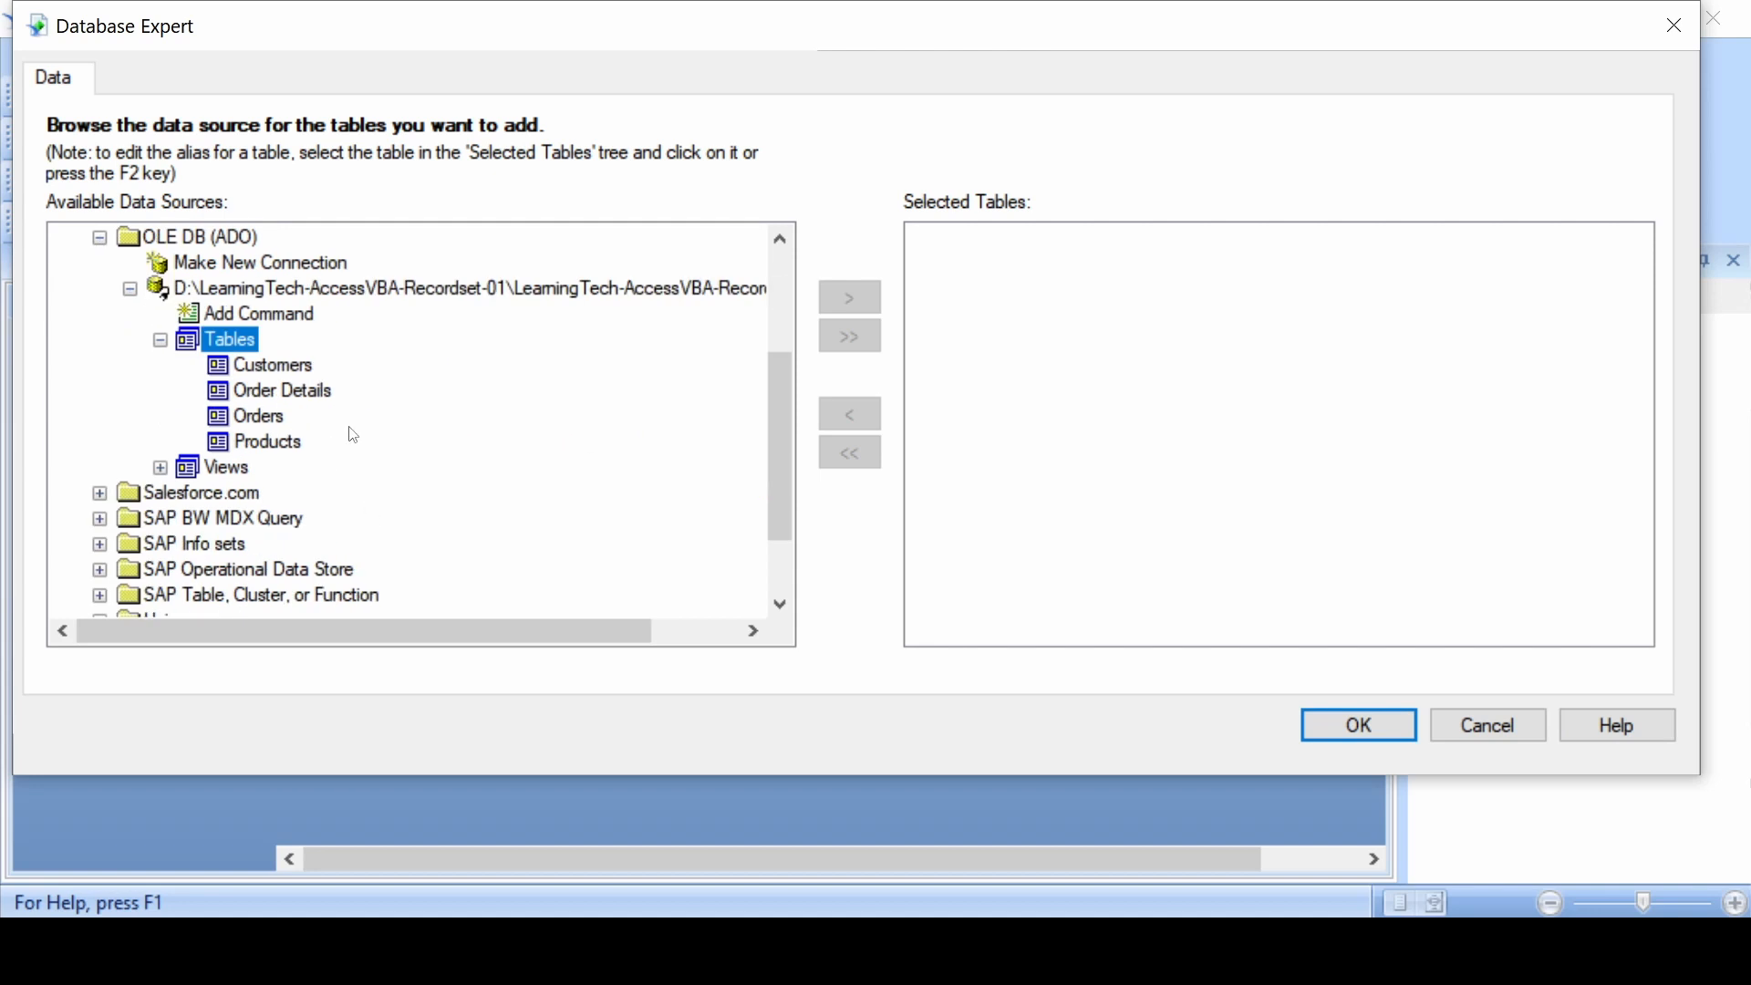
click(296, 369)
click(848, 298)
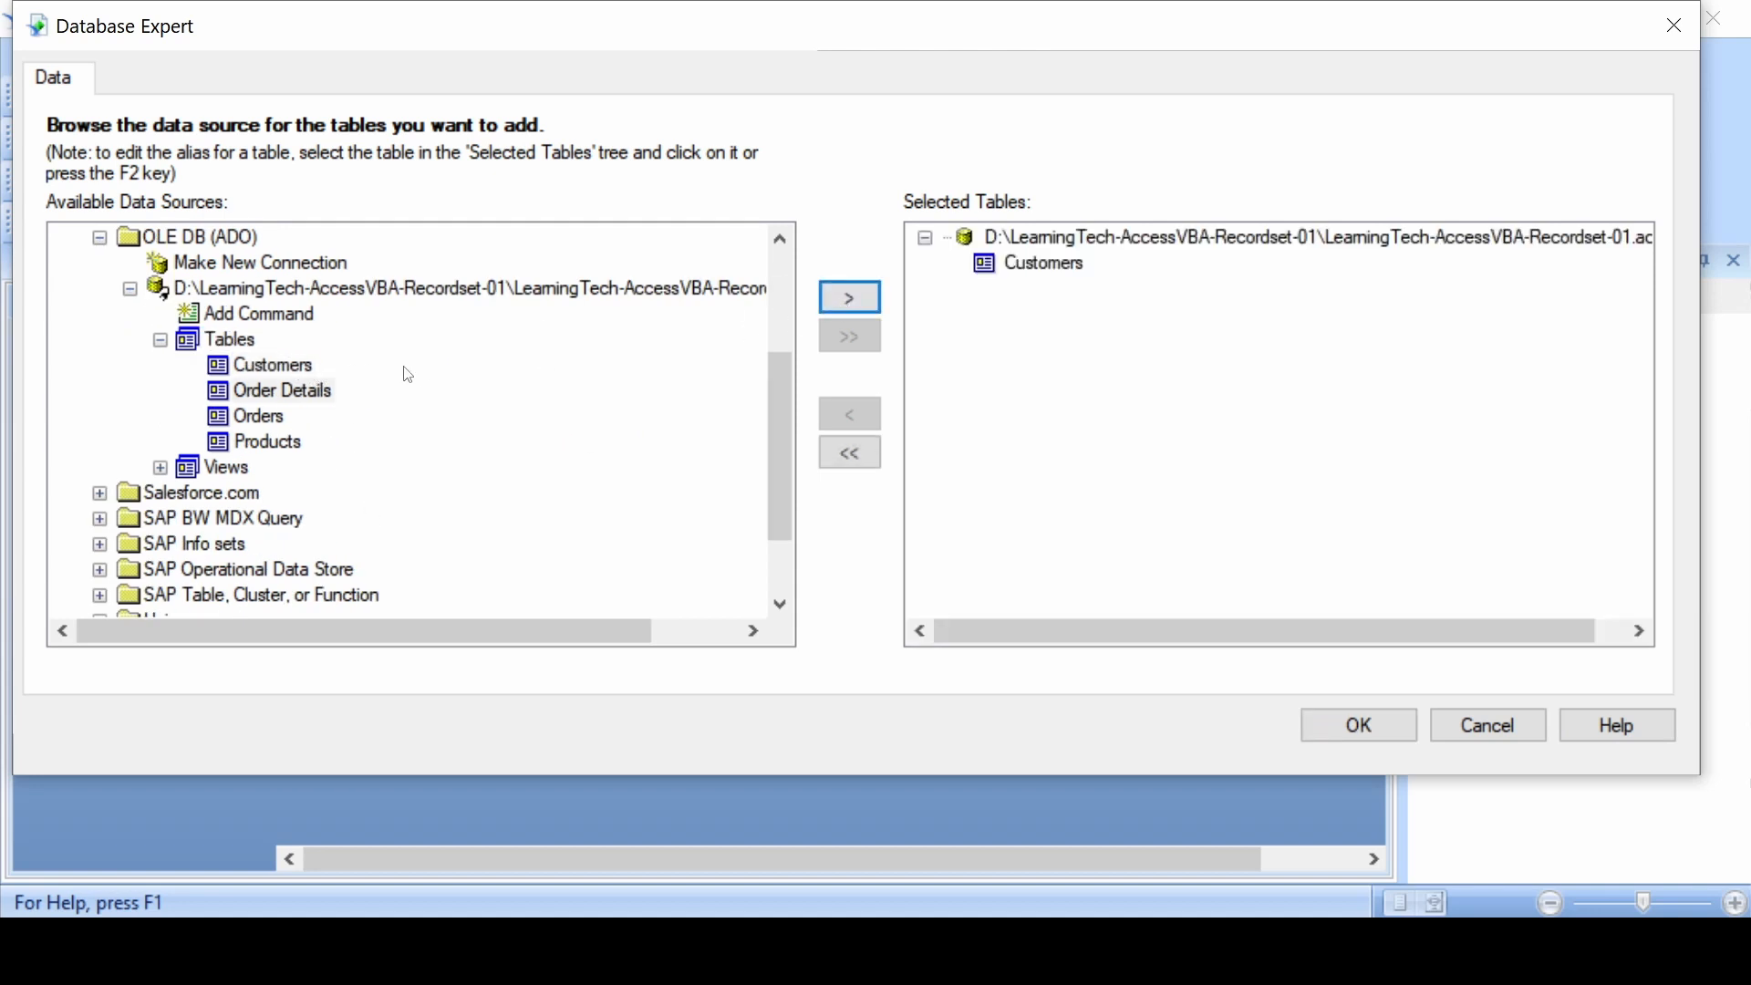
click(261, 417)
click(848, 297)
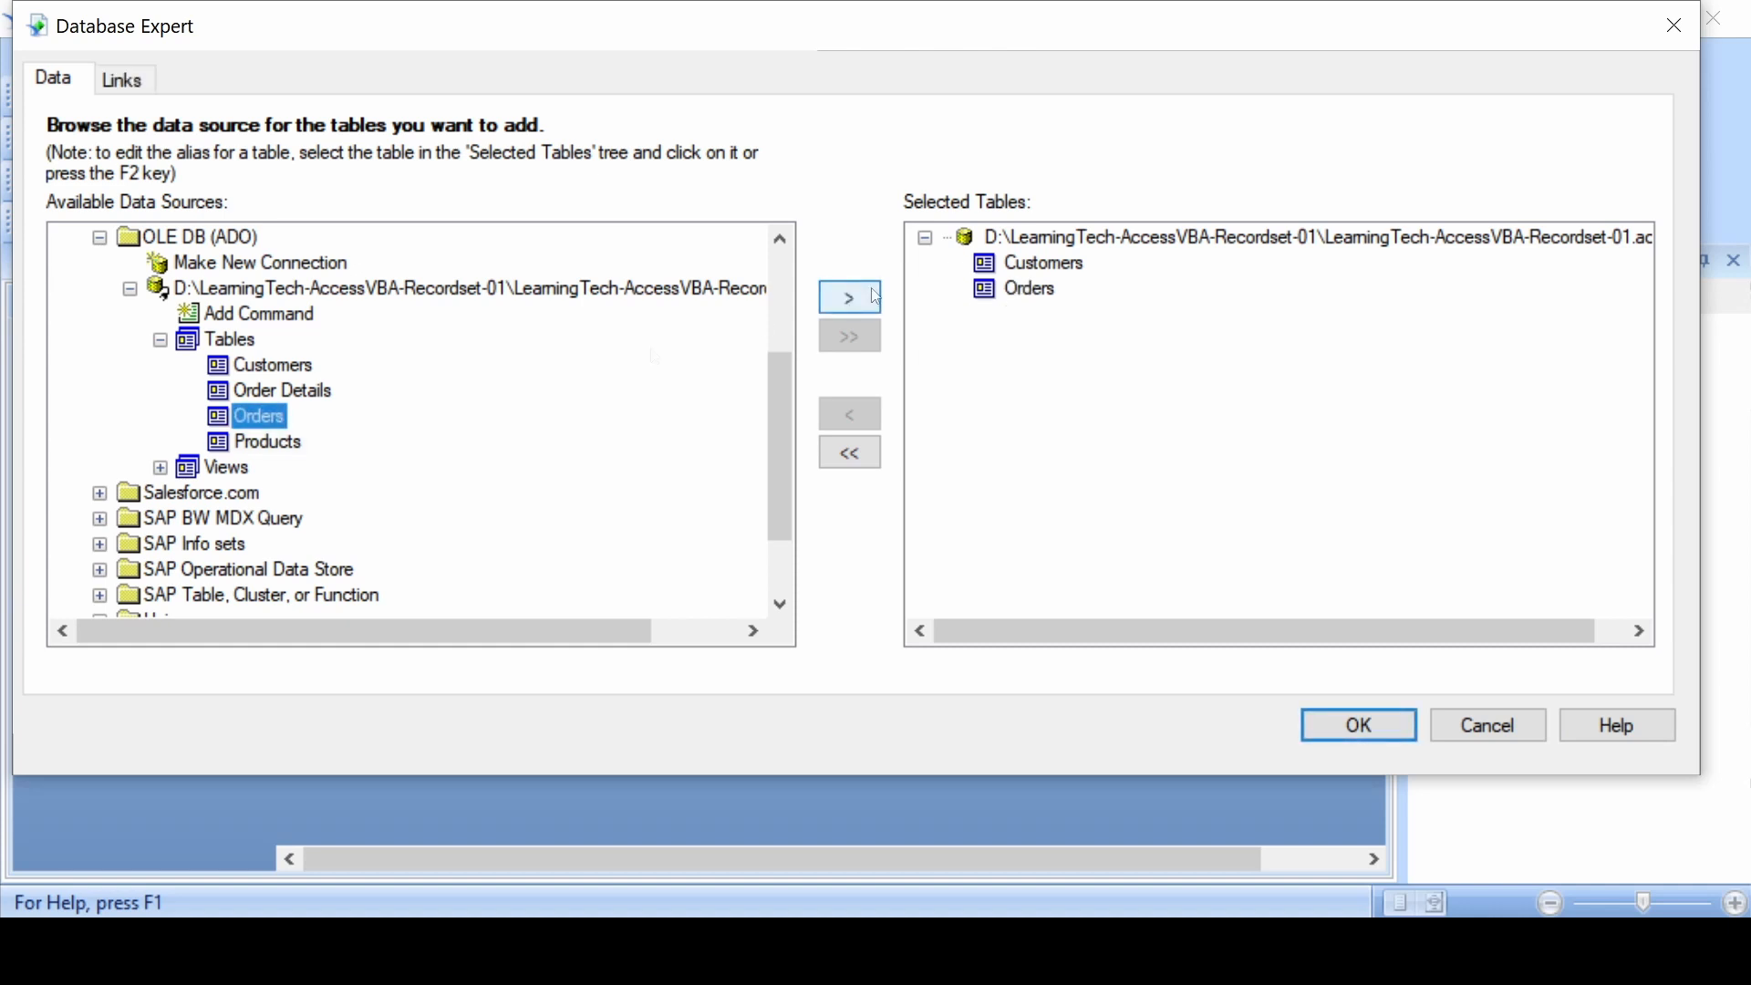
Show the table links, then resize the Customers table box and reposition it beside the Orders table
click(148, 90)
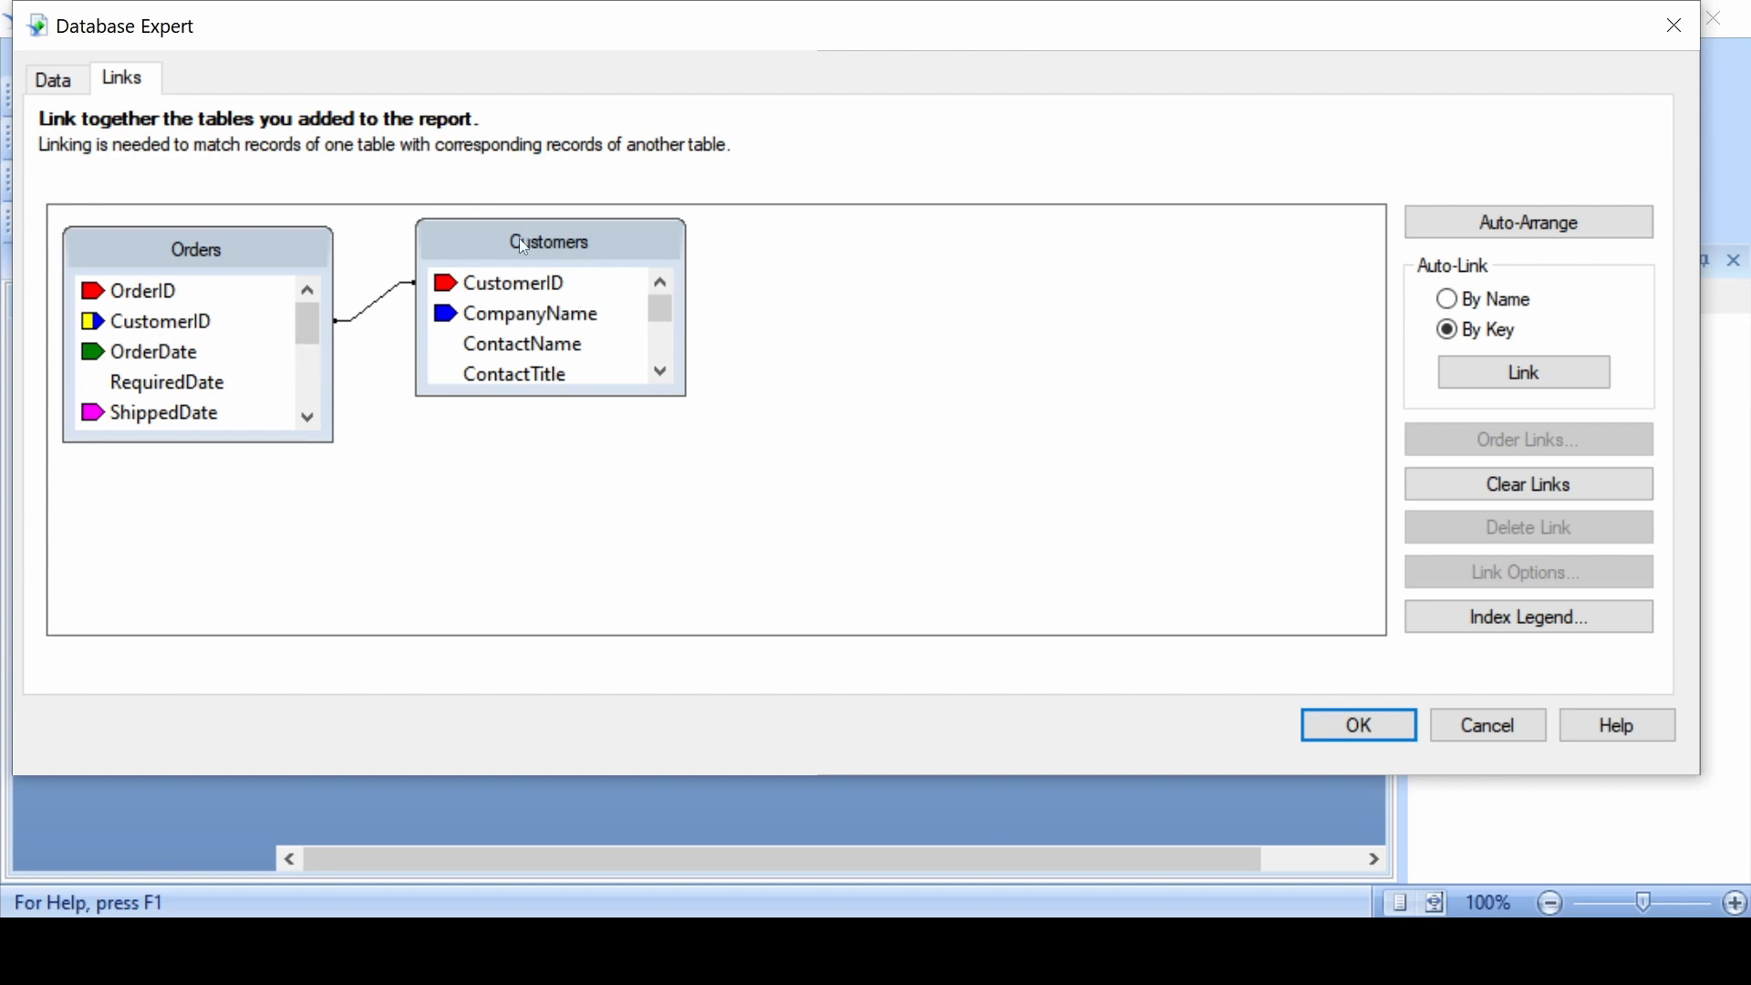
drag(525, 246, 471, 252)
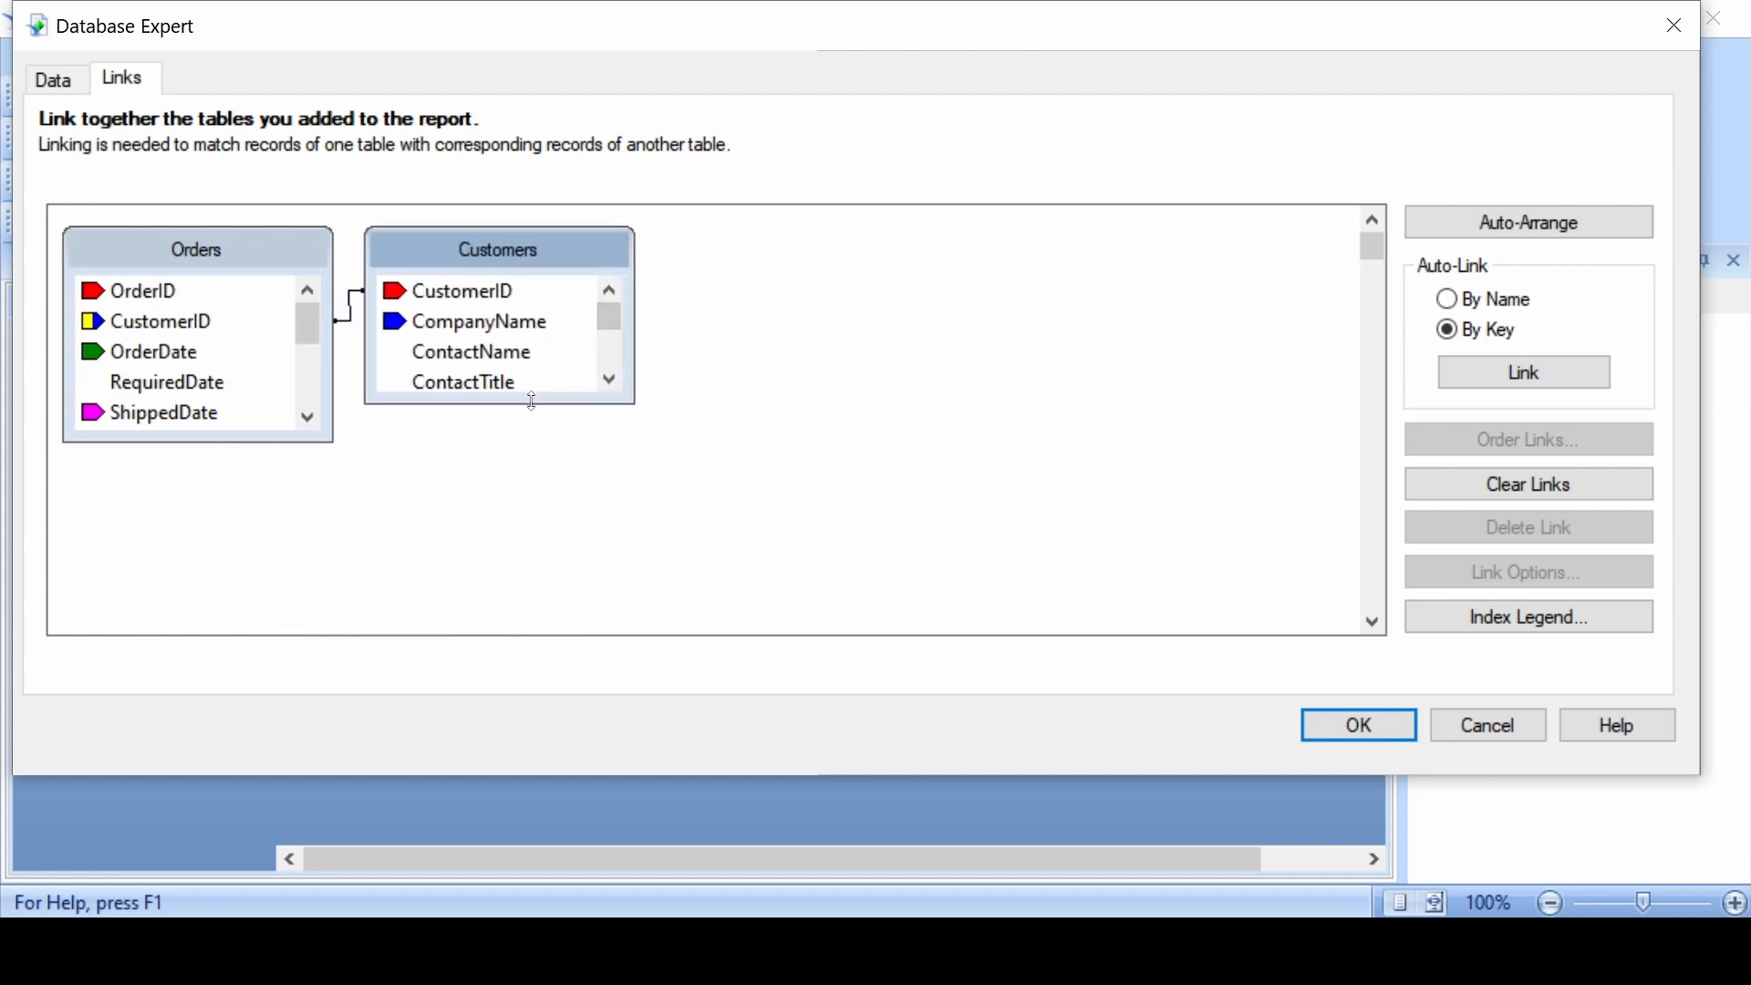
mouse_move(608, 310)
mouse_down()
mouse_move(605, 342)
mouse_move(605, 314)
mouse_up()
drag(527, 403, 516, 631)
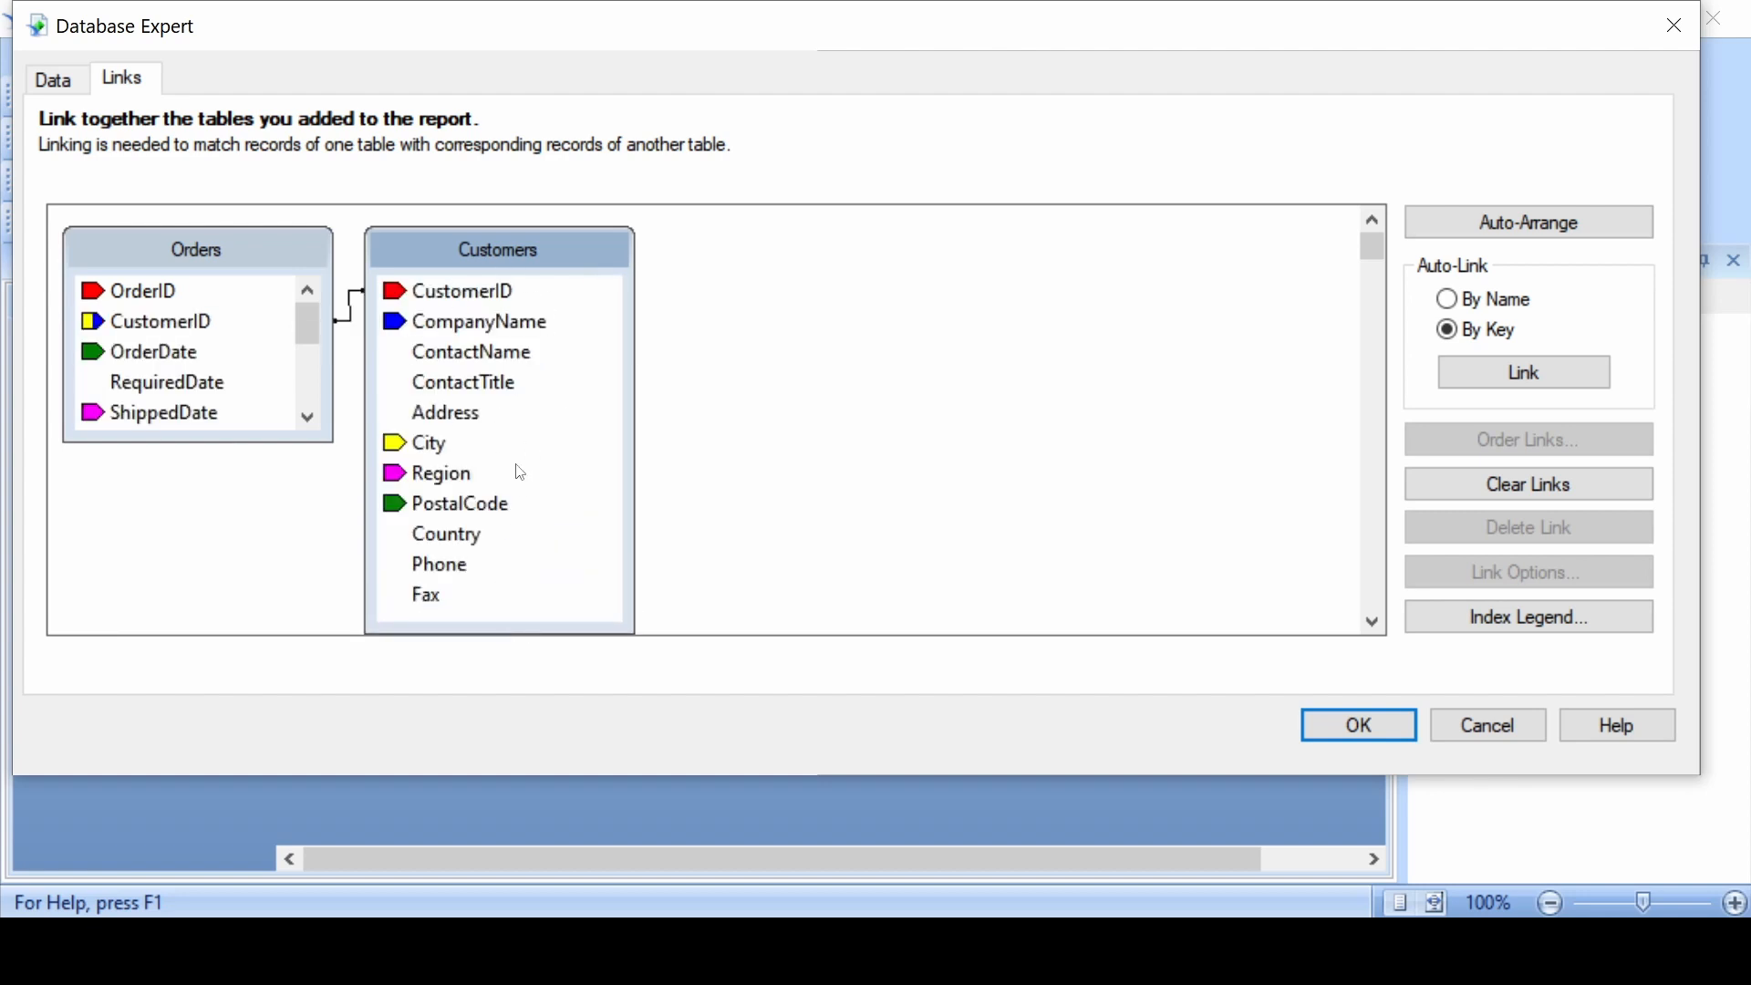
drag(500, 631, 541, 425)
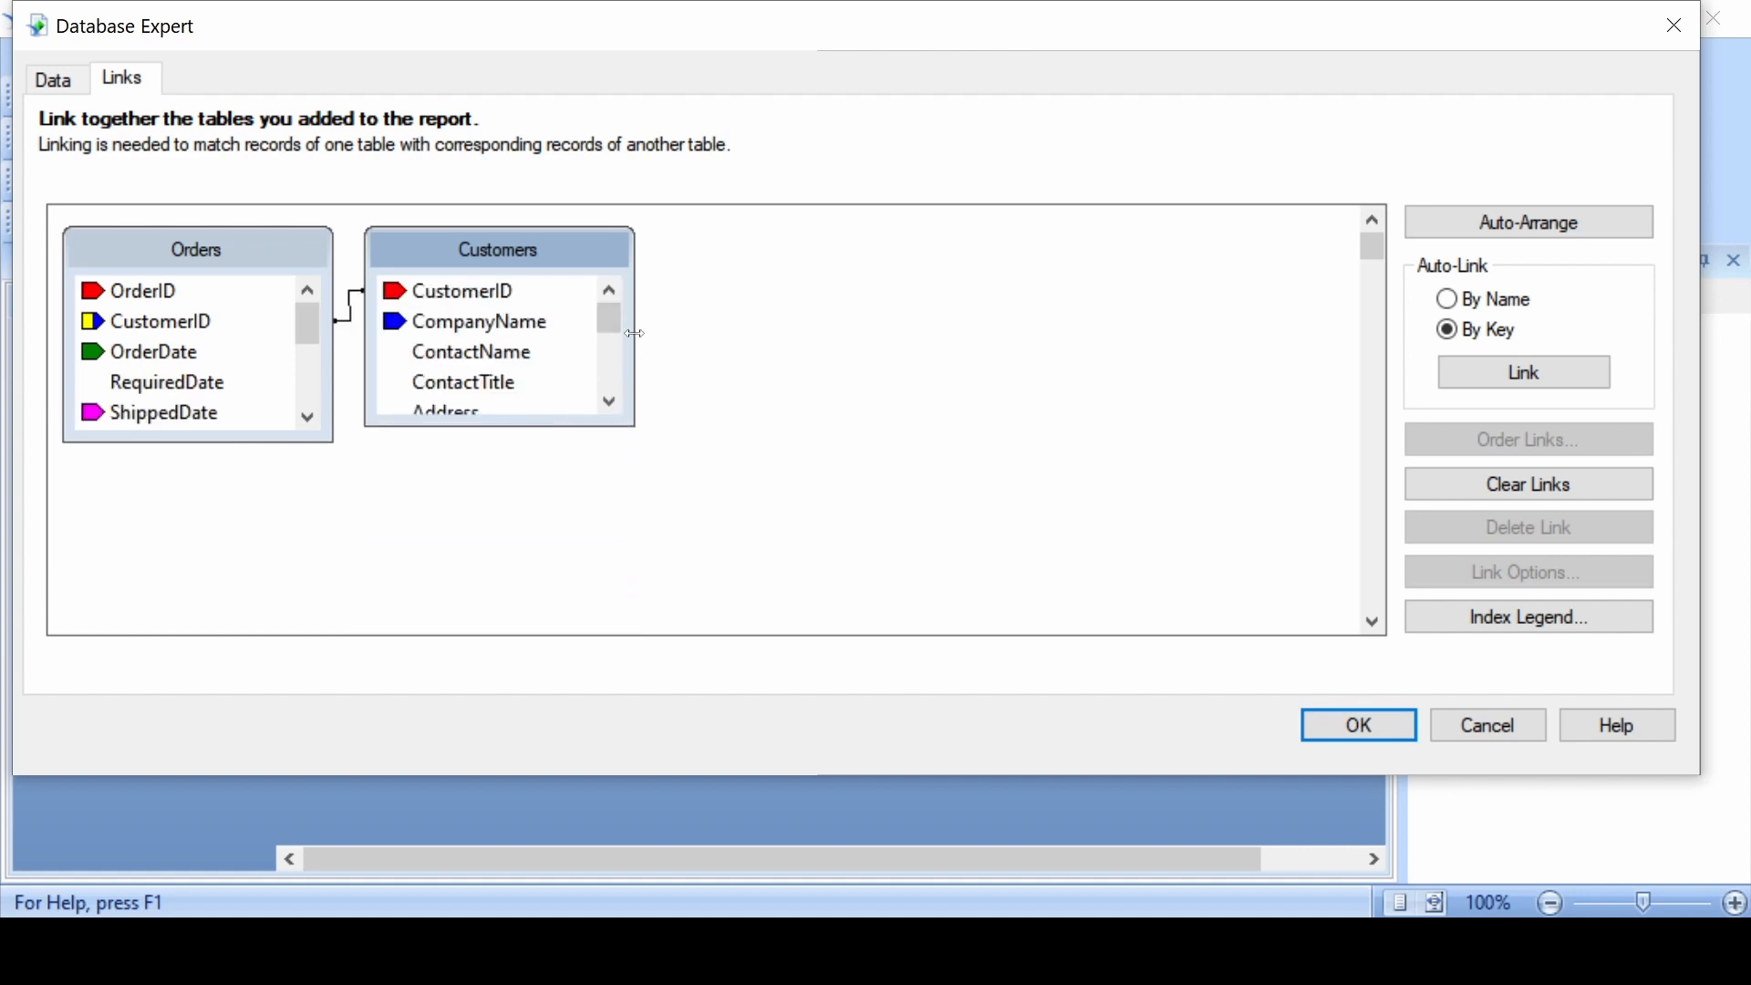
mouse_move(635, 334)
mouse_down()
mouse_move(580, 336)
mouse_move(637, 336)
mouse_move(624, 364)
mouse_up()
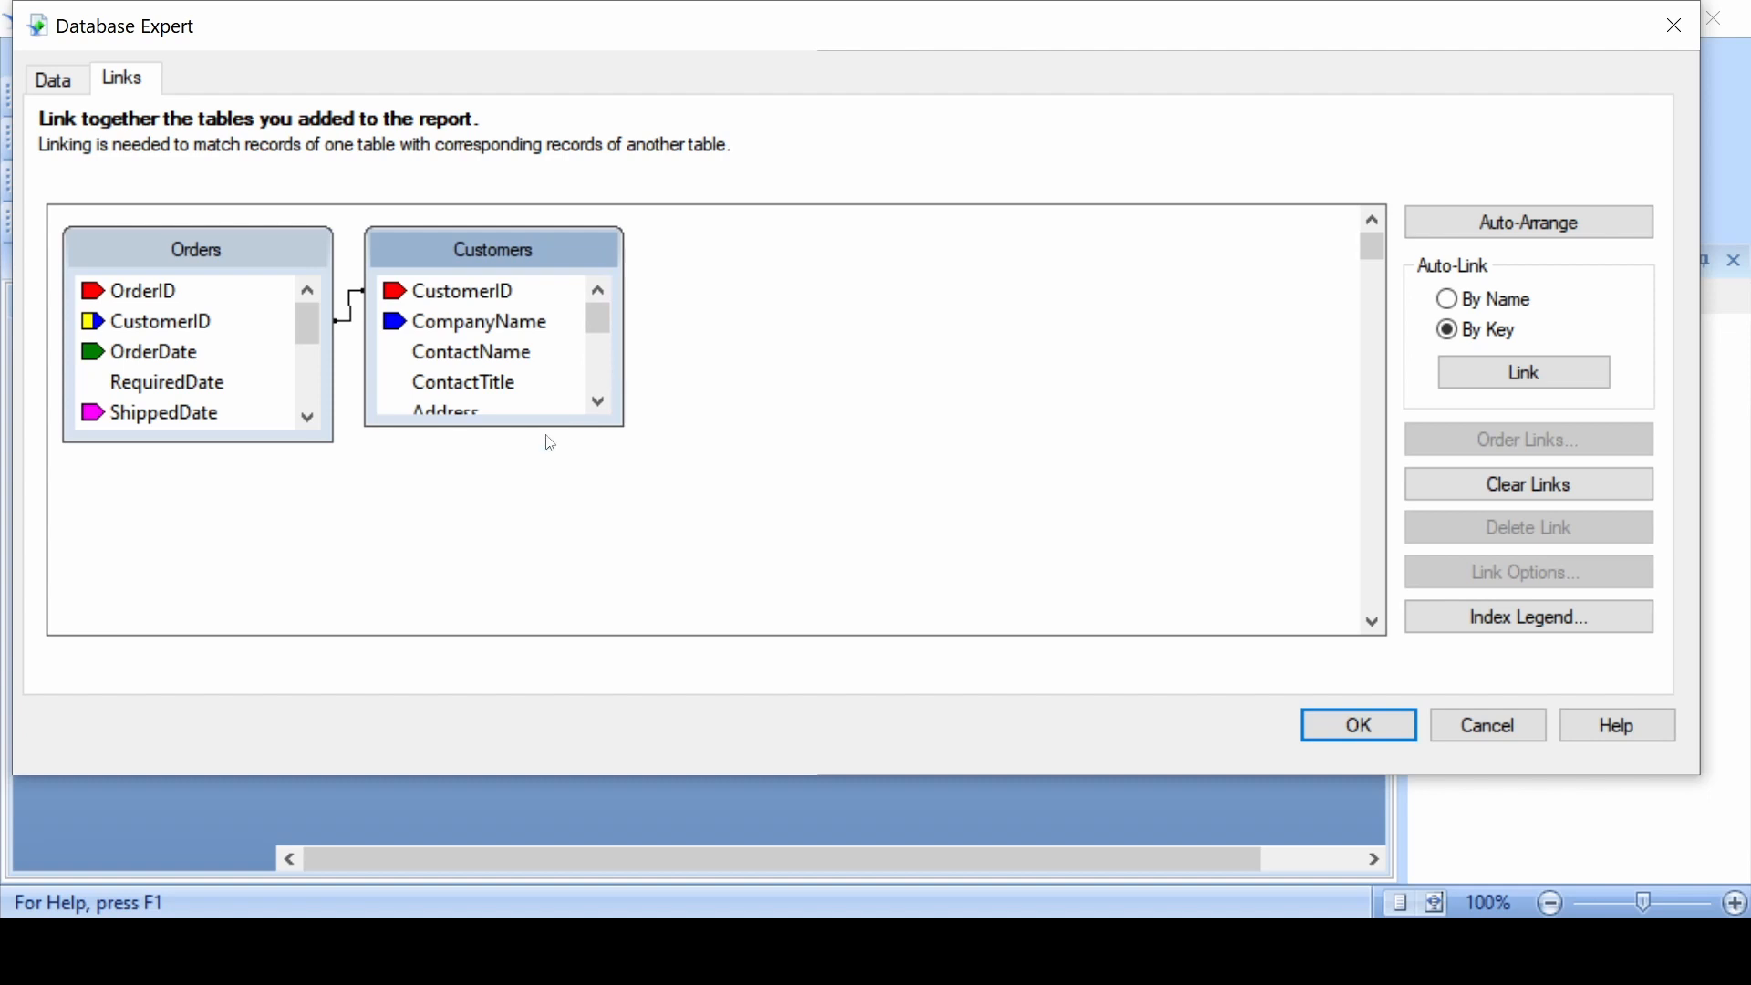
drag(527, 425, 526, 453)
drag(500, 261, 543, 260)
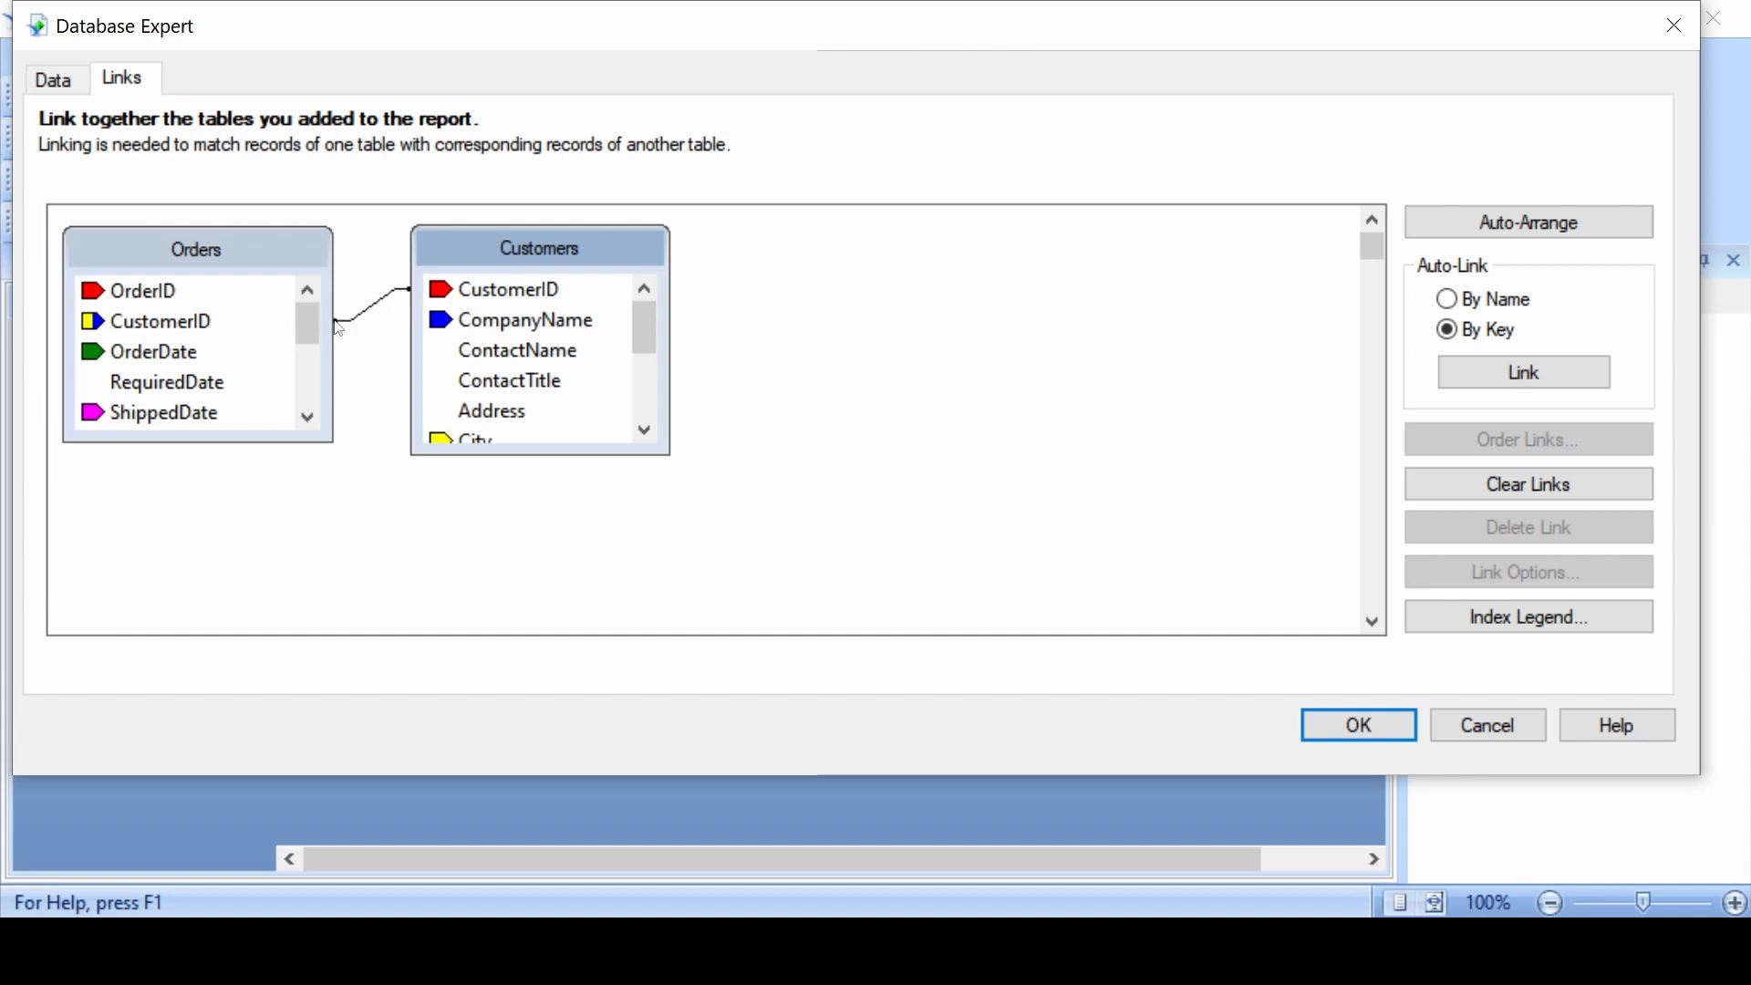
Set the join enforcement of the CustomerID link between Customers and Orders to Enforced From
click(394, 303)
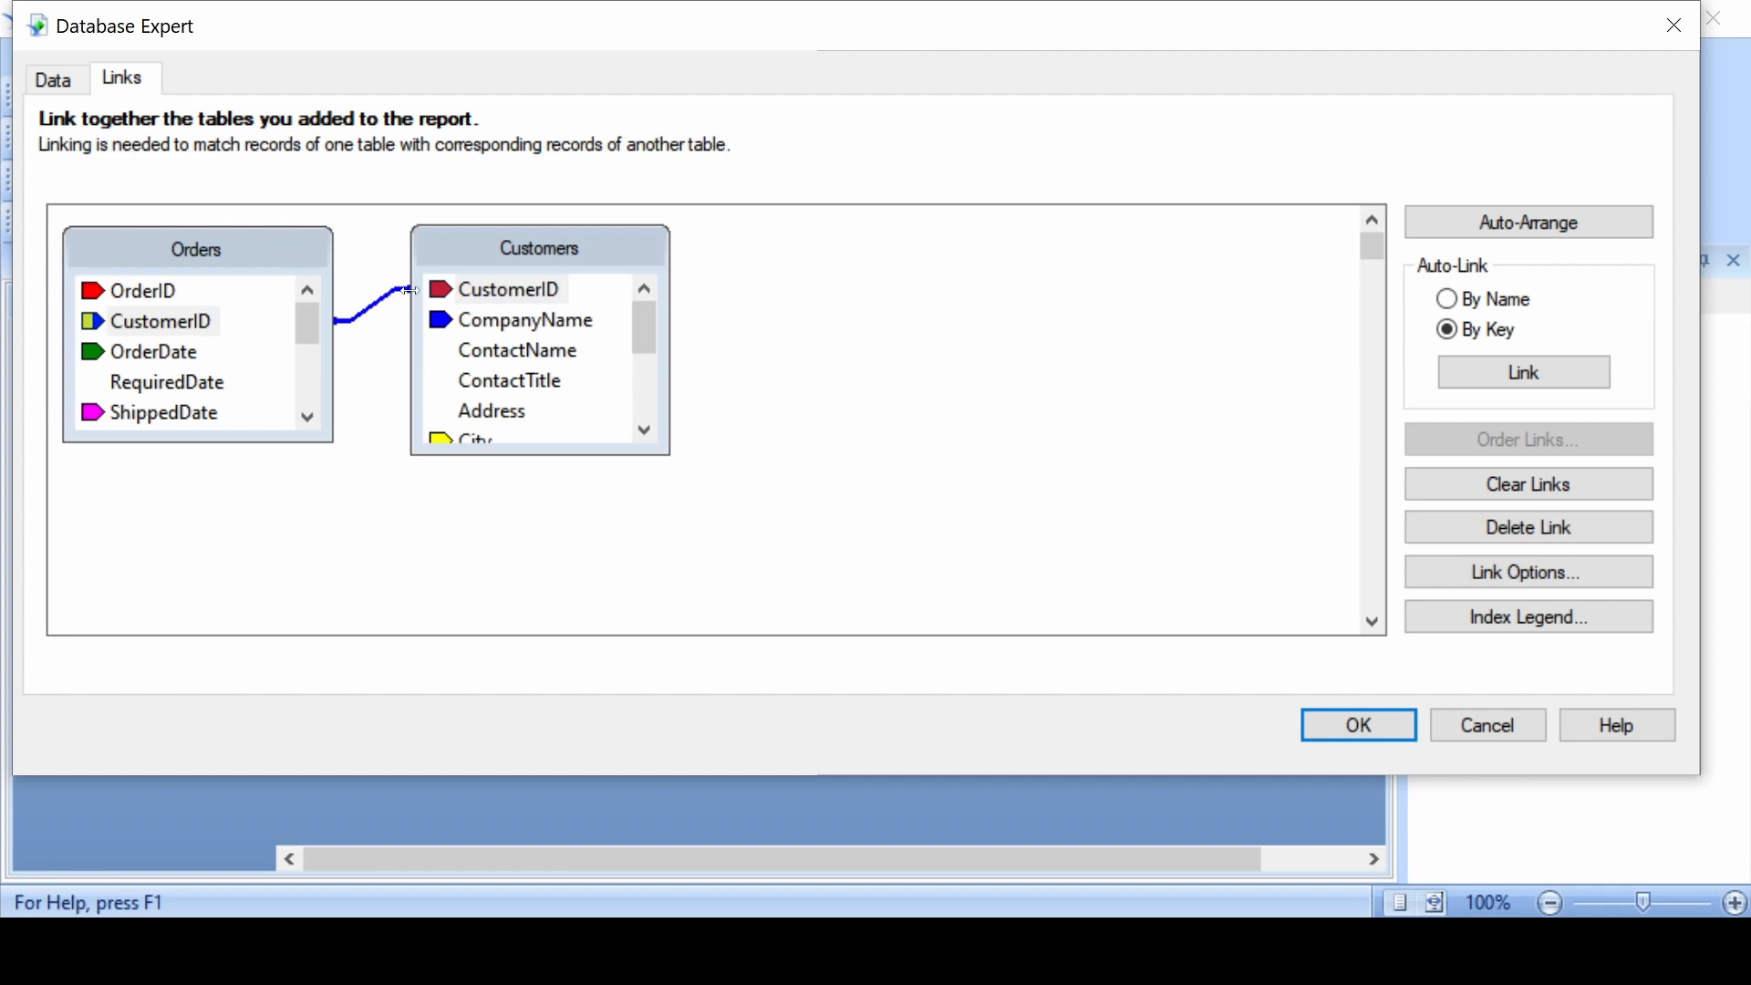
right_click(346, 325)
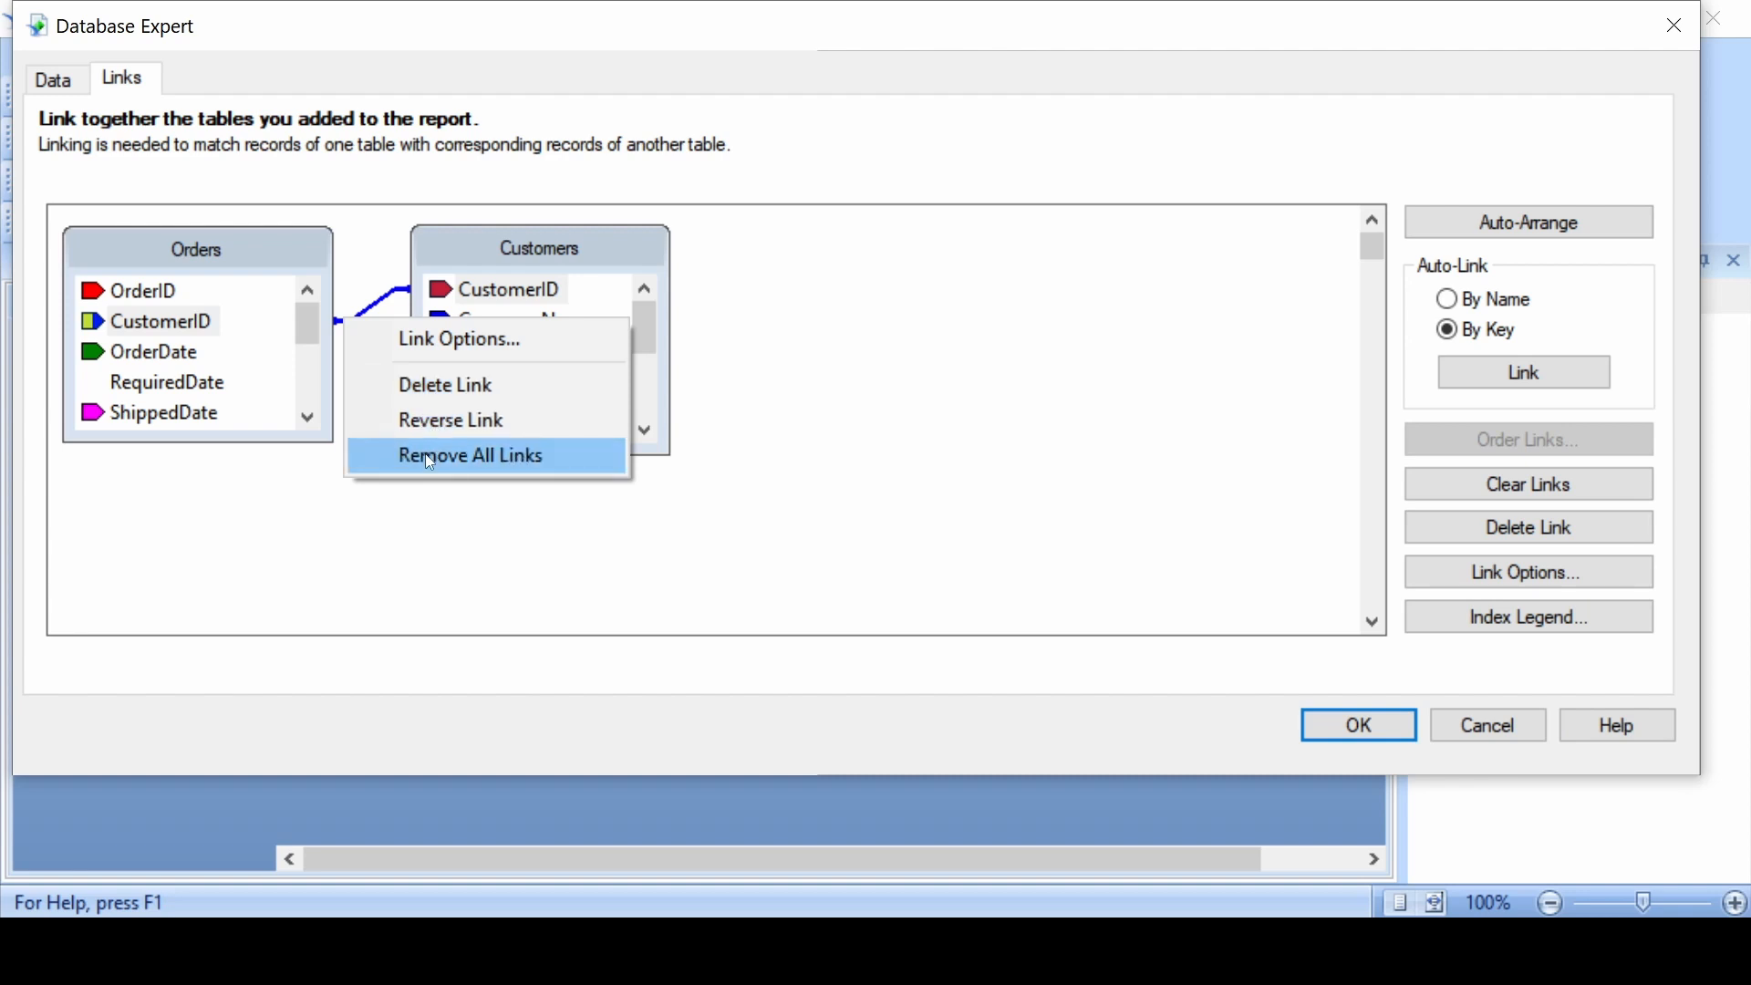
click(455, 341)
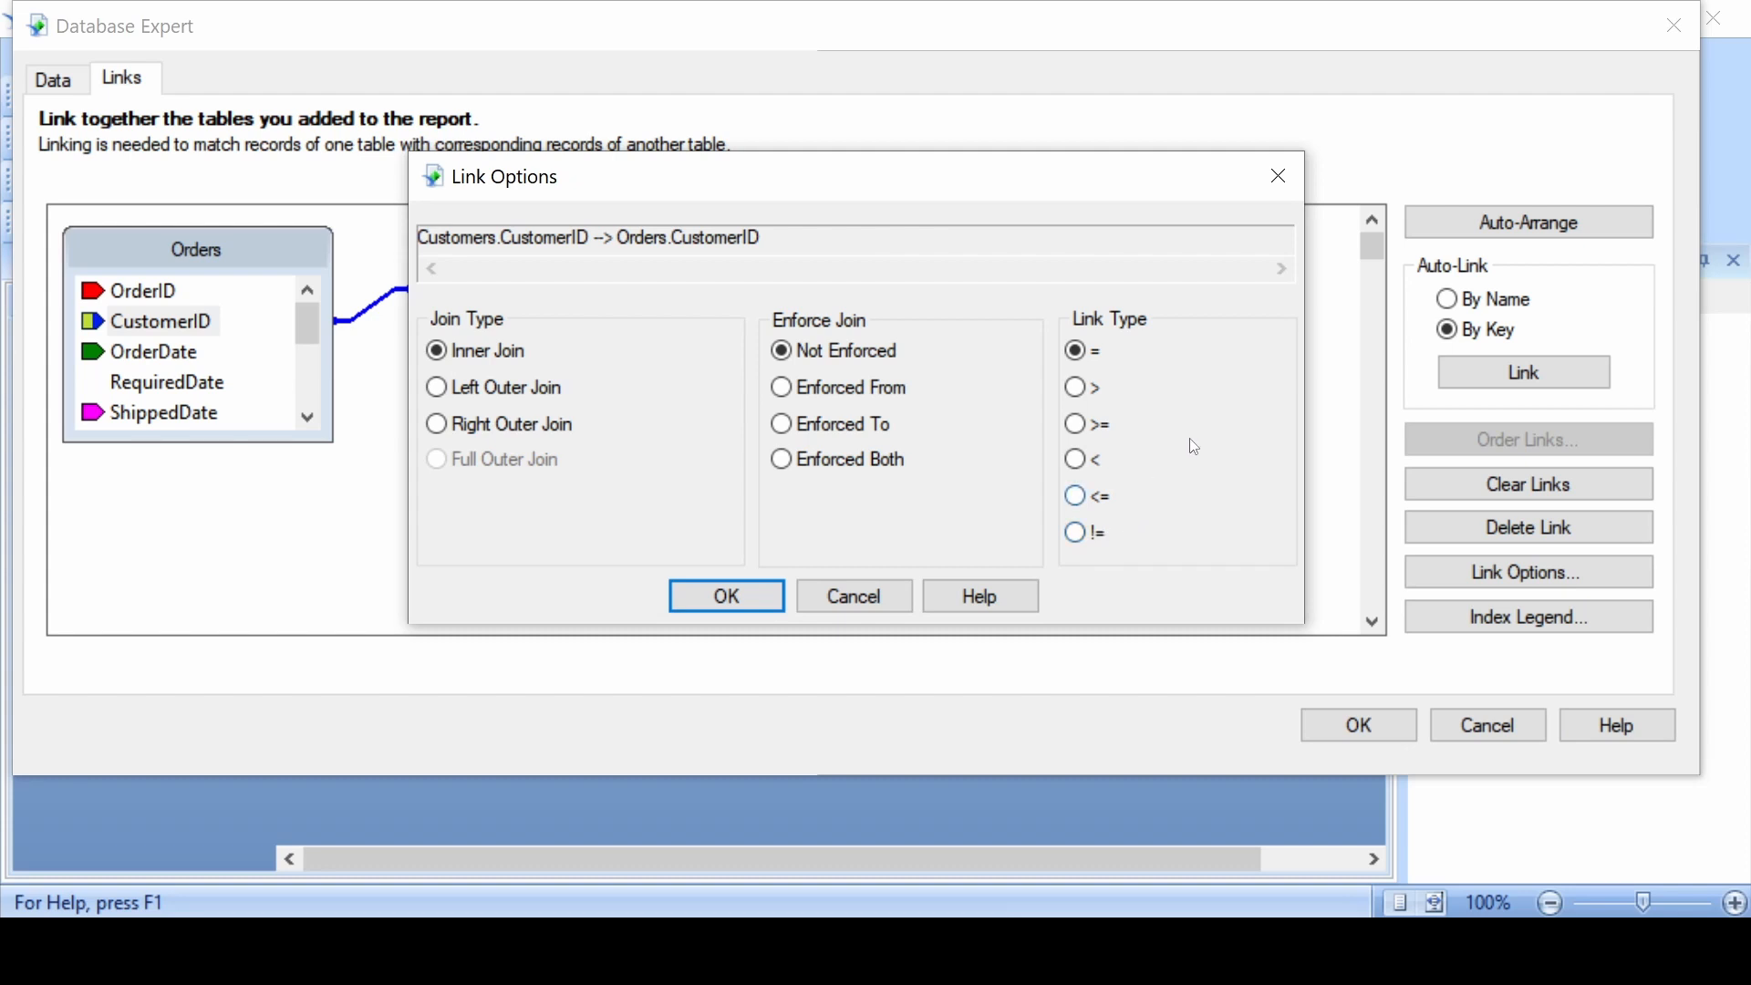
click(838, 392)
click(729, 600)
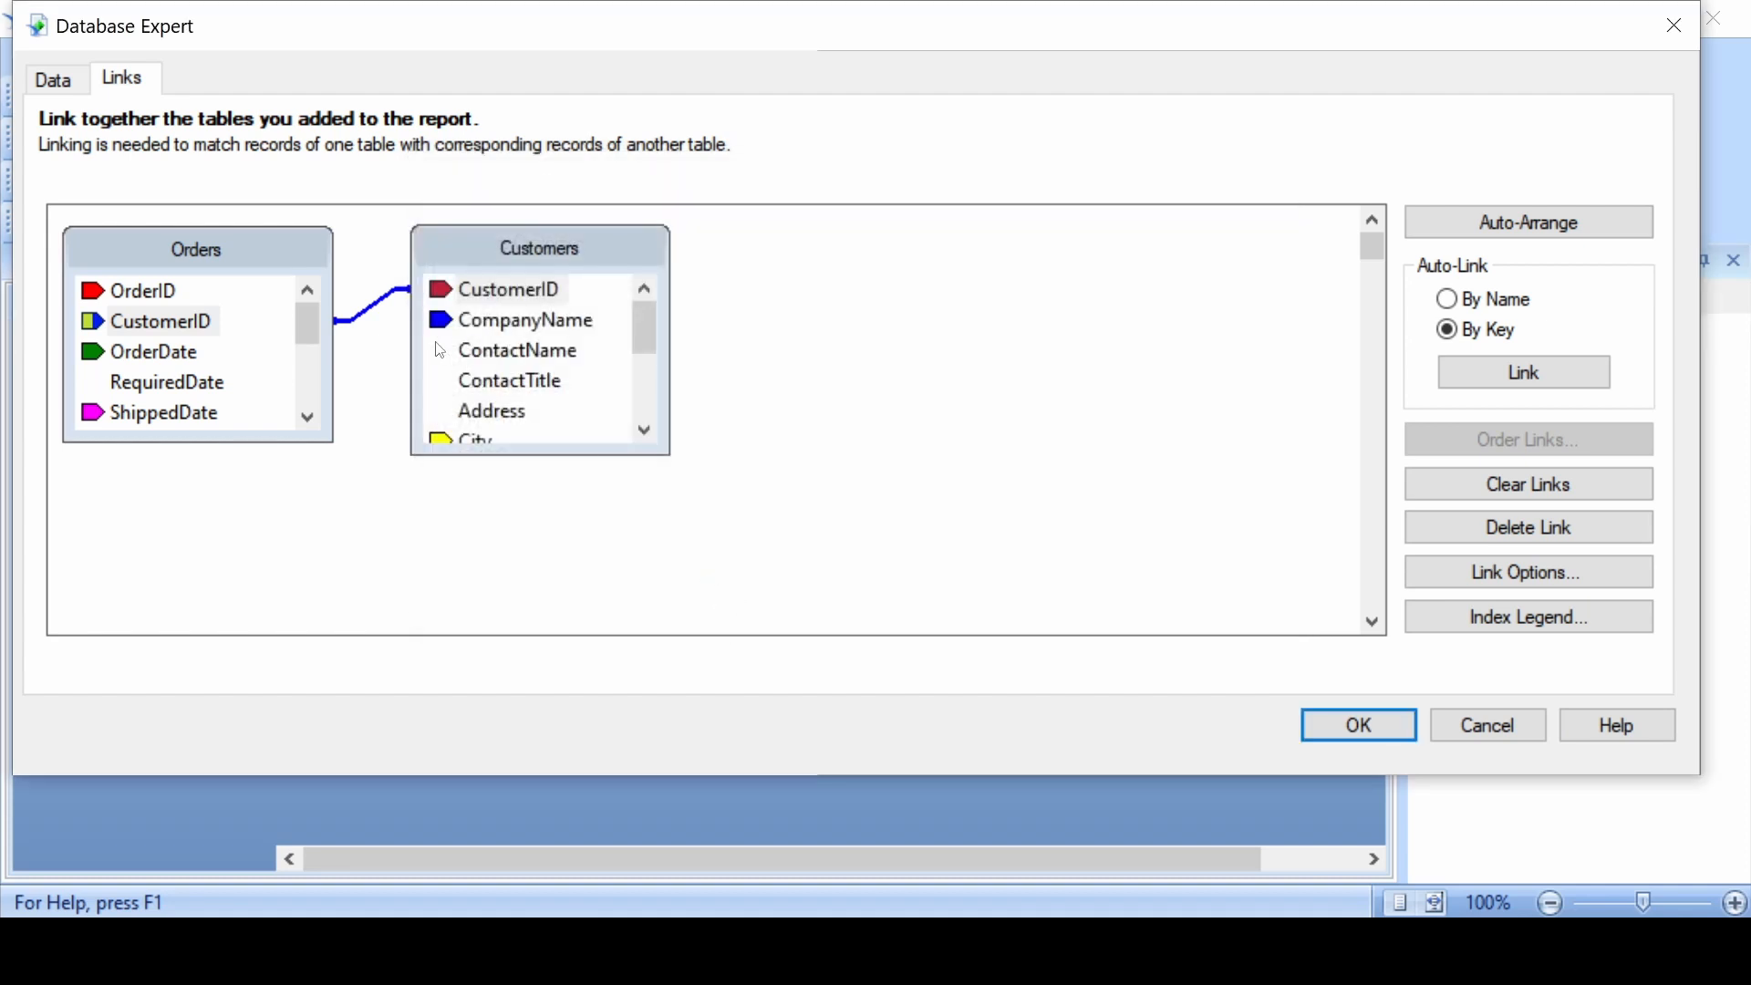
Reverse the direction of the CustomerID link between Customers and Orders, and reverse it back to point to Orders
click(360, 339)
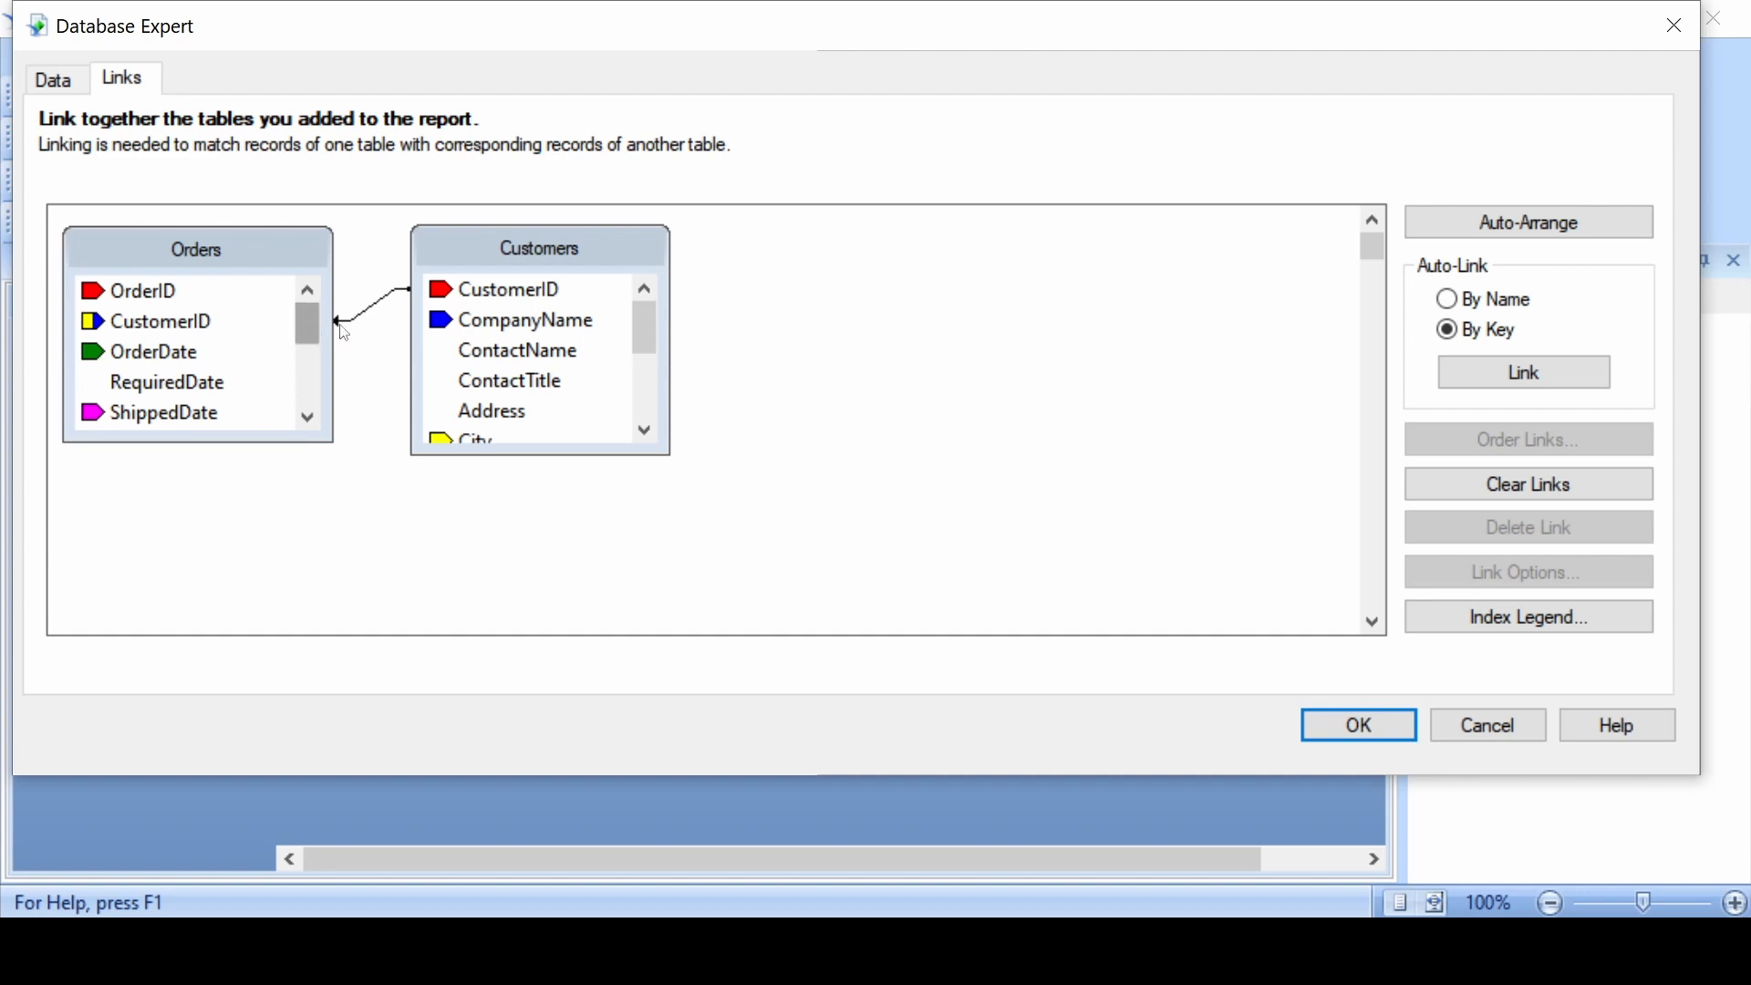
click(368, 315)
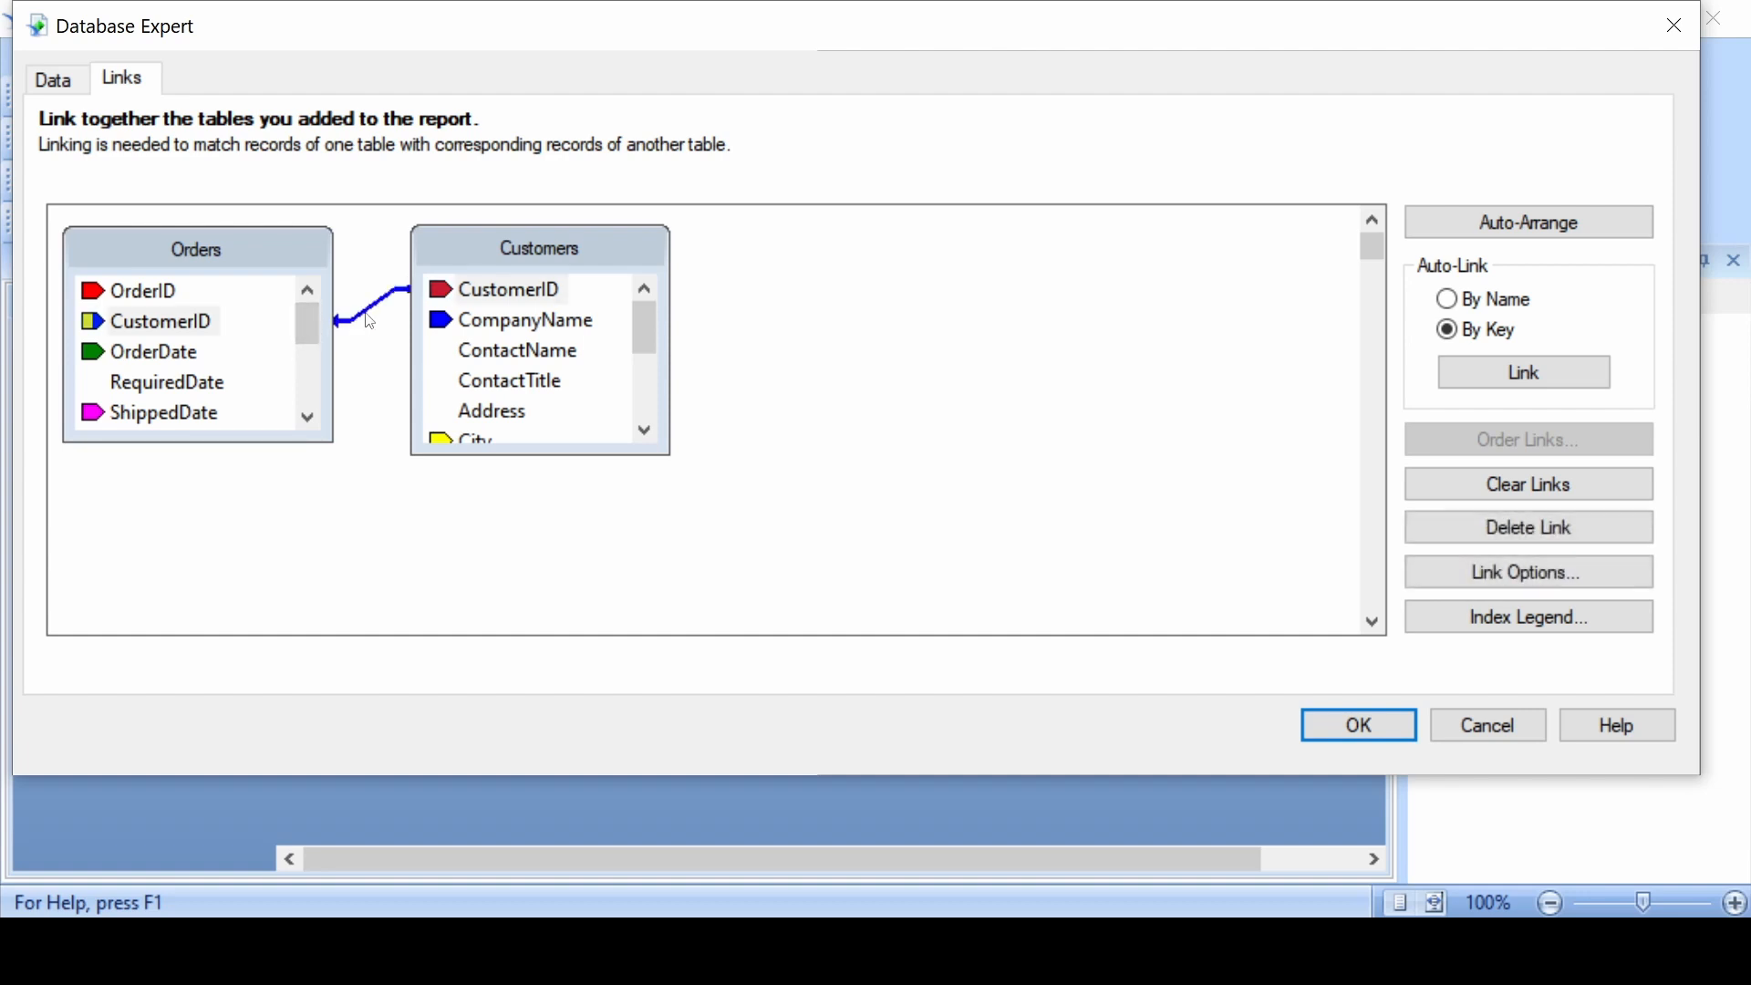
right_click(367, 316)
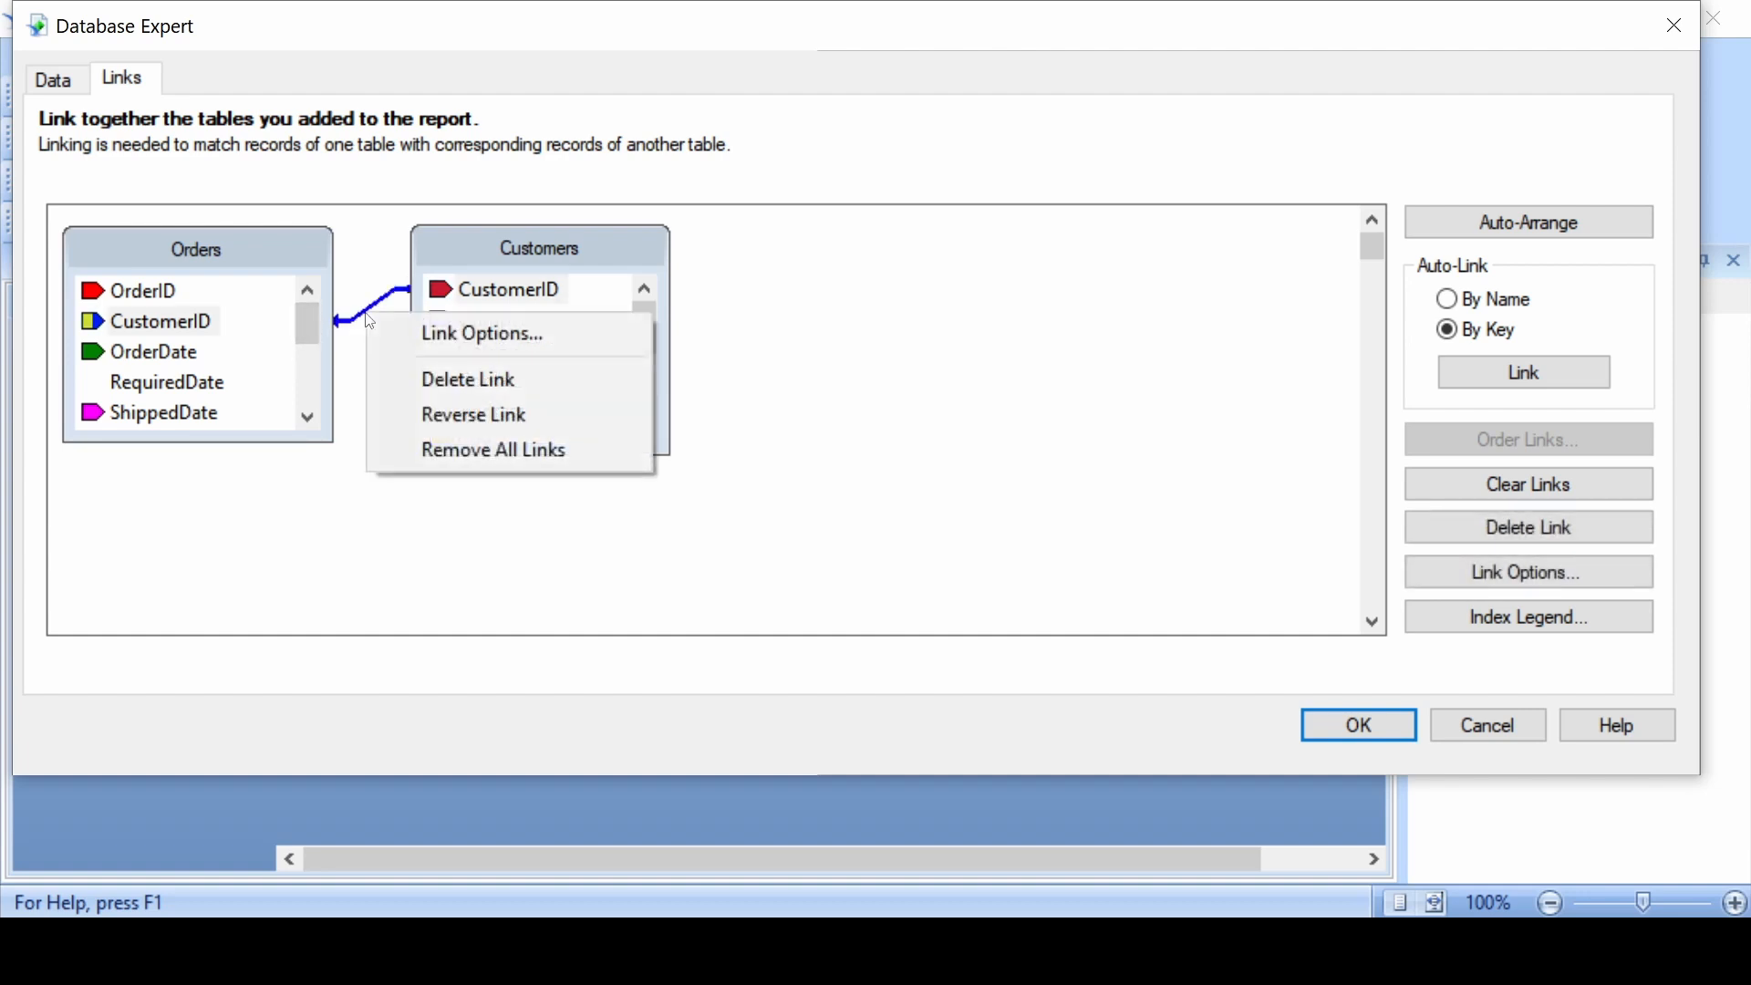
click(384, 417)
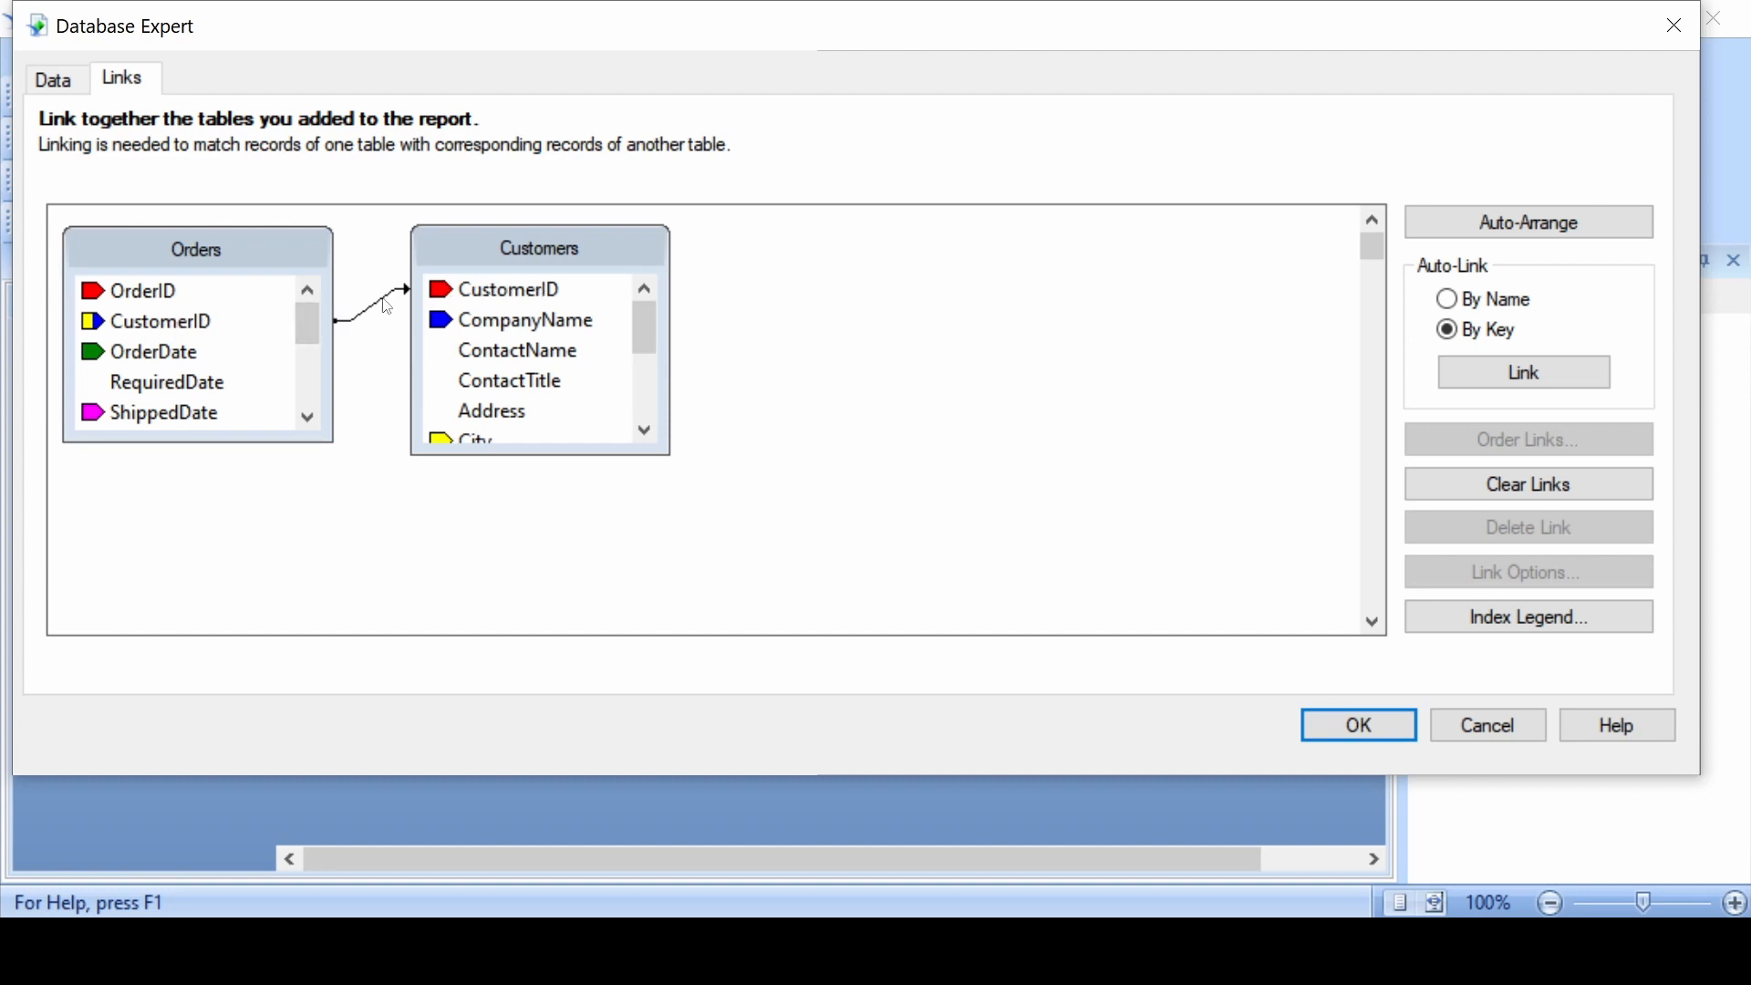
right_click(387, 307)
click(447, 397)
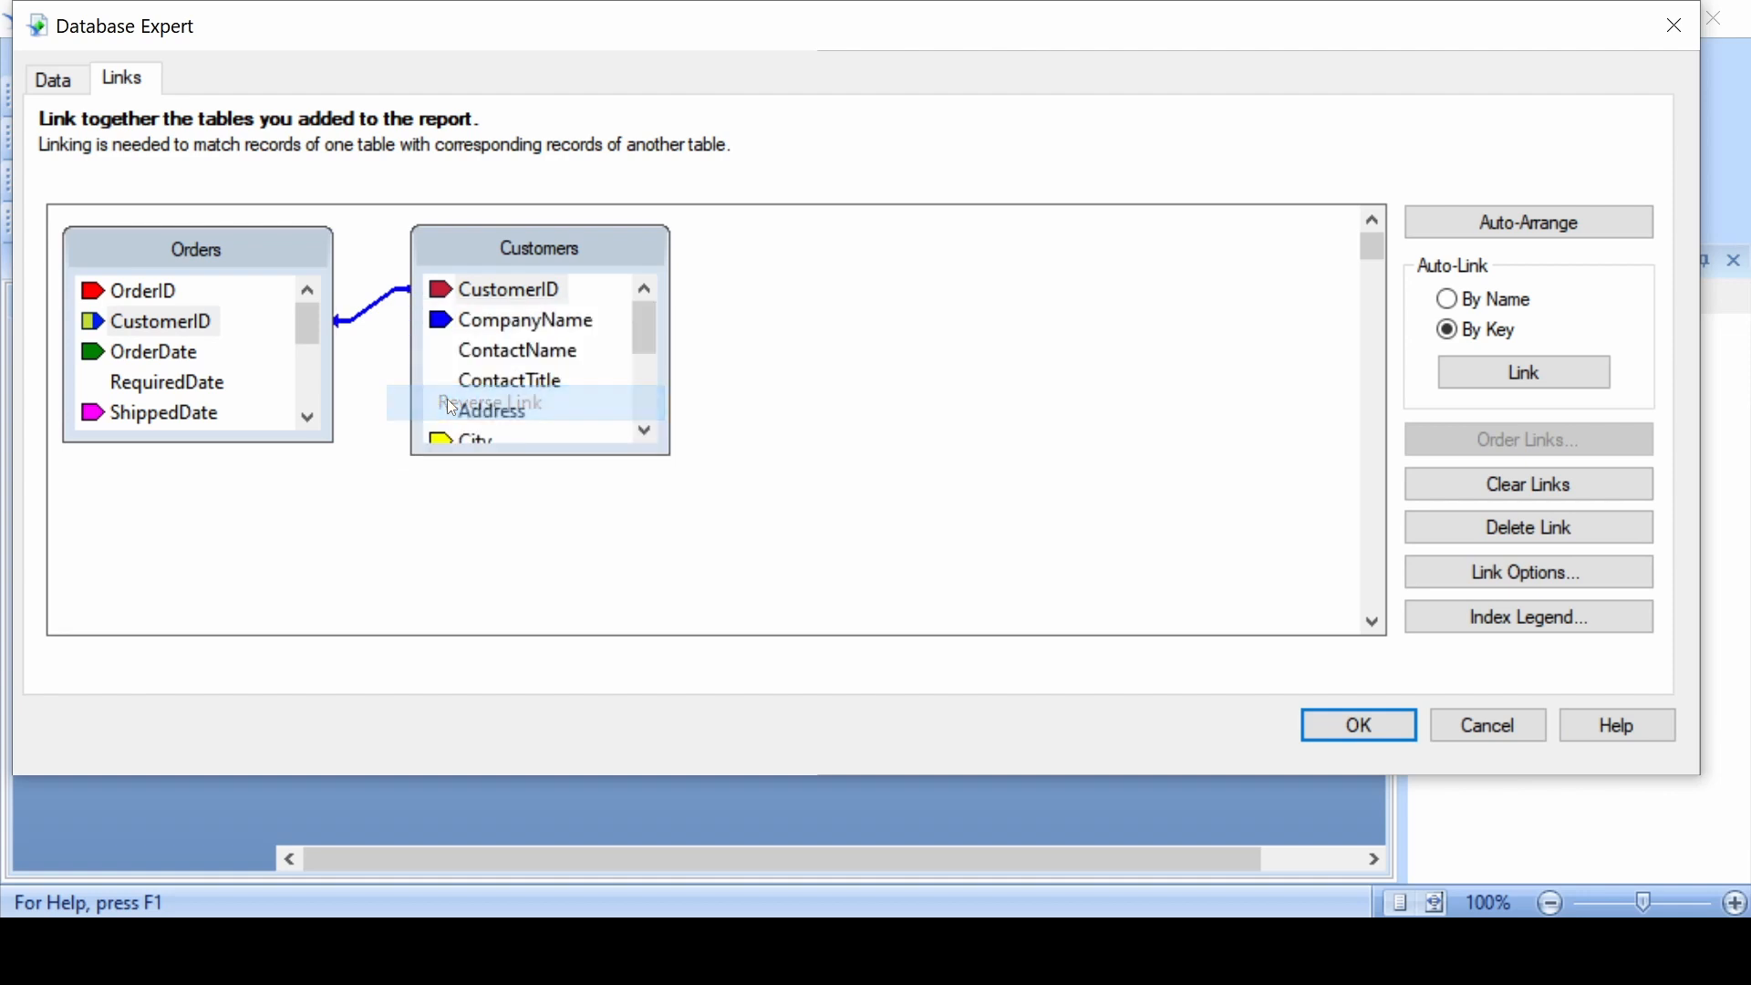
click(642, 501)
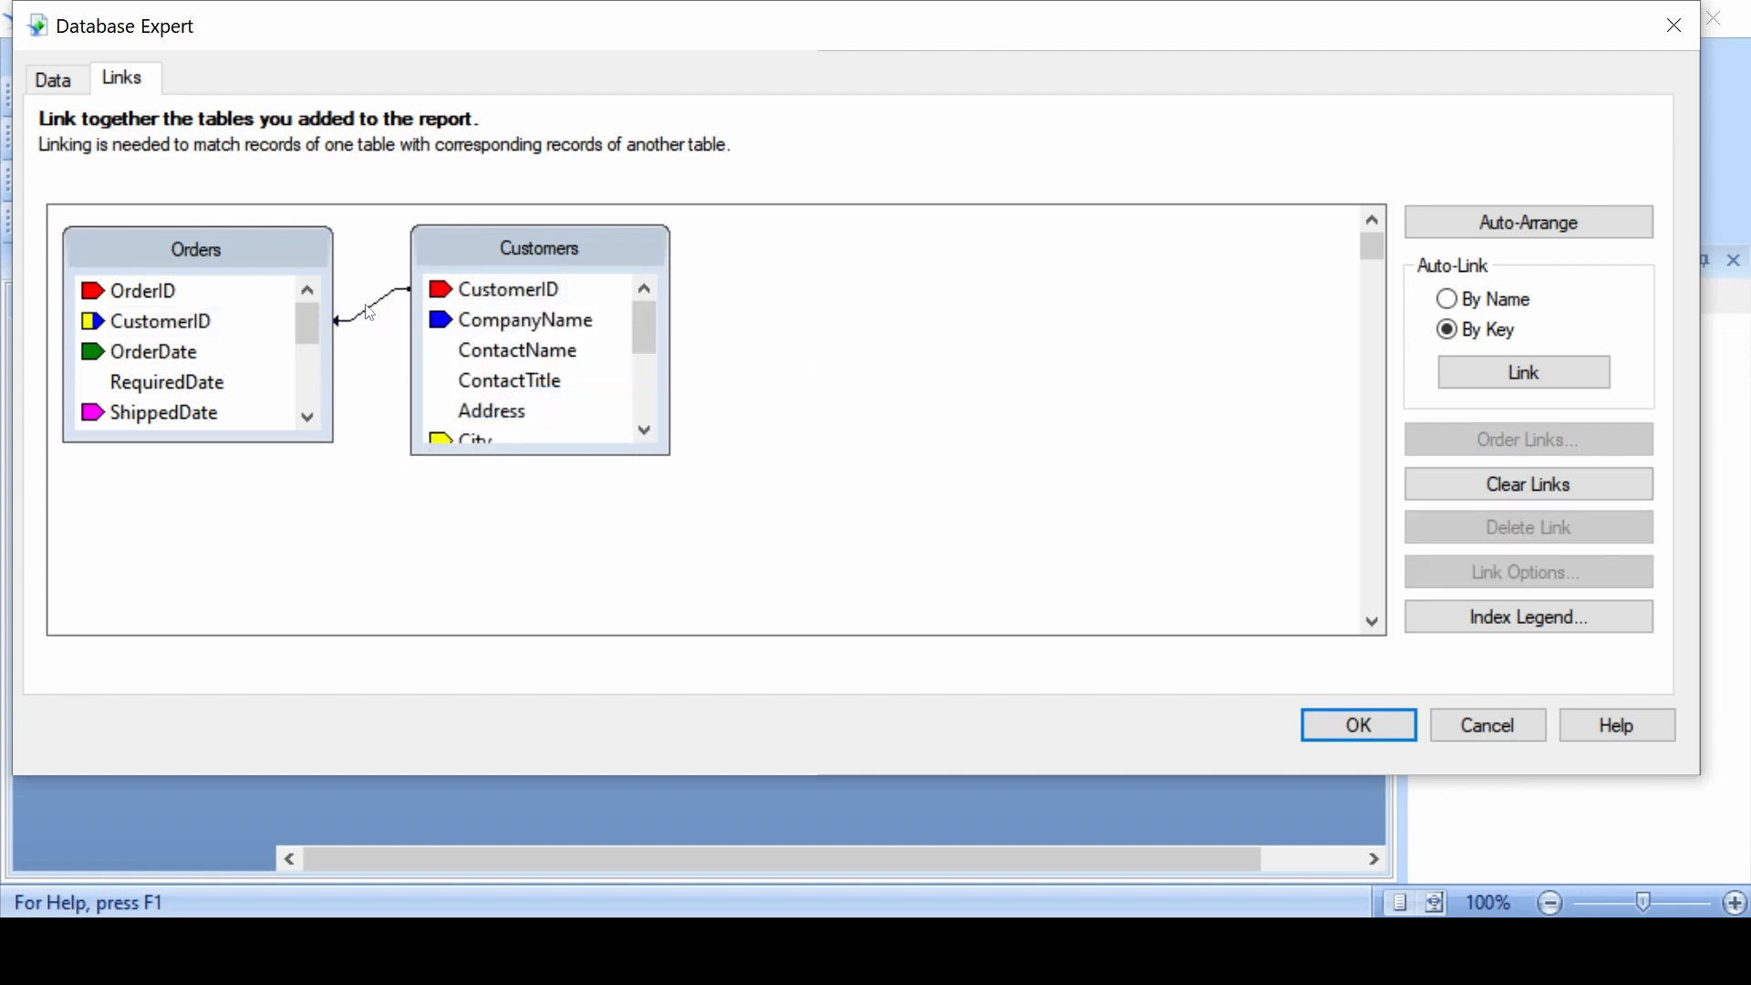
Review the link options of the CustomerID link and the index legend explaining the coloured field markers
click(369, 312)
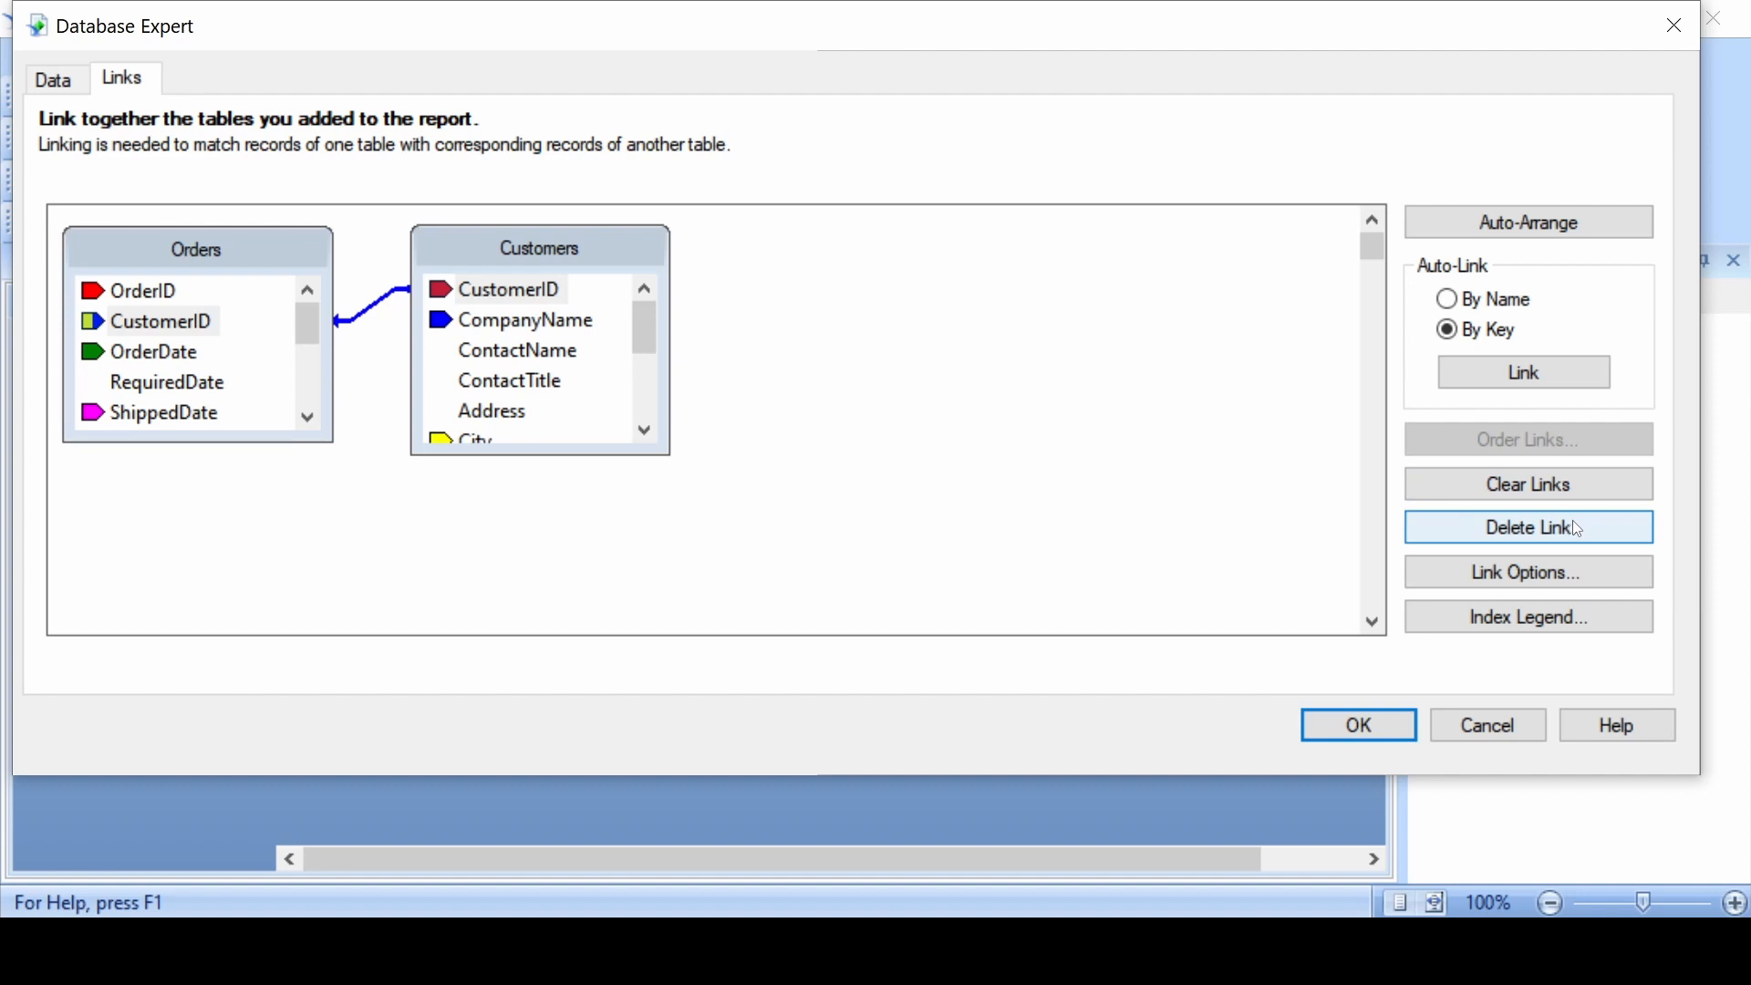
click(1541, 589)
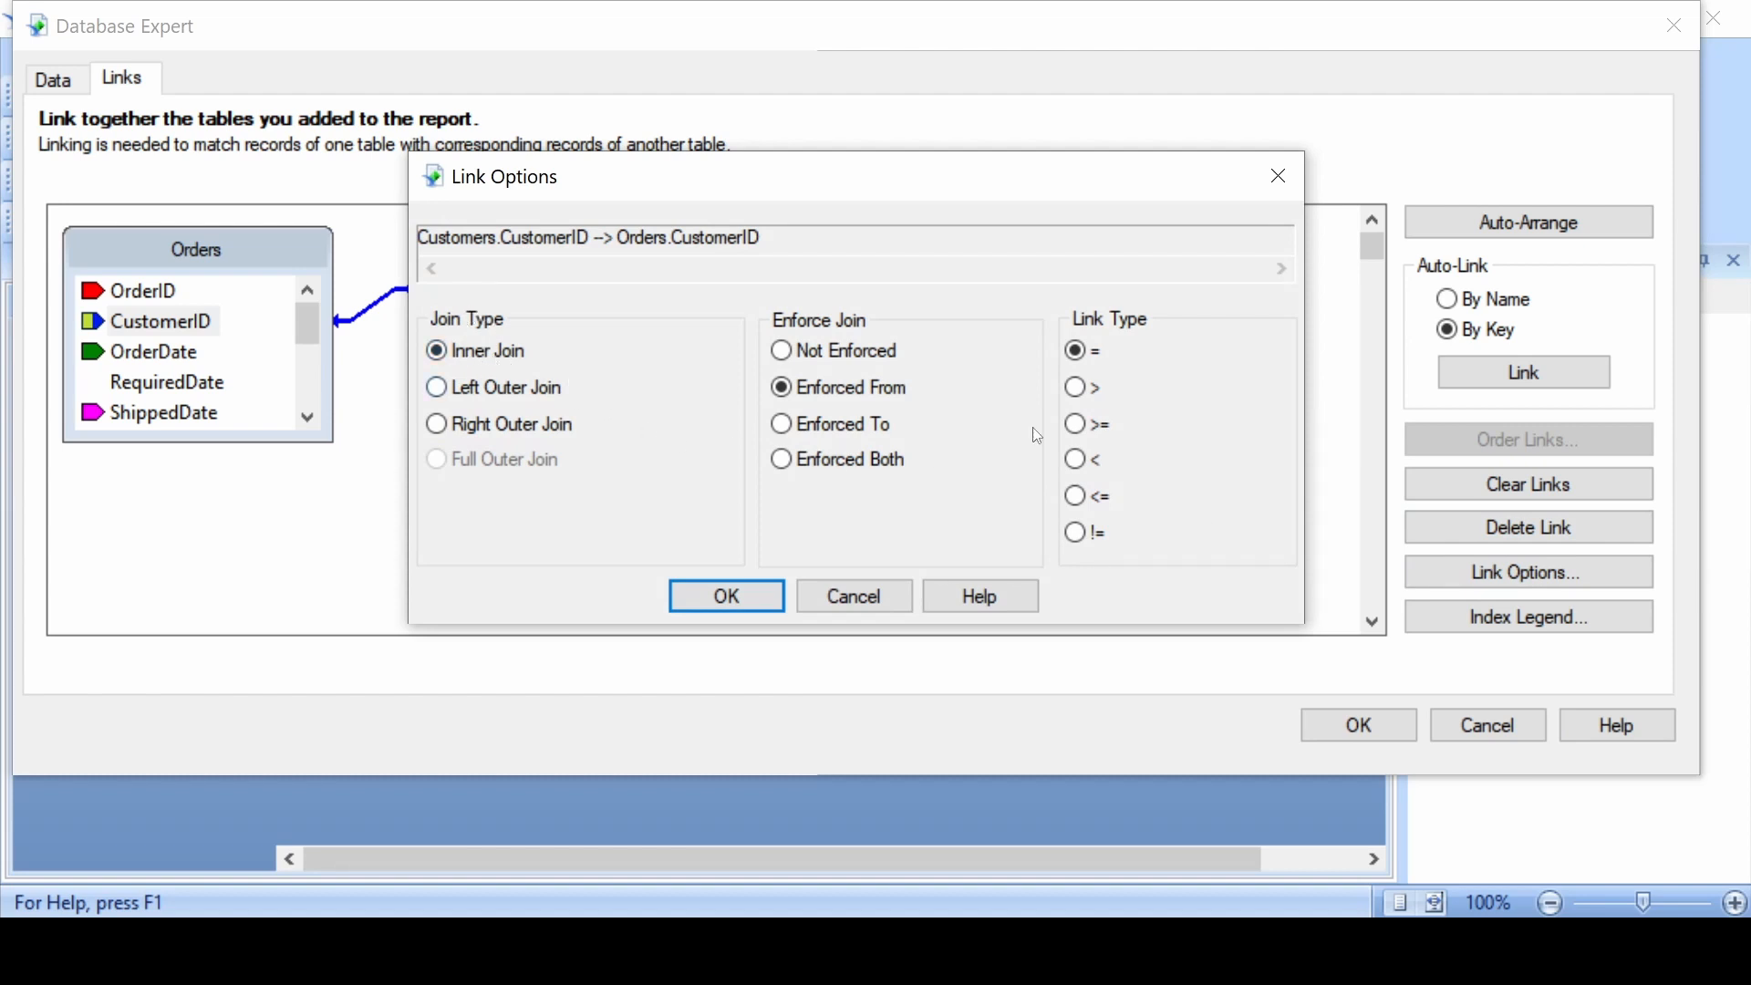
click(727, 597)
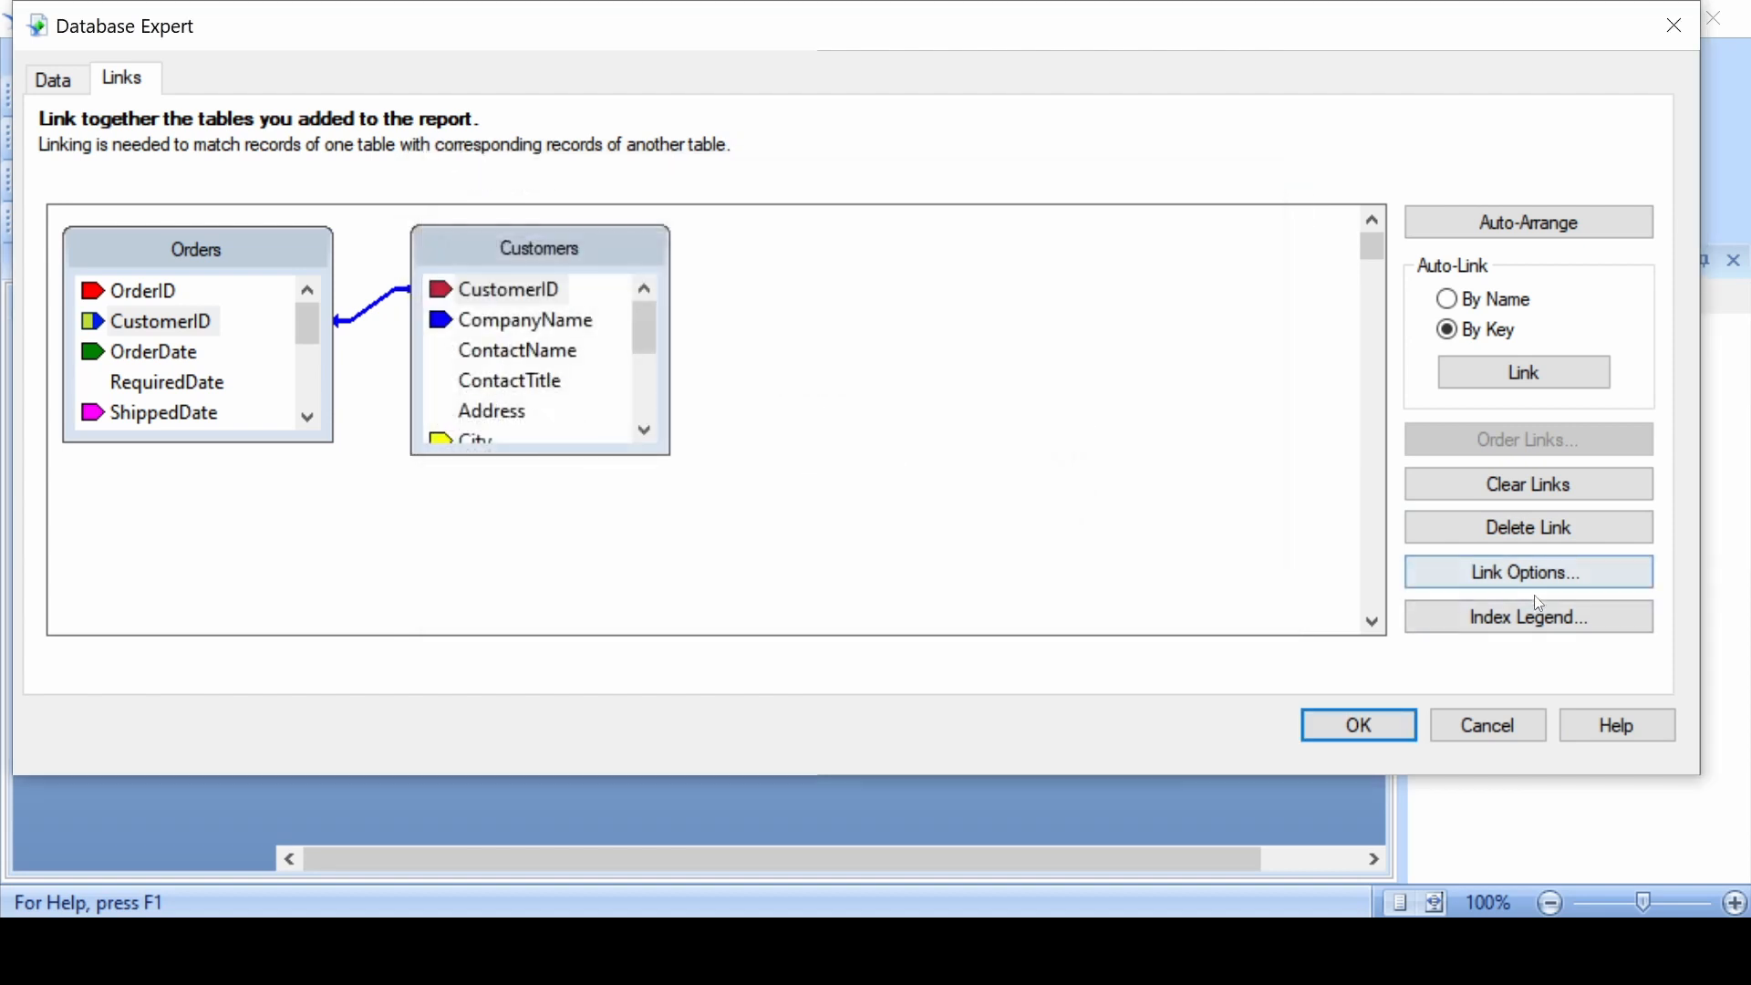
click(1518, 620)
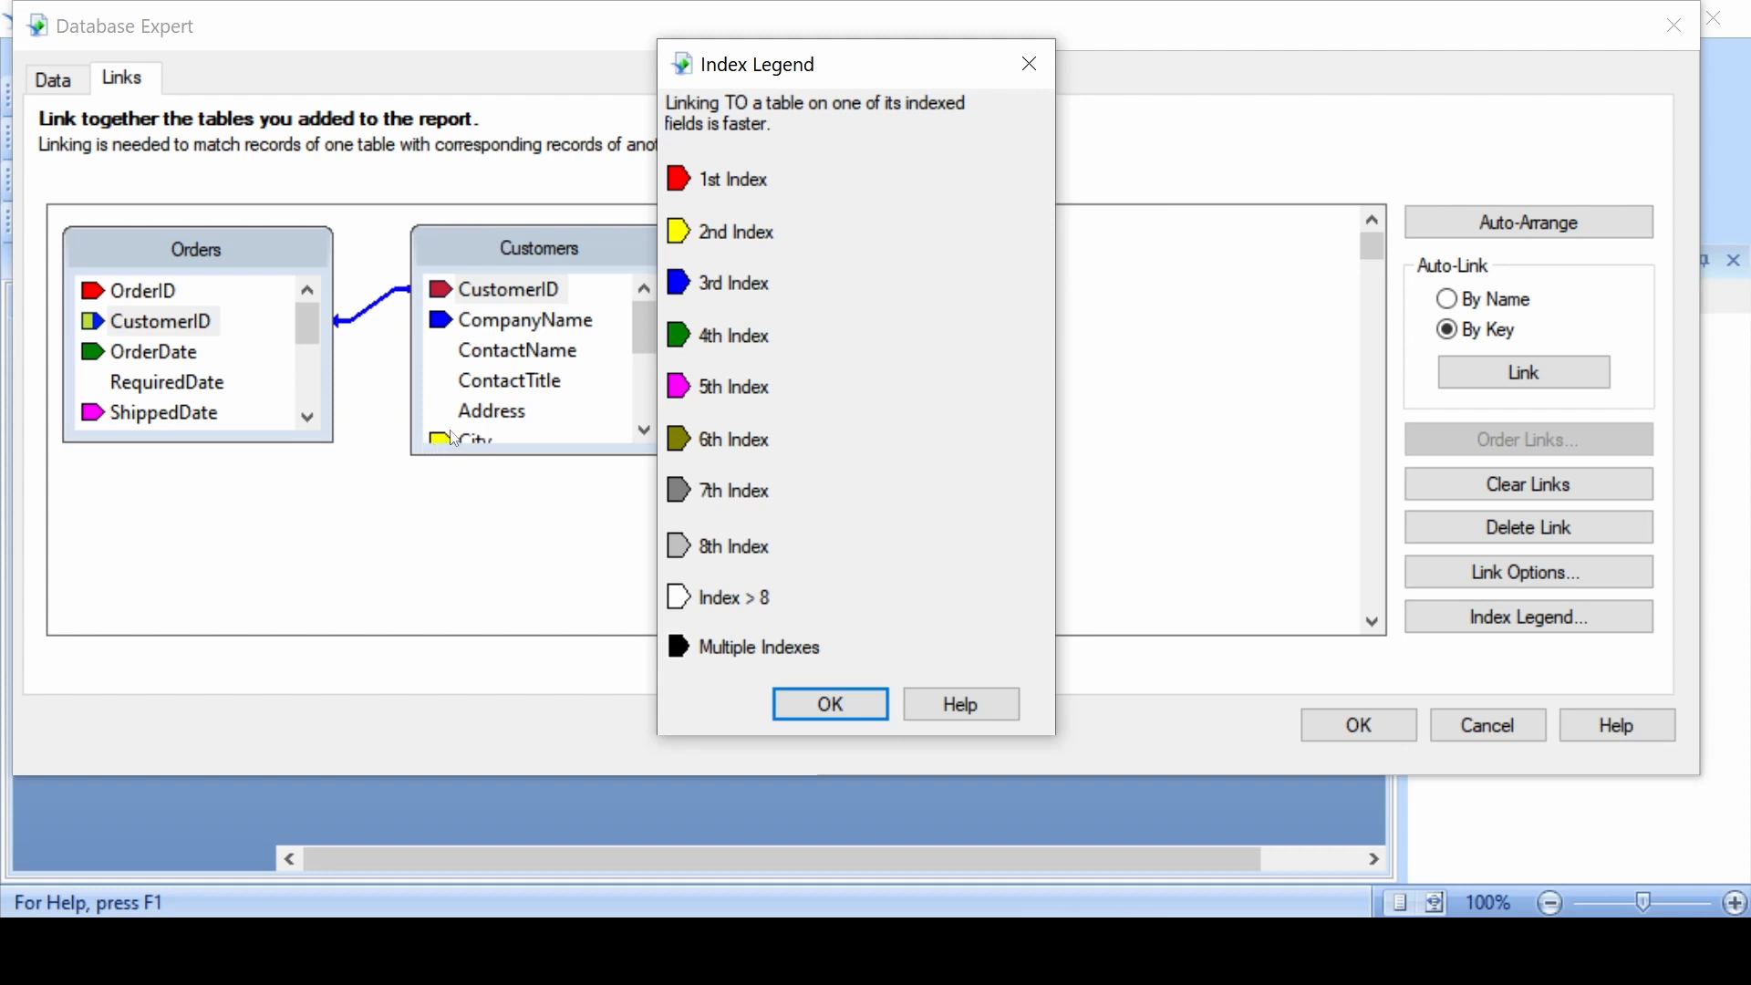
click(801, 696)
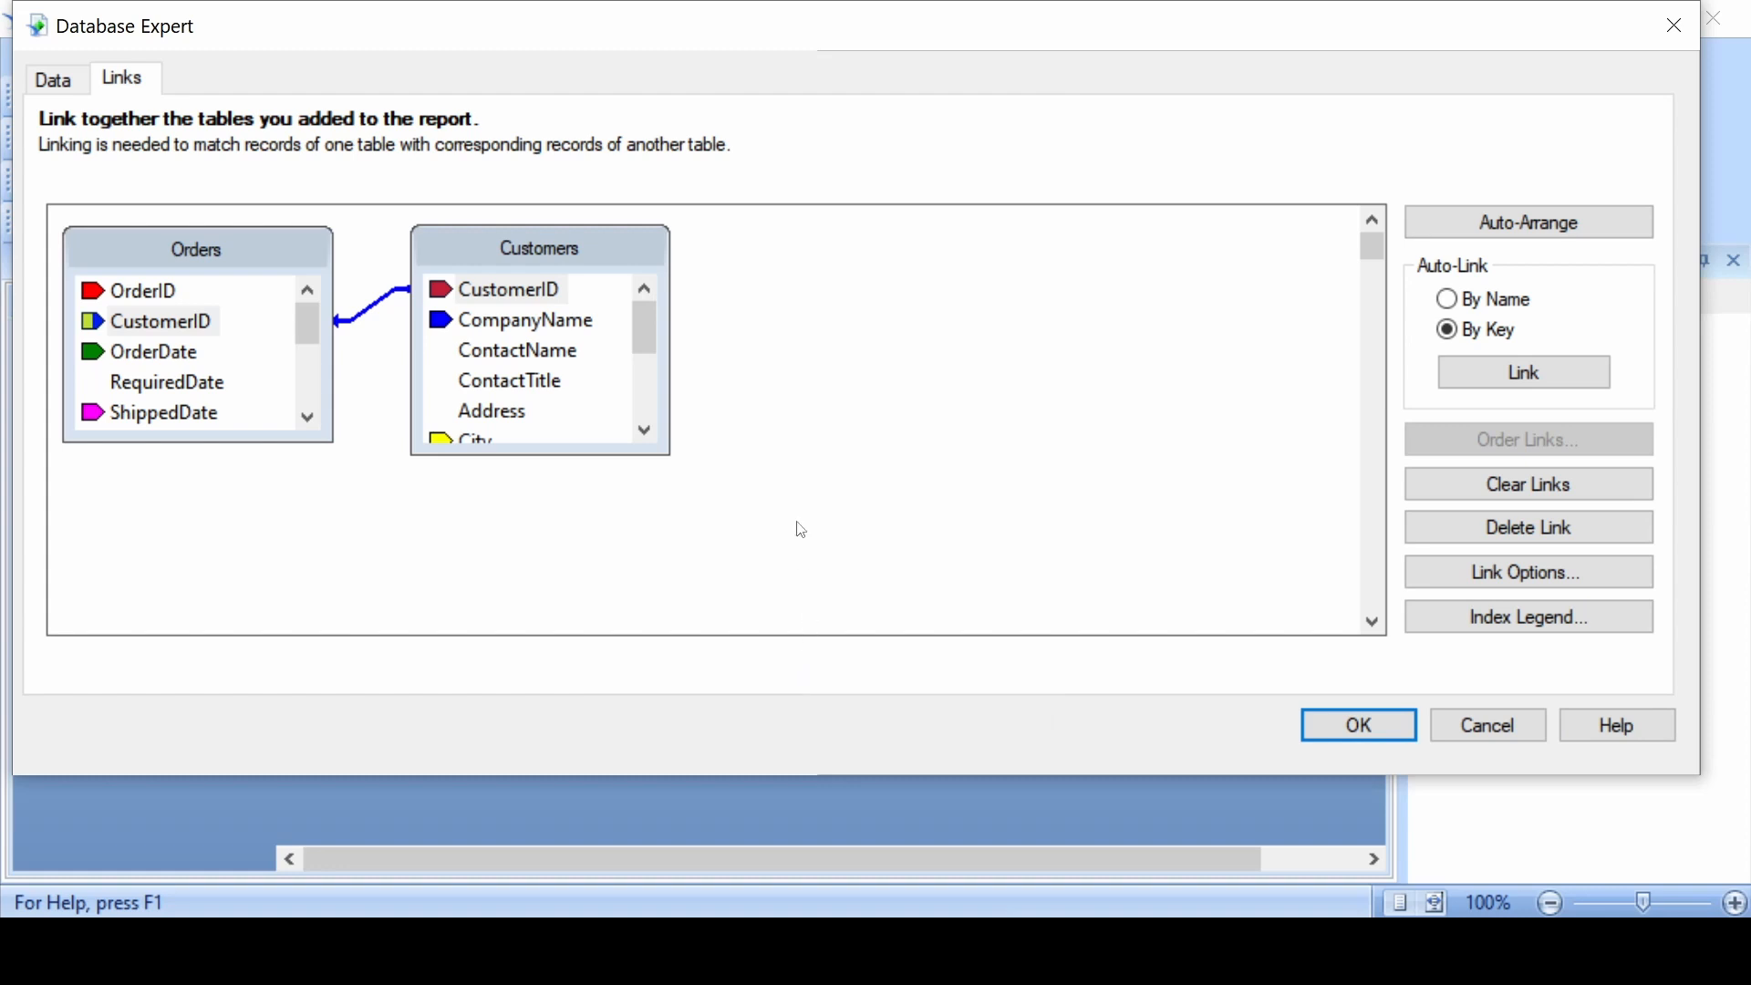
Add the Order Details table to the report's selected tables
click(77, 85)
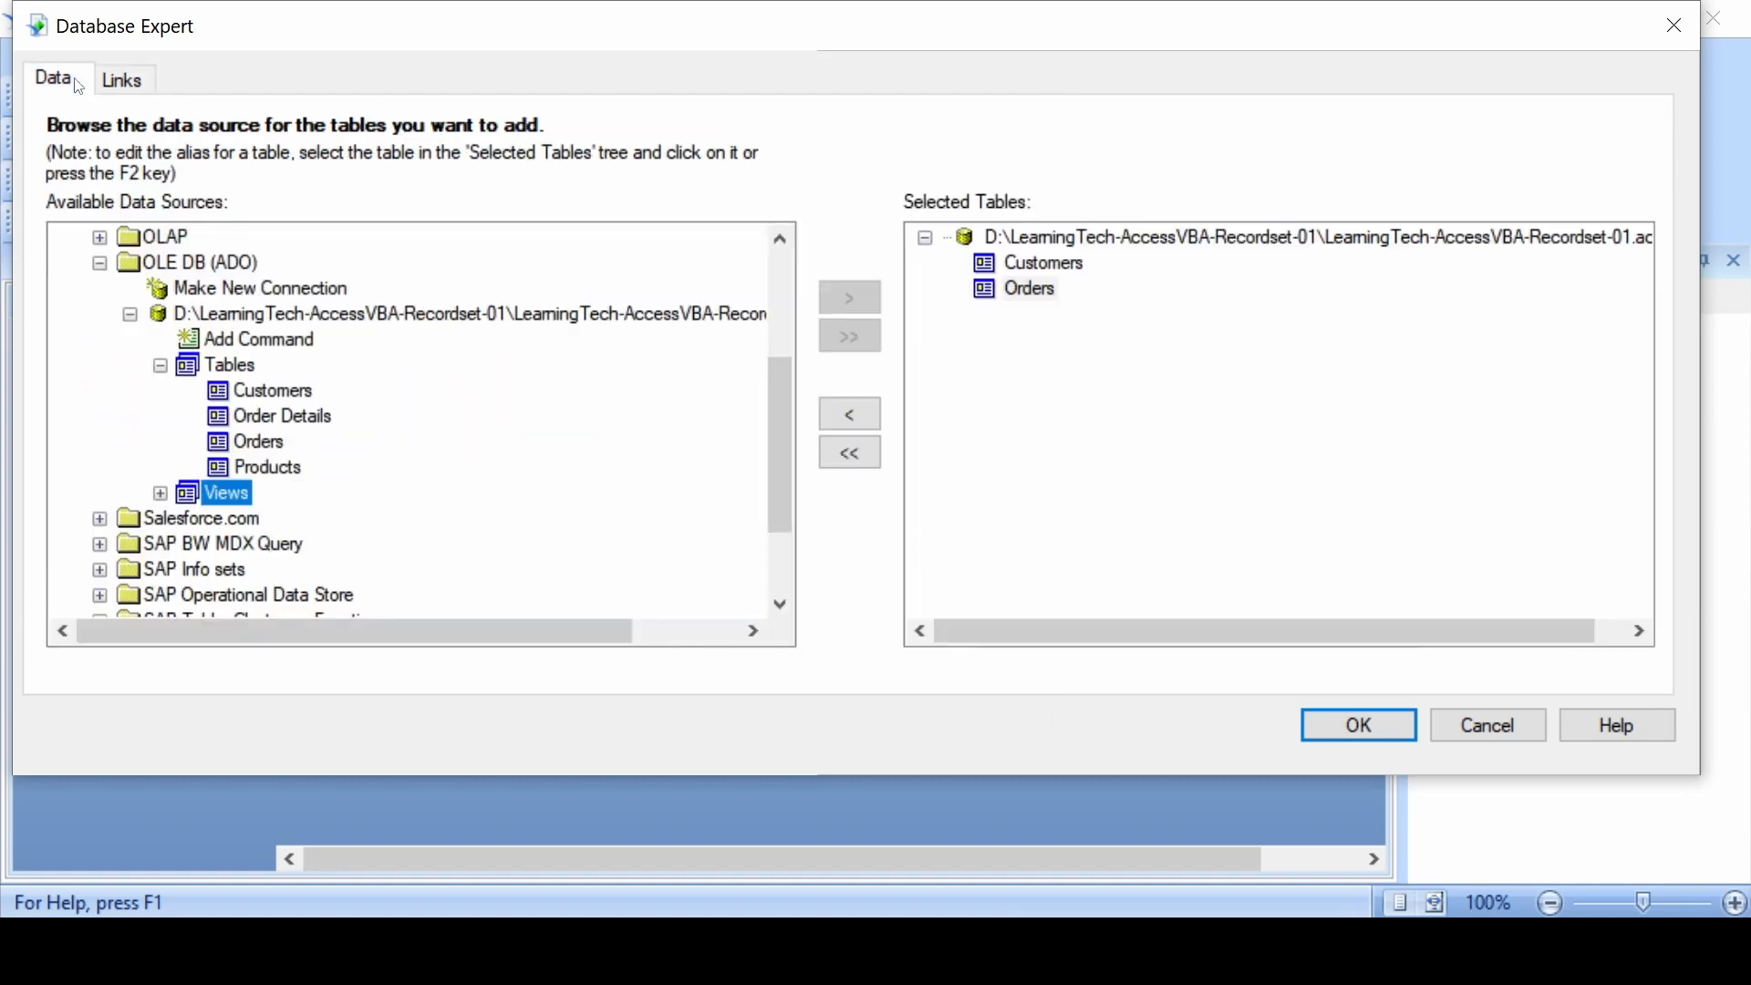
click(298, 422)
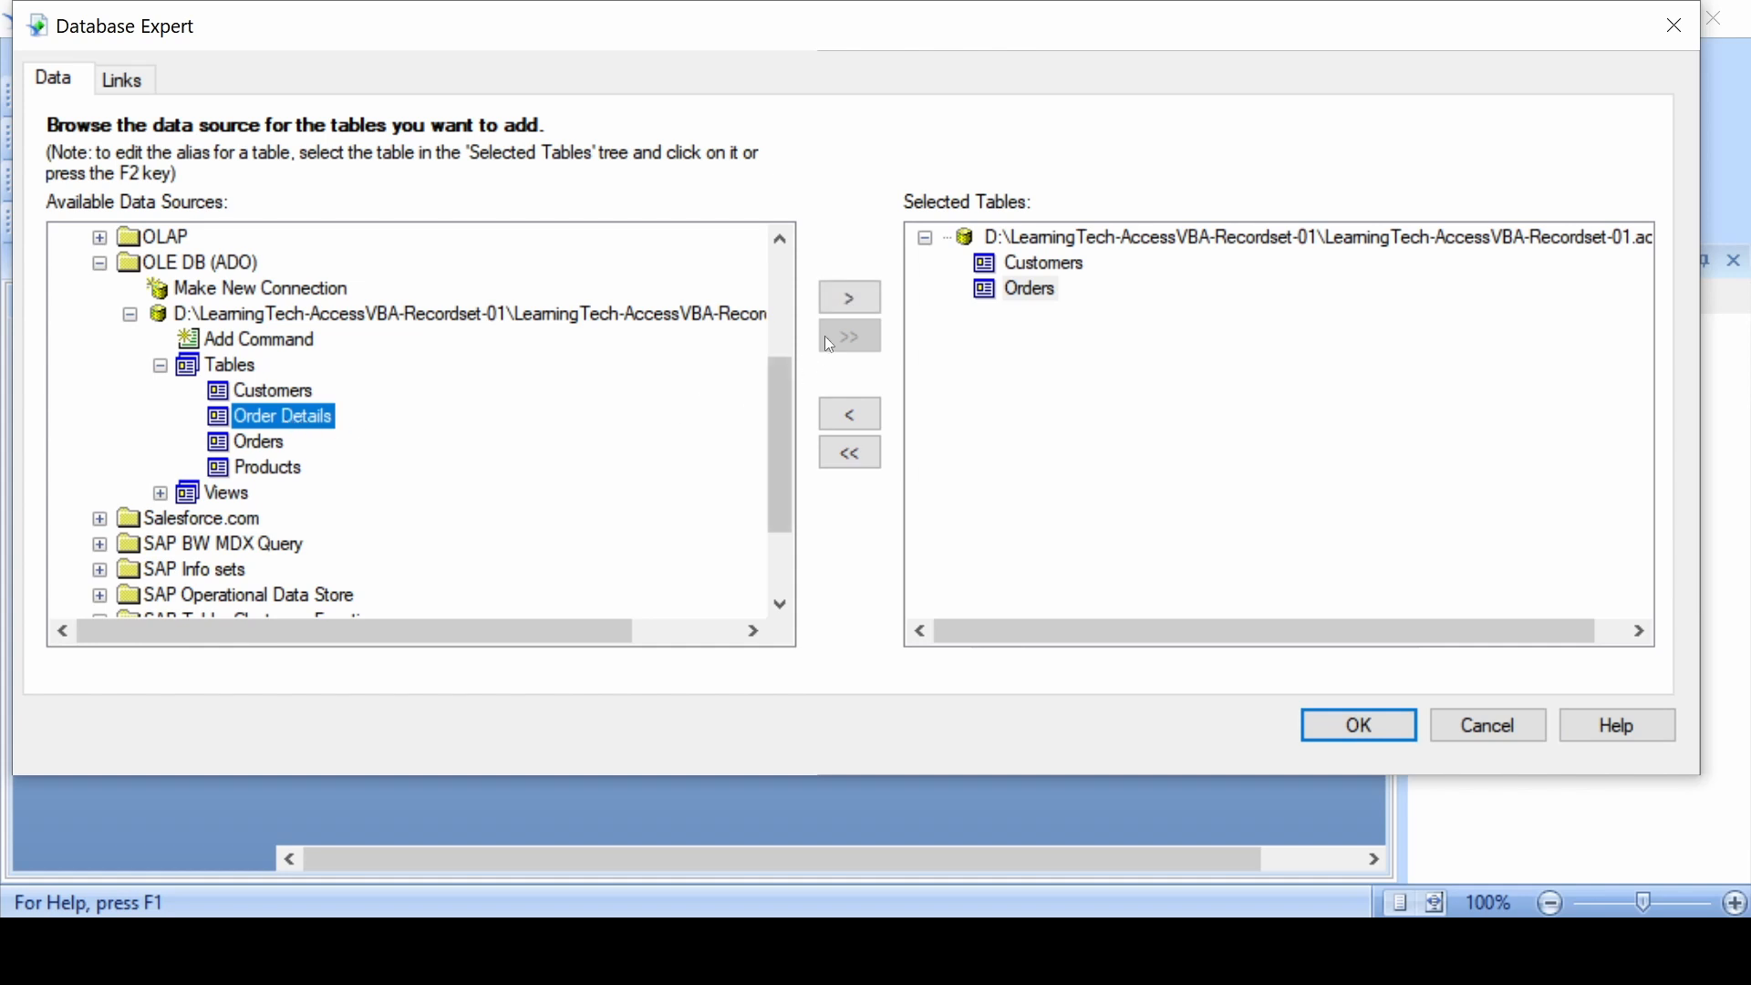
click(853, 296)
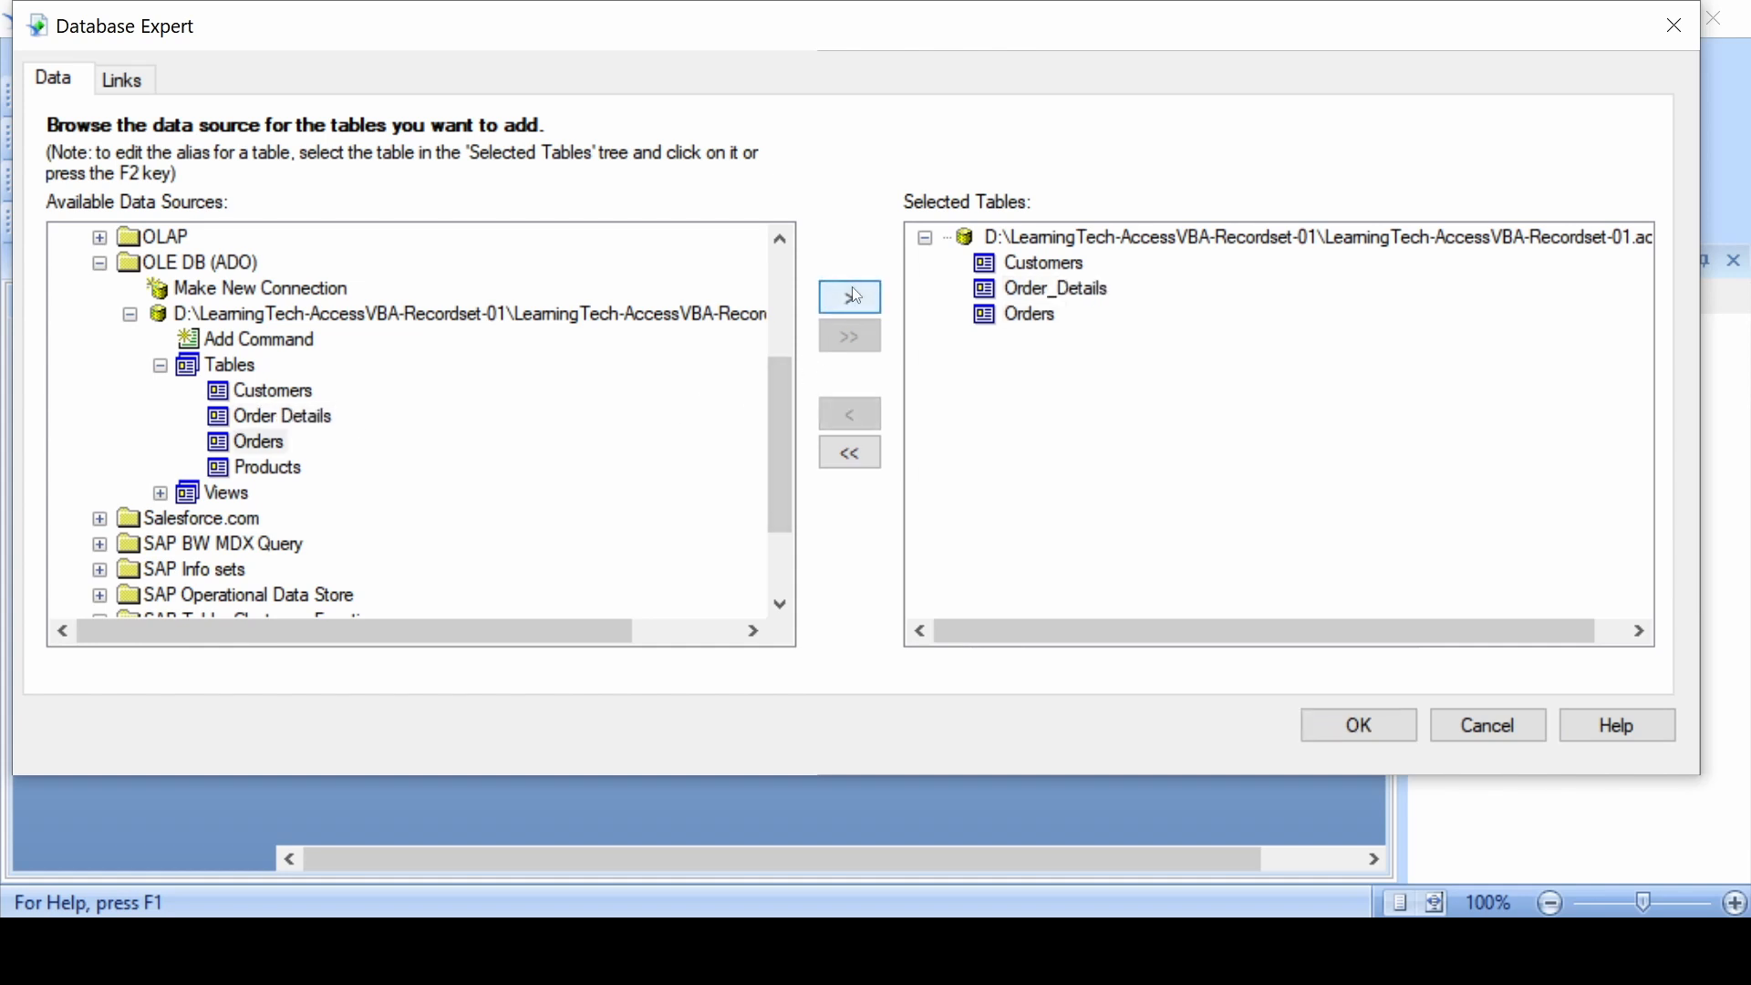
Show the table links and arrange the boxes in a row in the order Customers, Orders, Order_Details
click(127, 81)
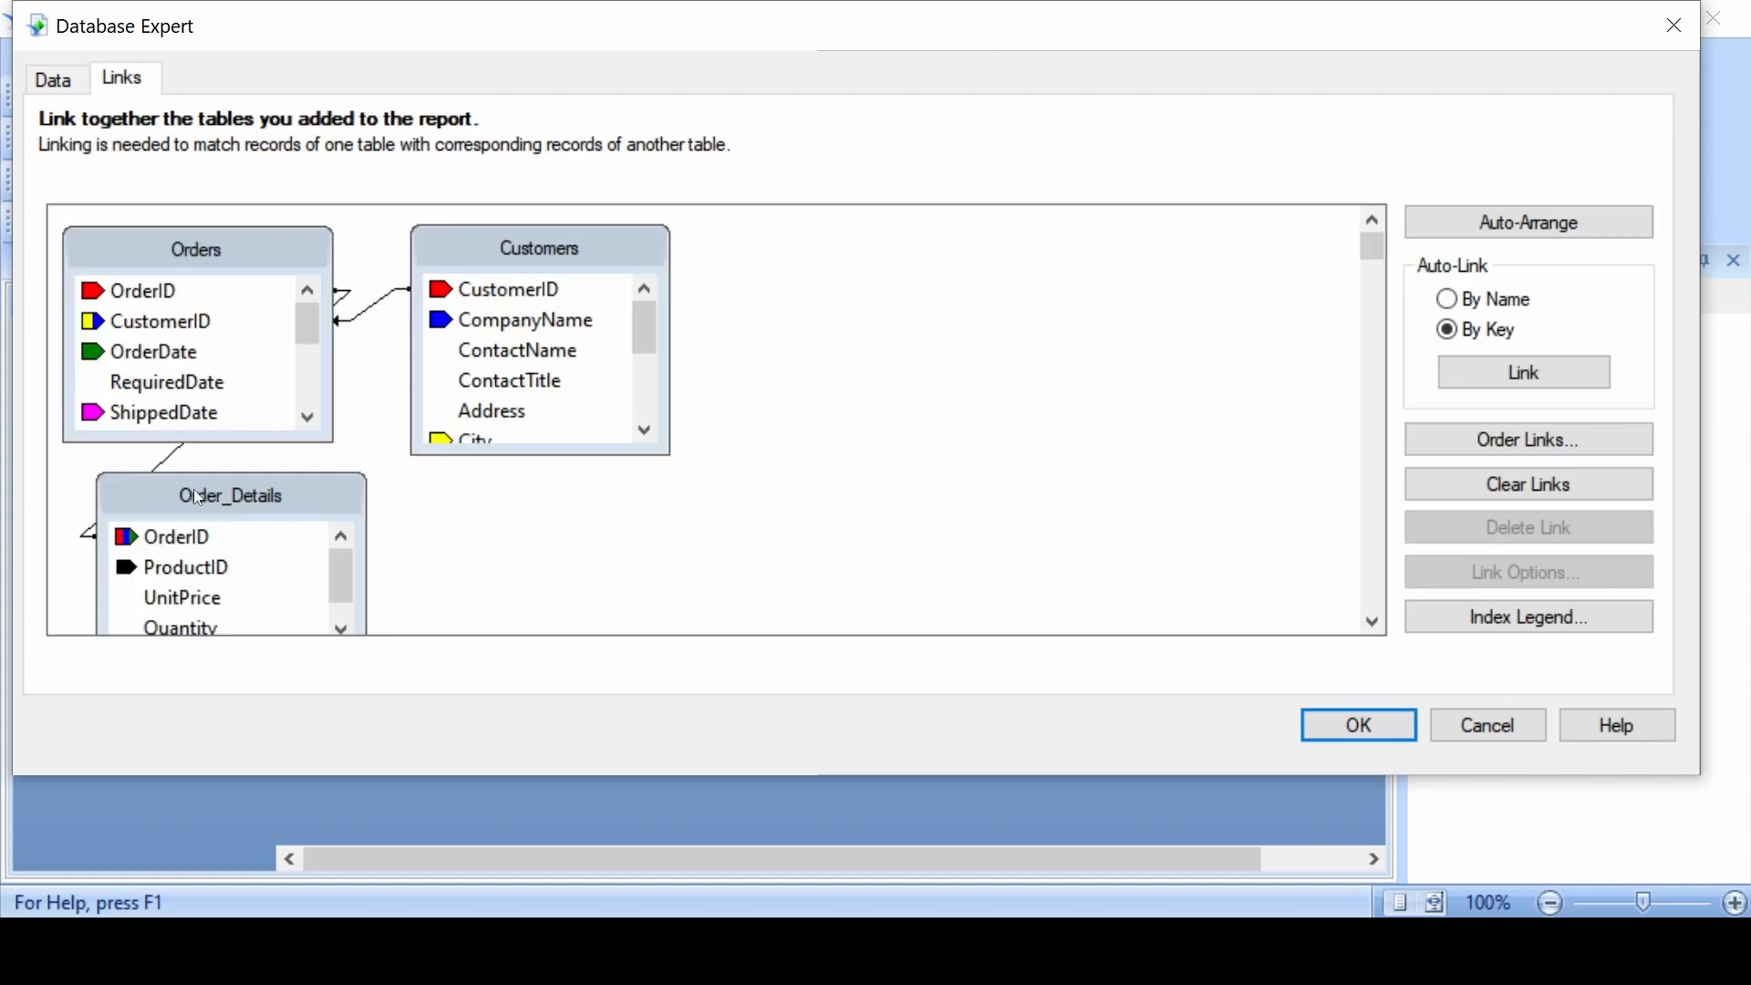
drag(193, 489, 909, 236)
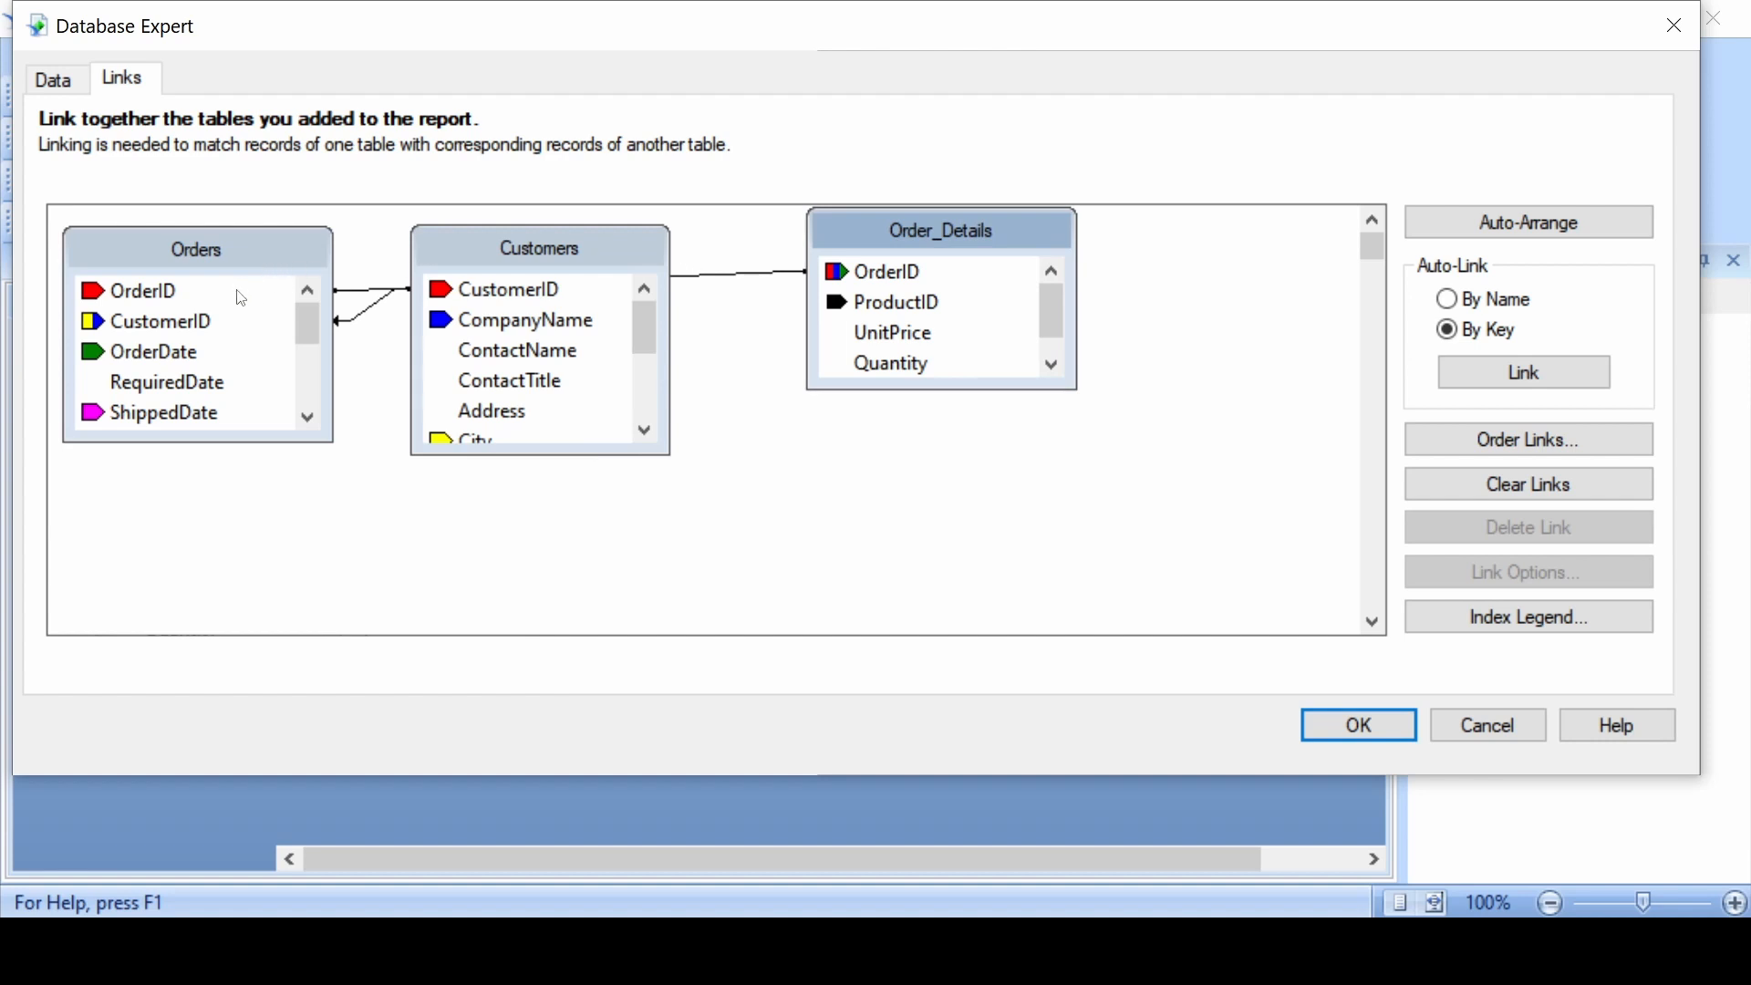
drag(484, 260, 581, 438)
drag(203, 240, 574, 235)
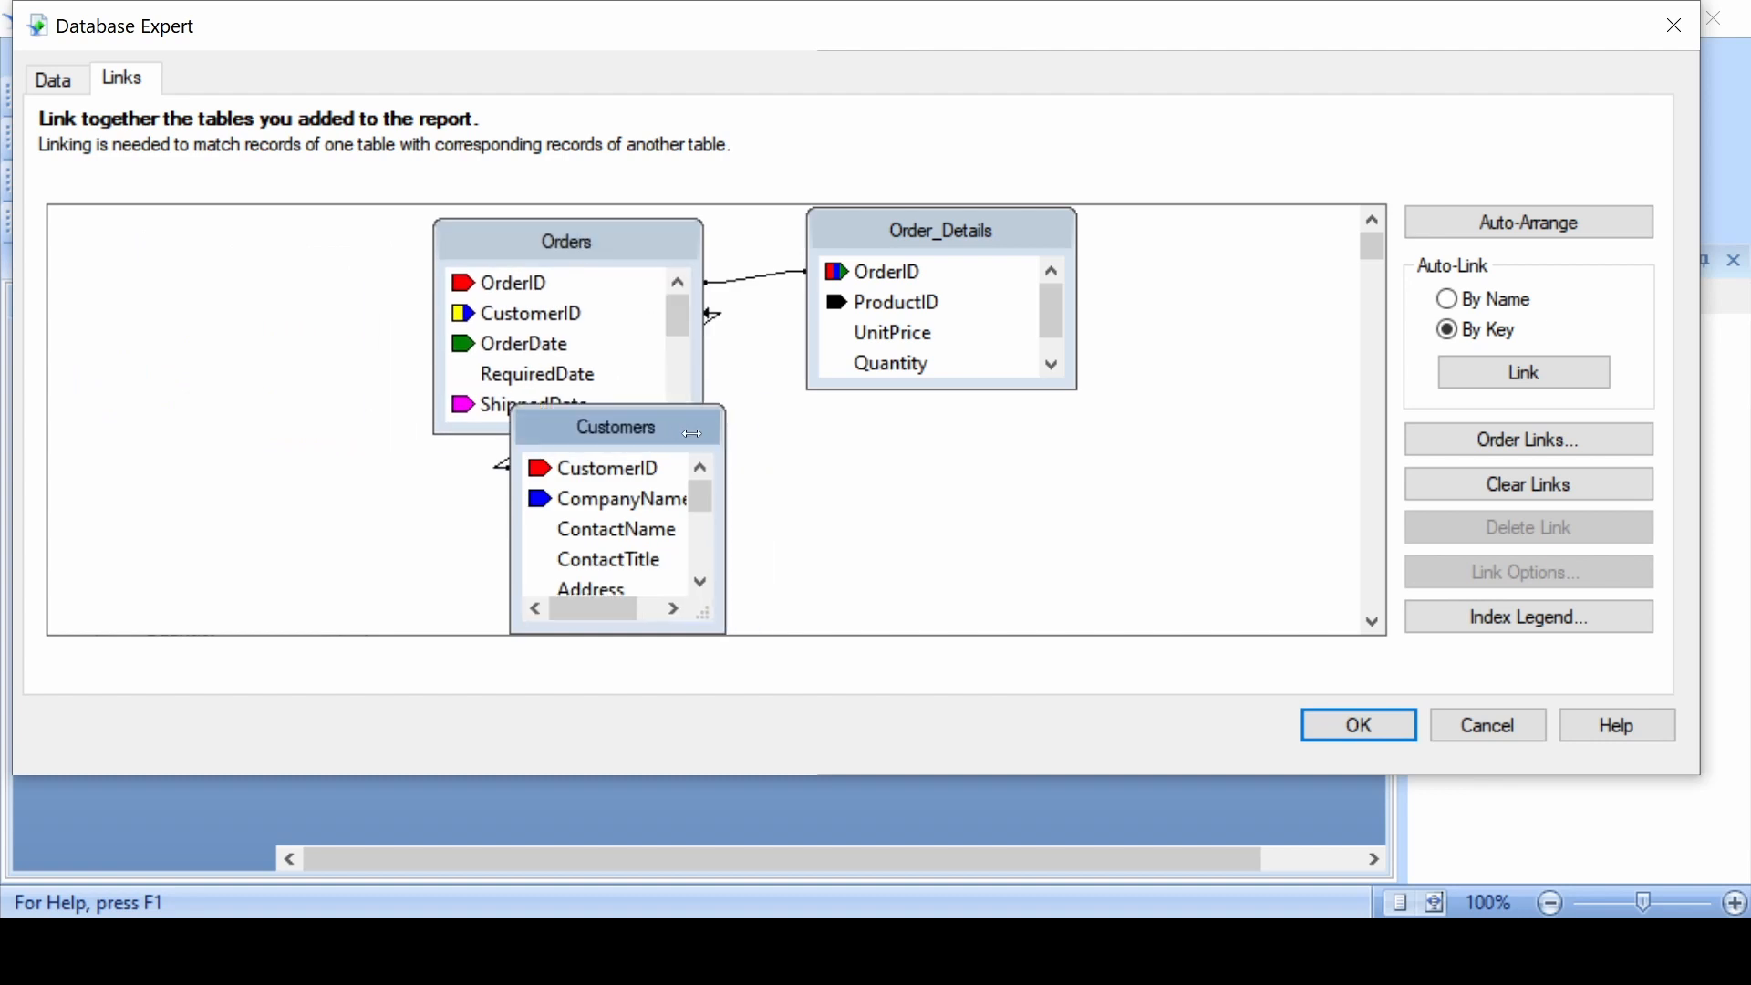
drag(687, 425, 241, 238)
drag(883, 235, 904, 266)
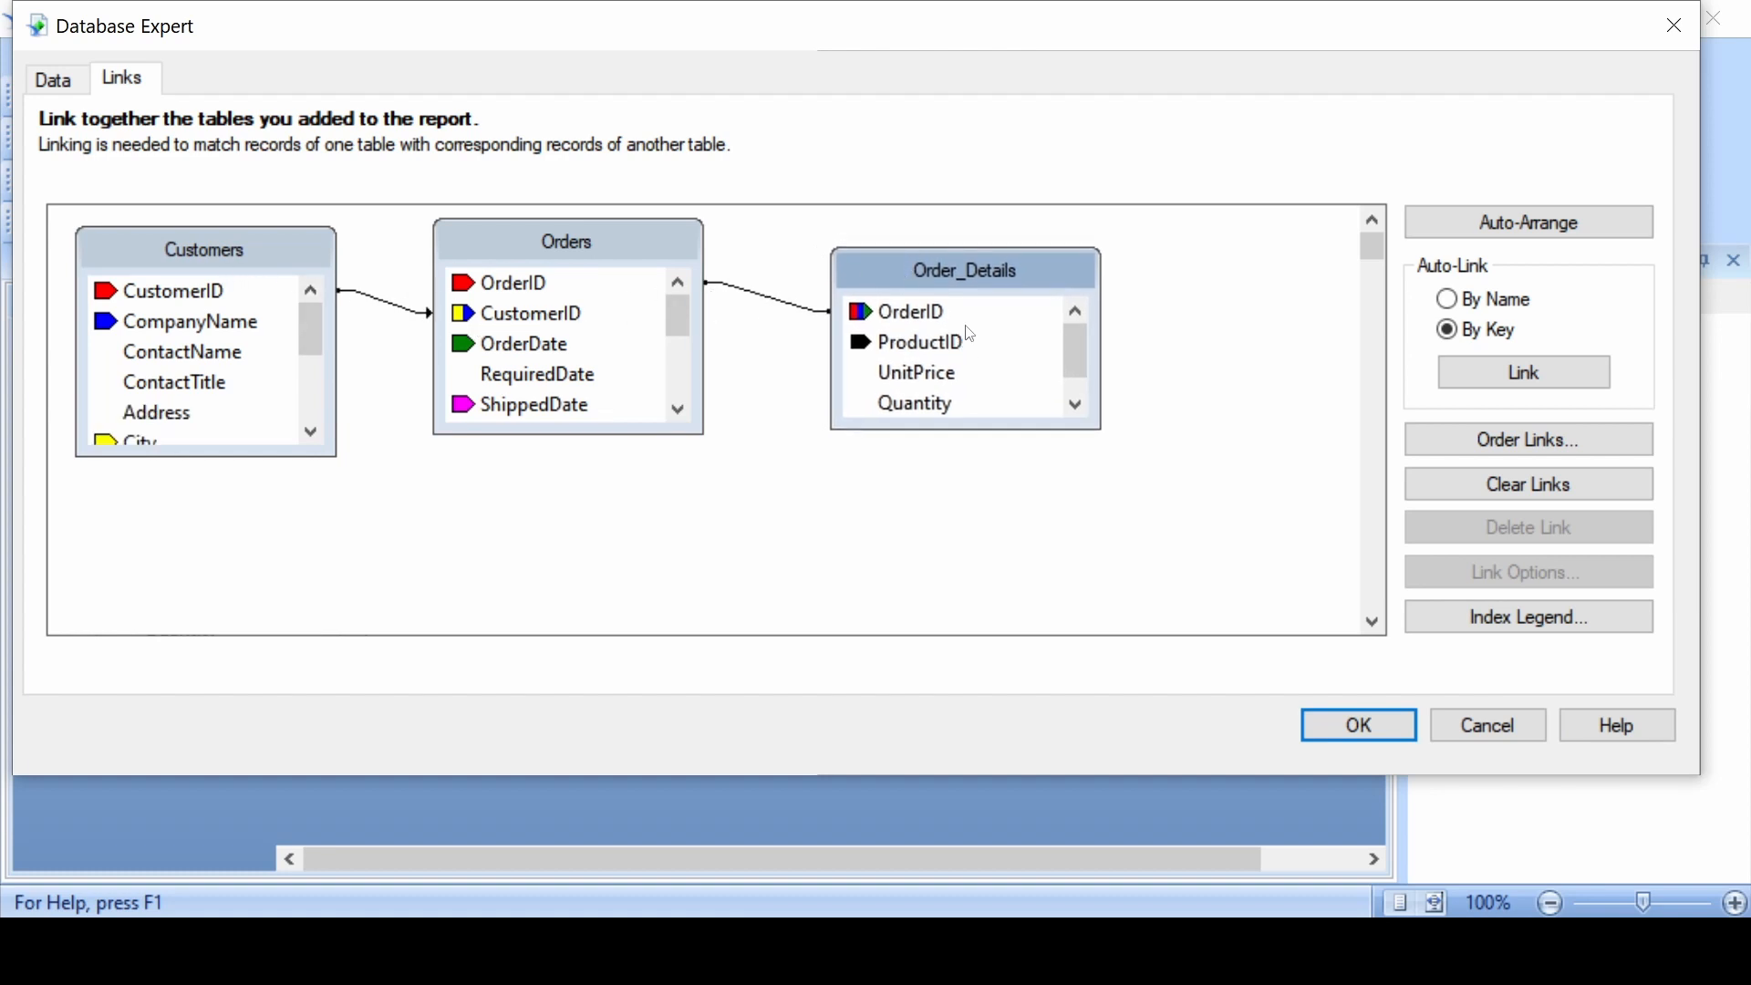
drag(953, 258, 186, 491)
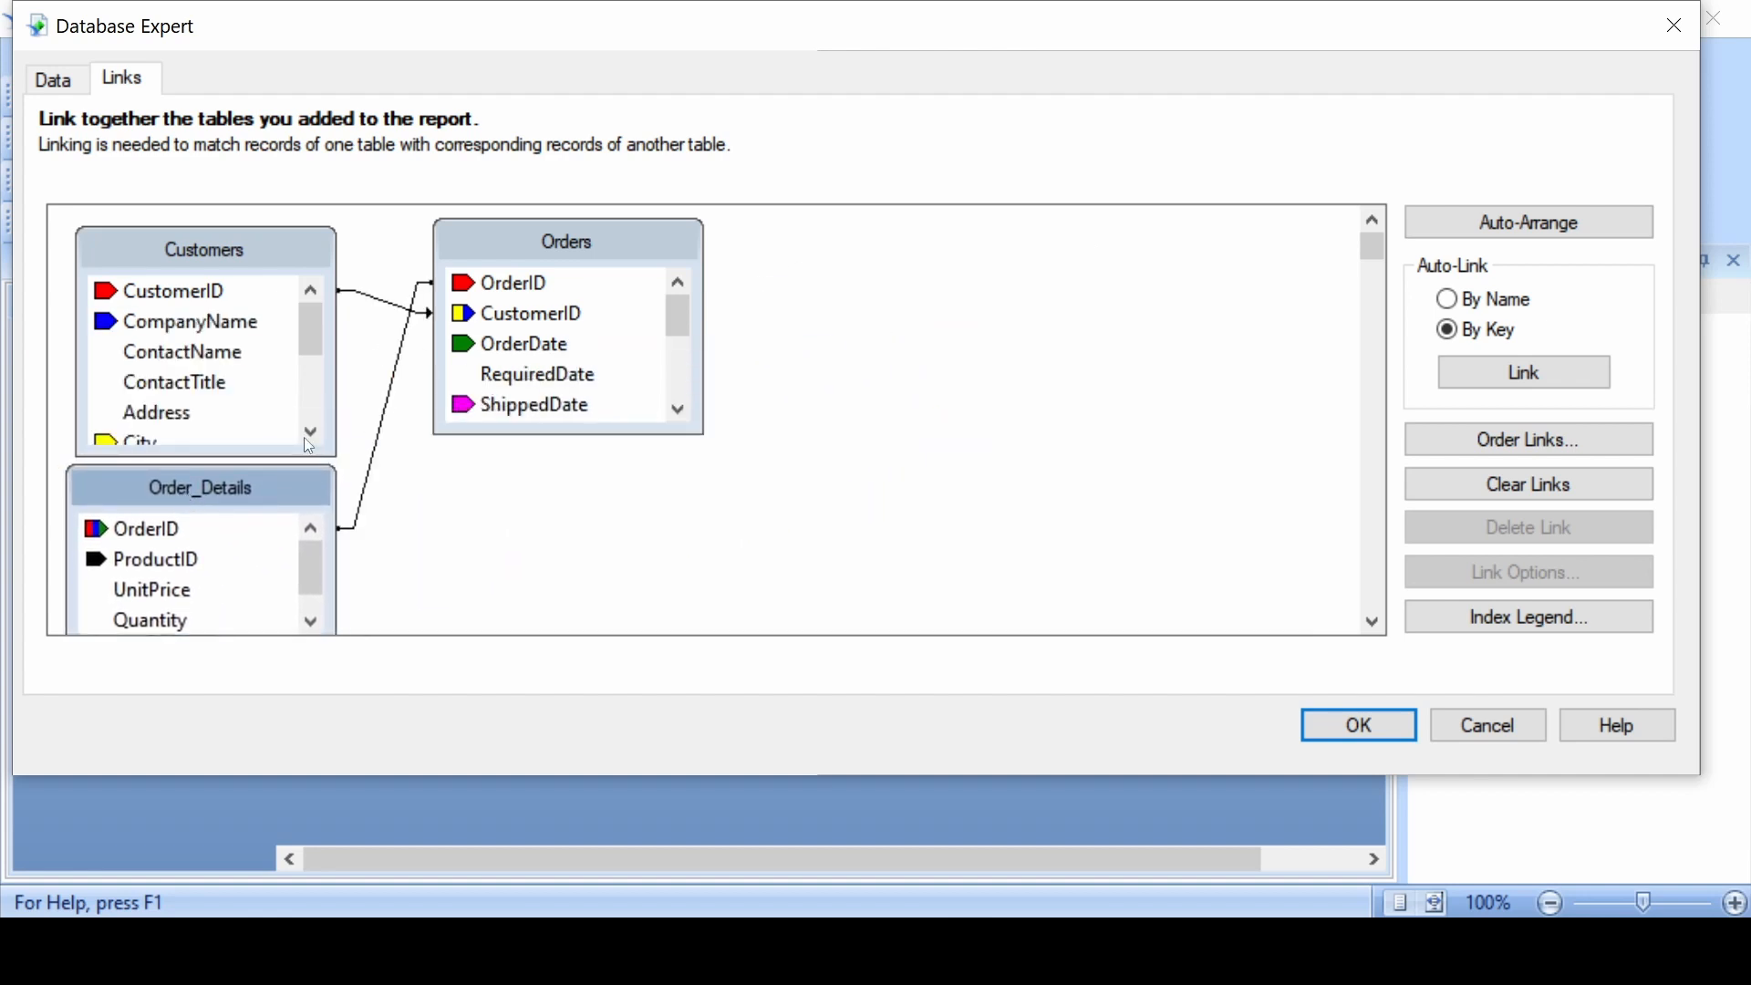
drag(216, 490, 946, 262)
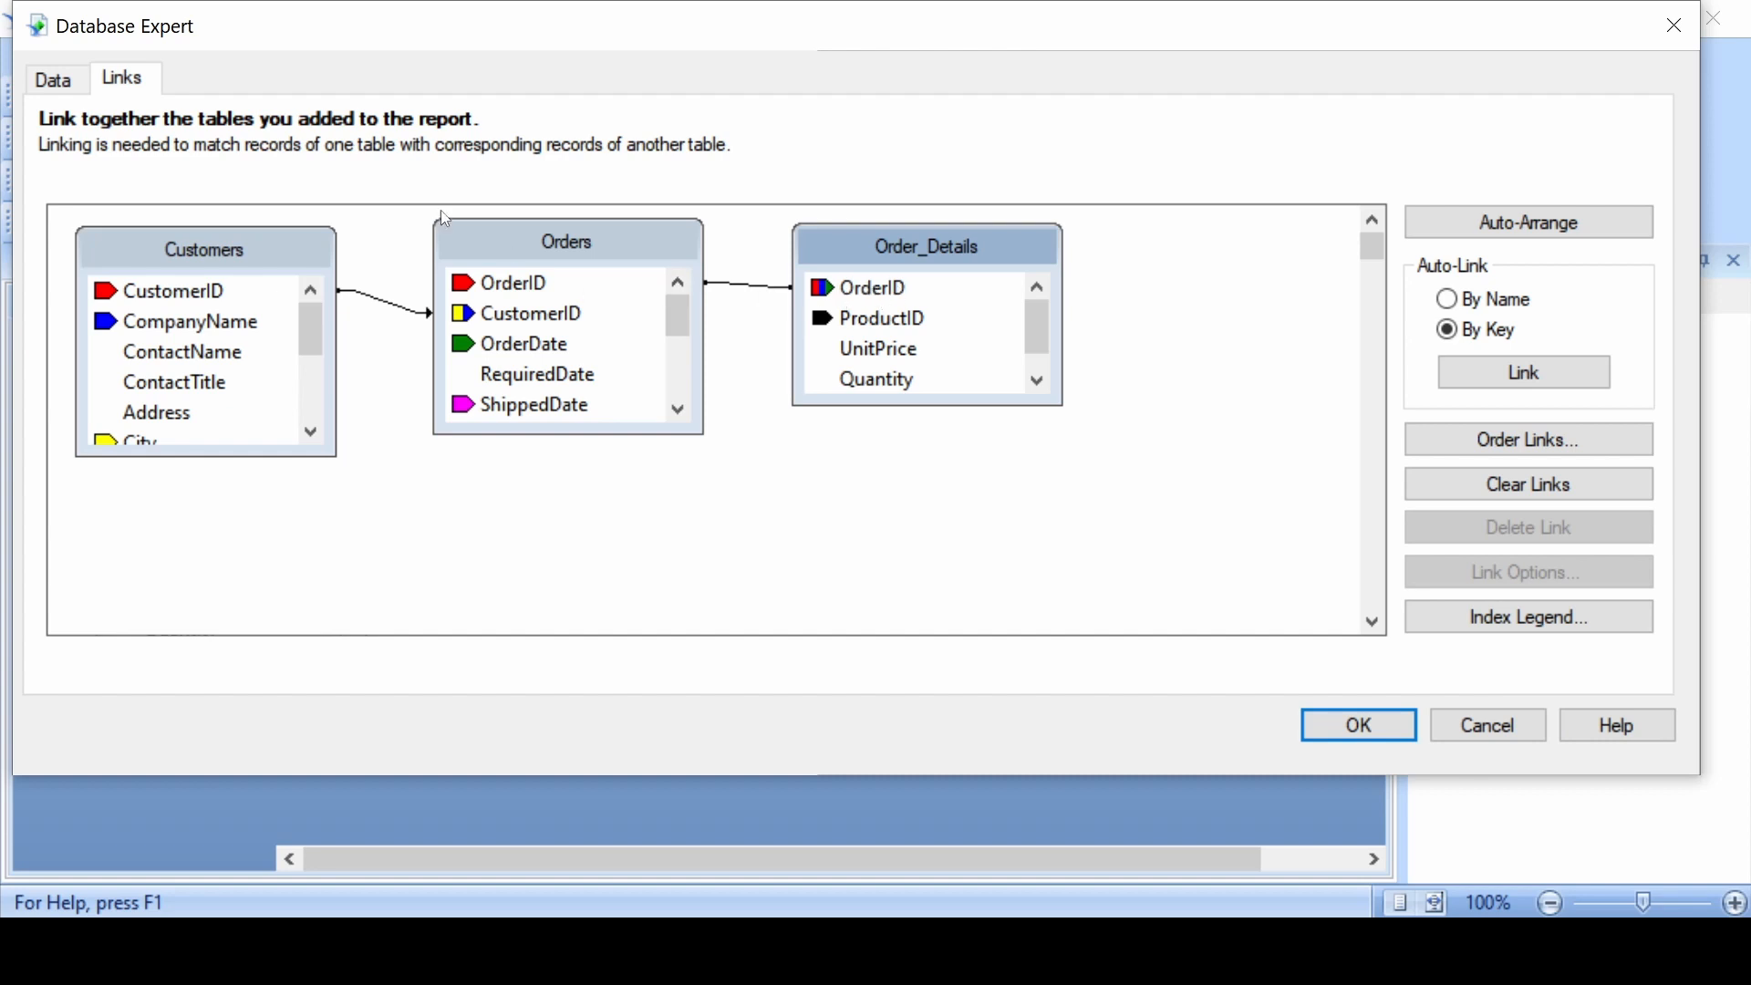
Add the USA Customer Orders view to the selected tables and smart link it using field names
click(84, 89)
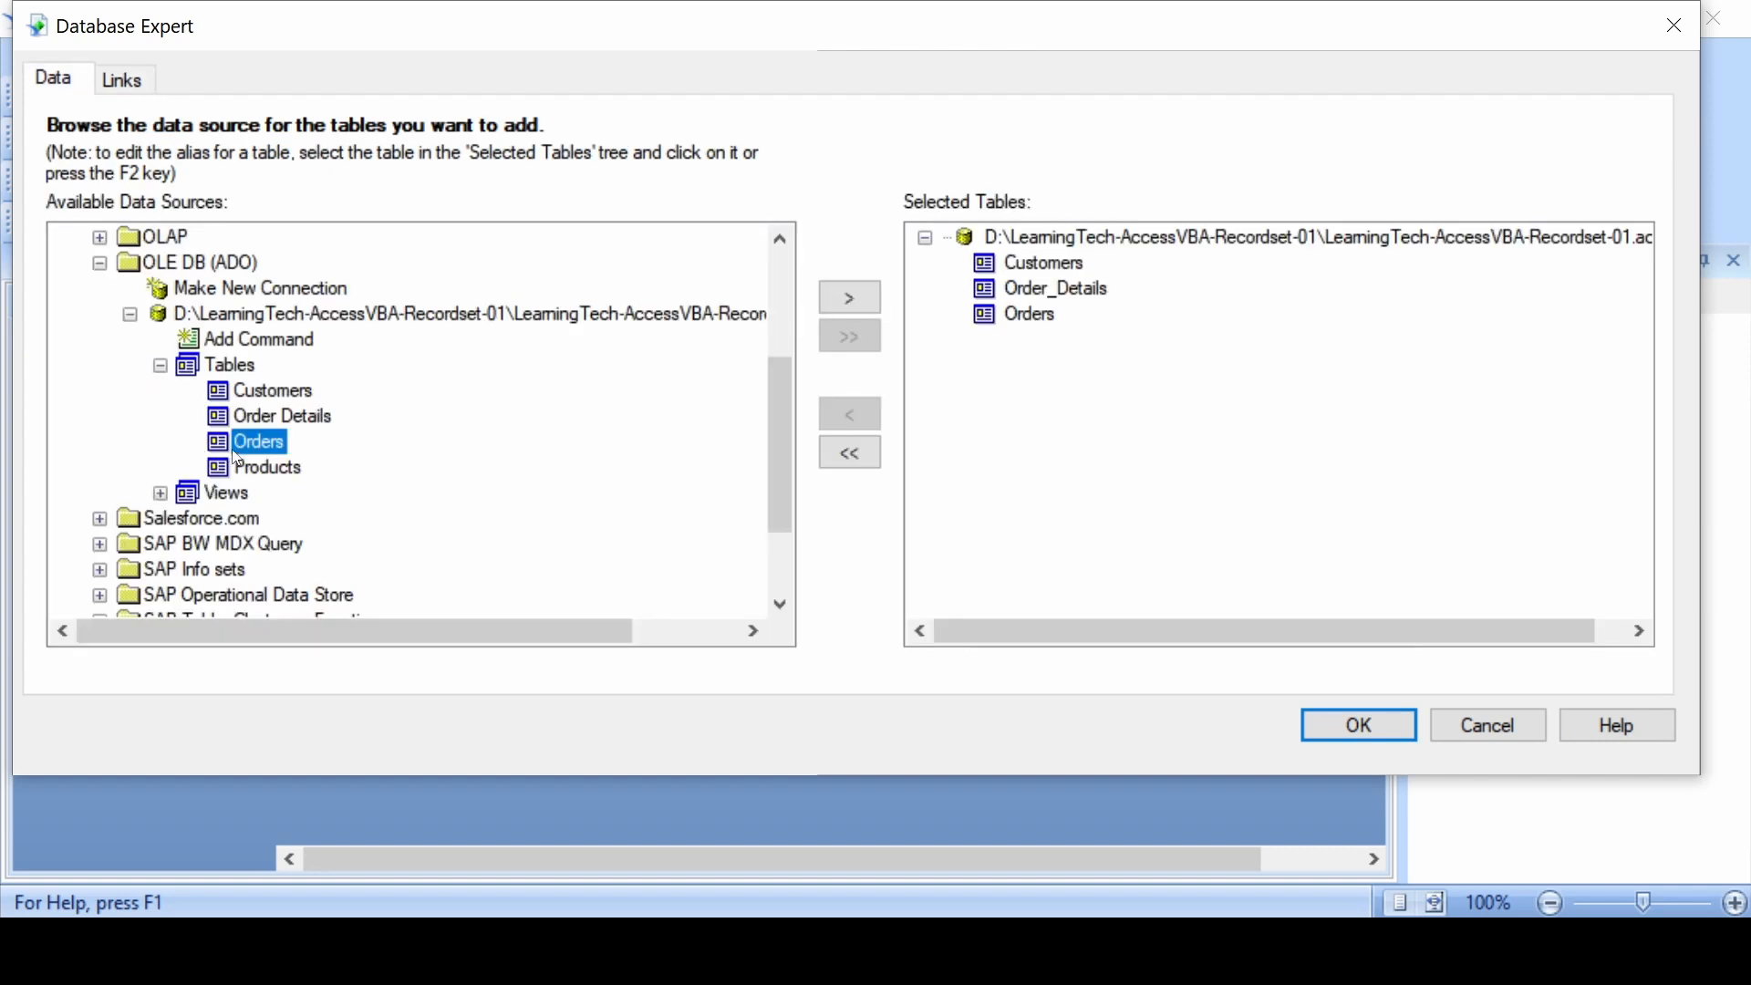
click(161, 493)
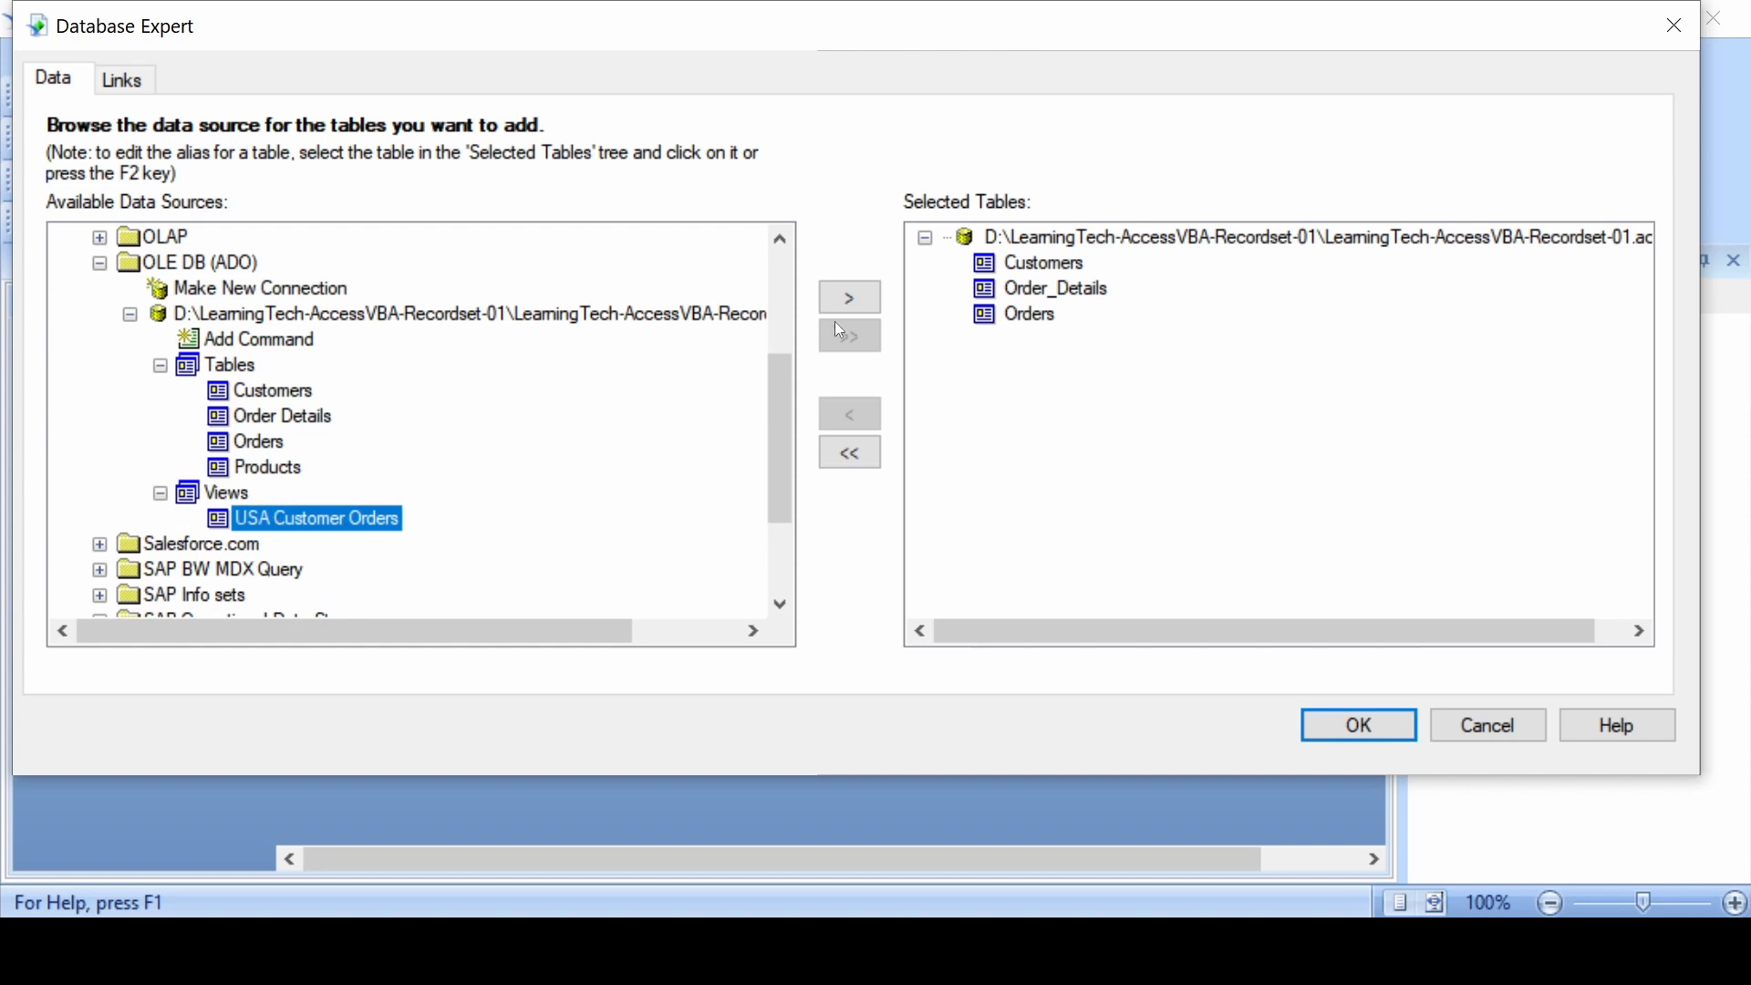
click(851, 296)
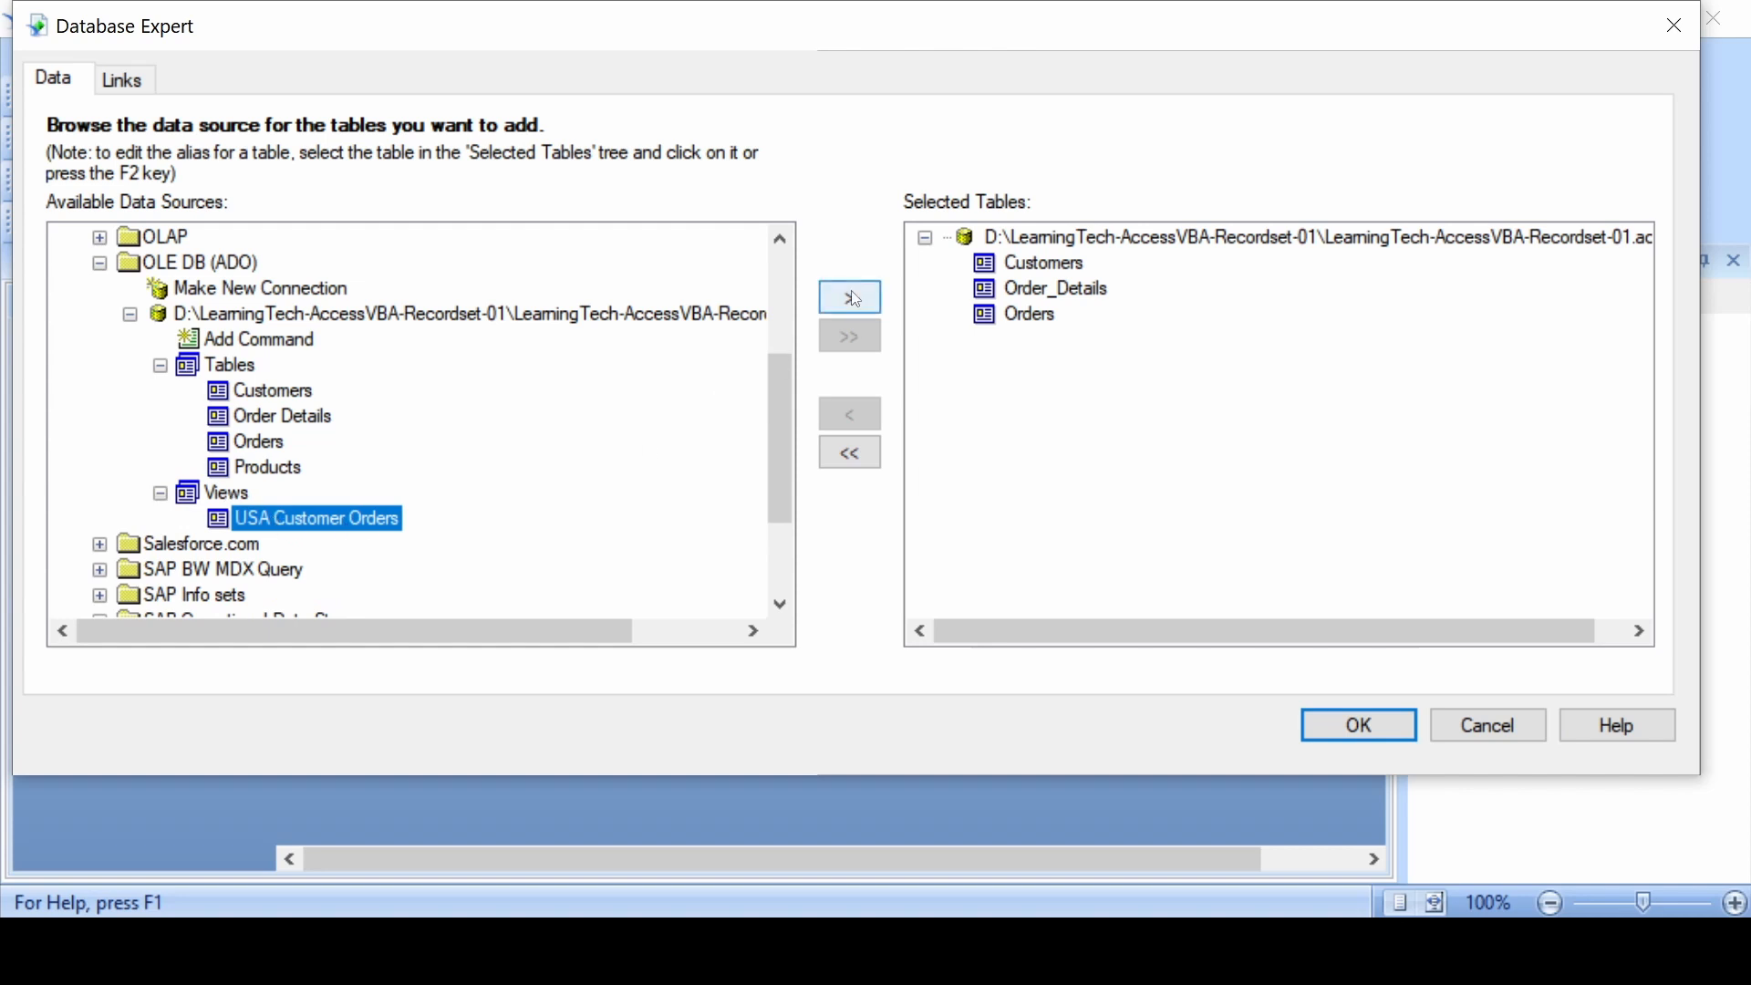
click(146, 92)
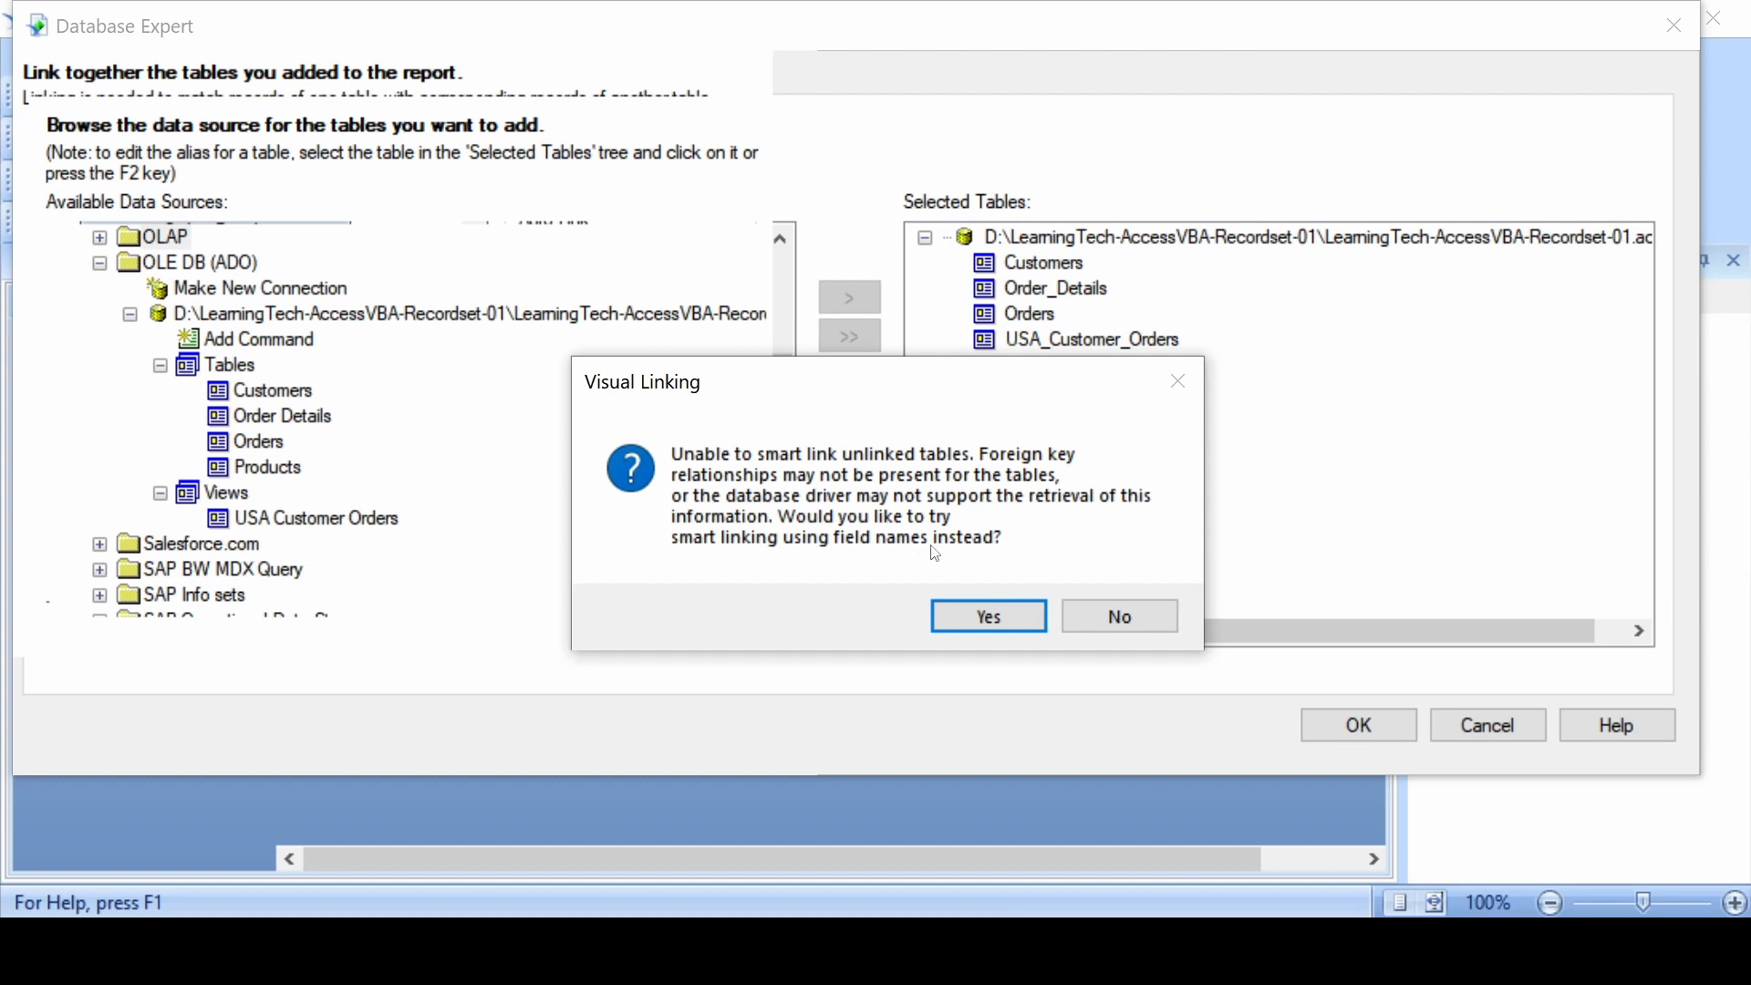
click(967, 612)
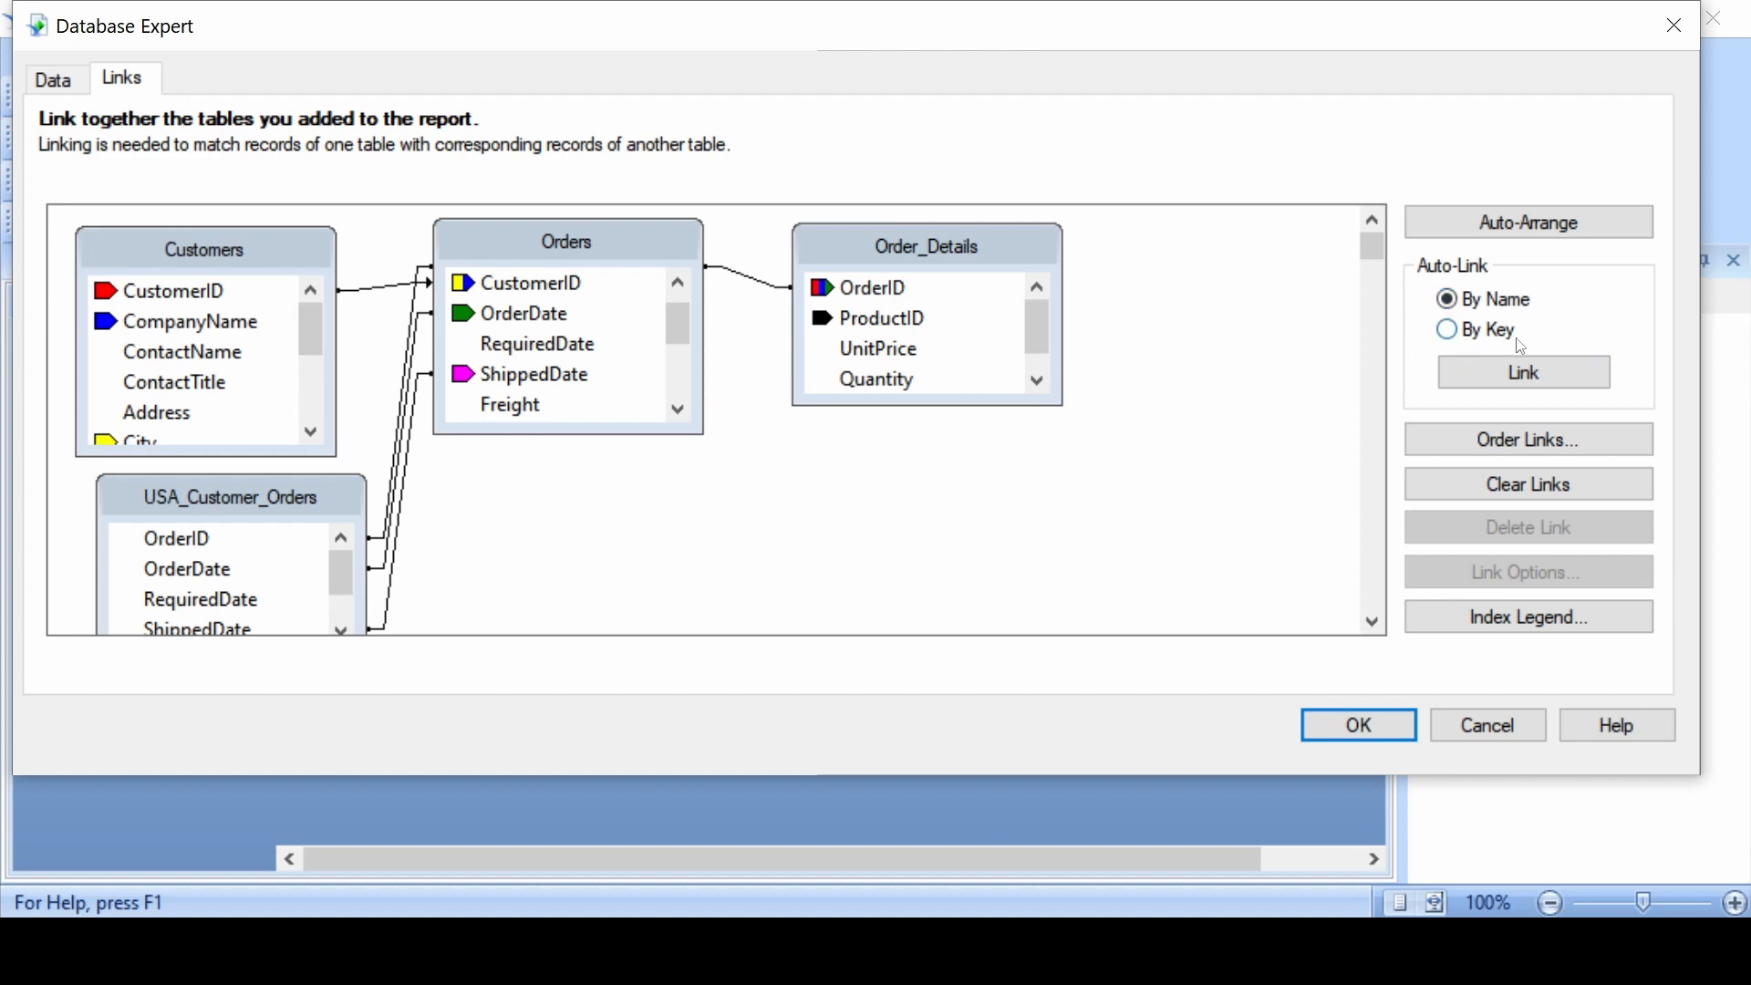
drag(246, 497, 233, 484)
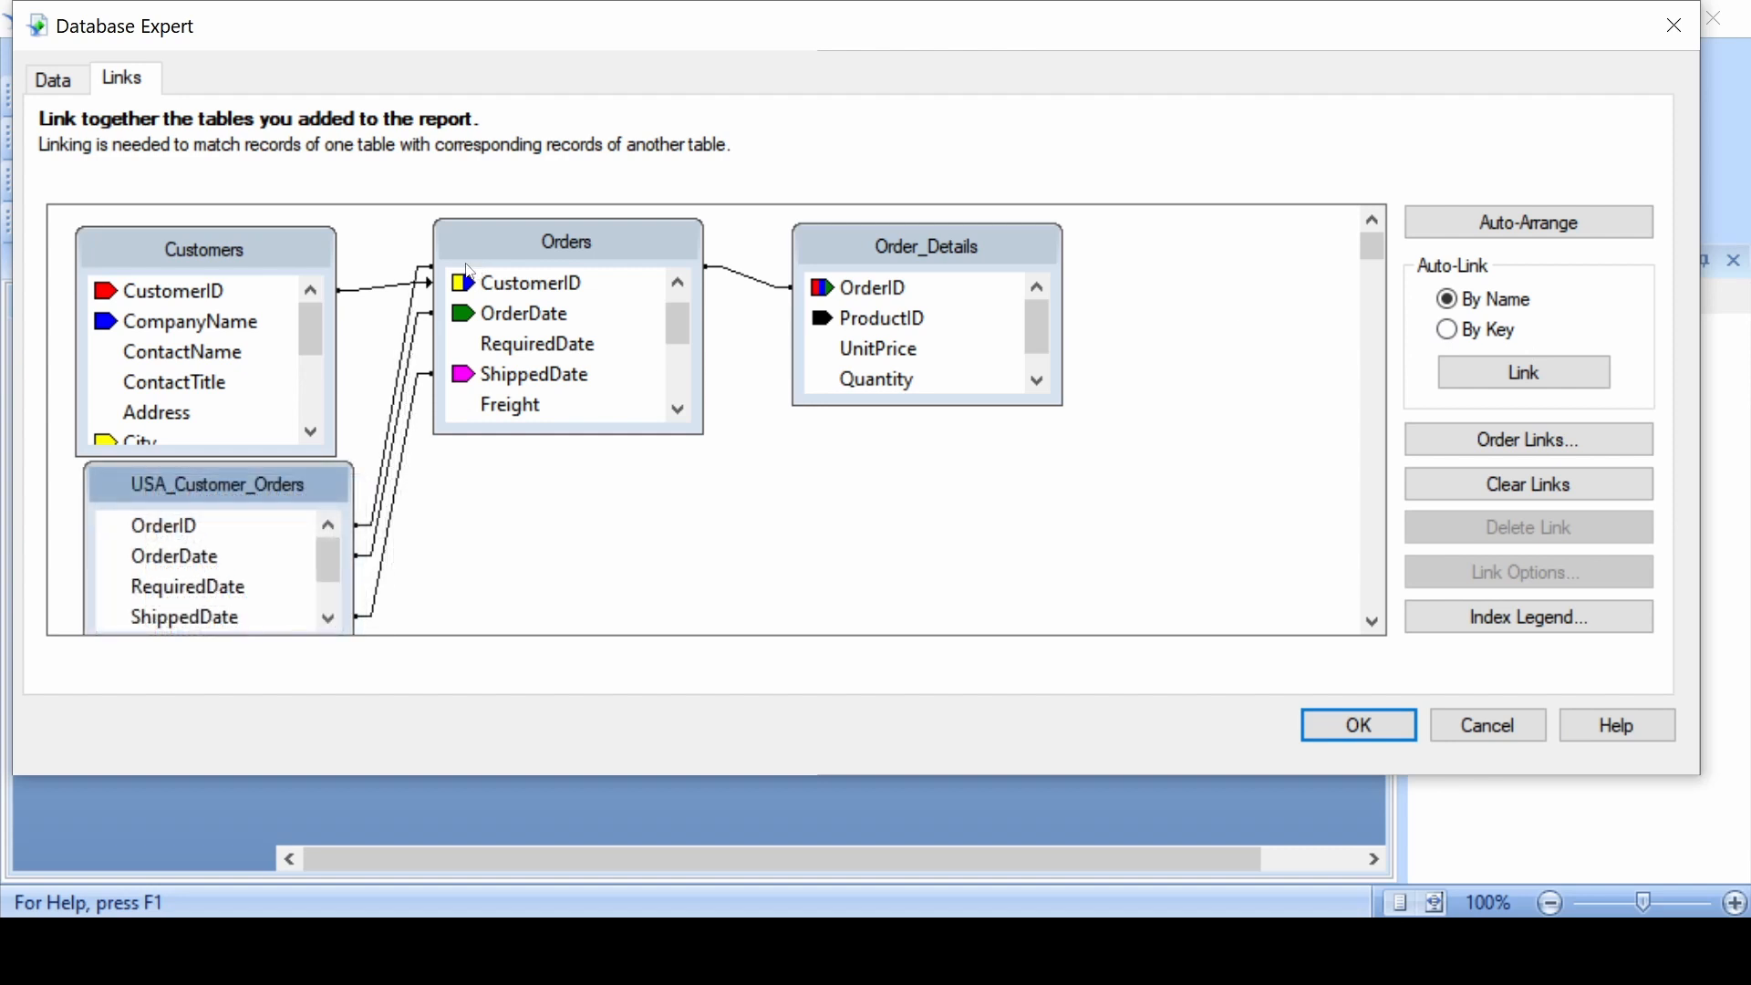
Remove USA_Customer_Orders from the selected tables and apply the remaining table links to the report
click(55, 78)
click(1151, 349)
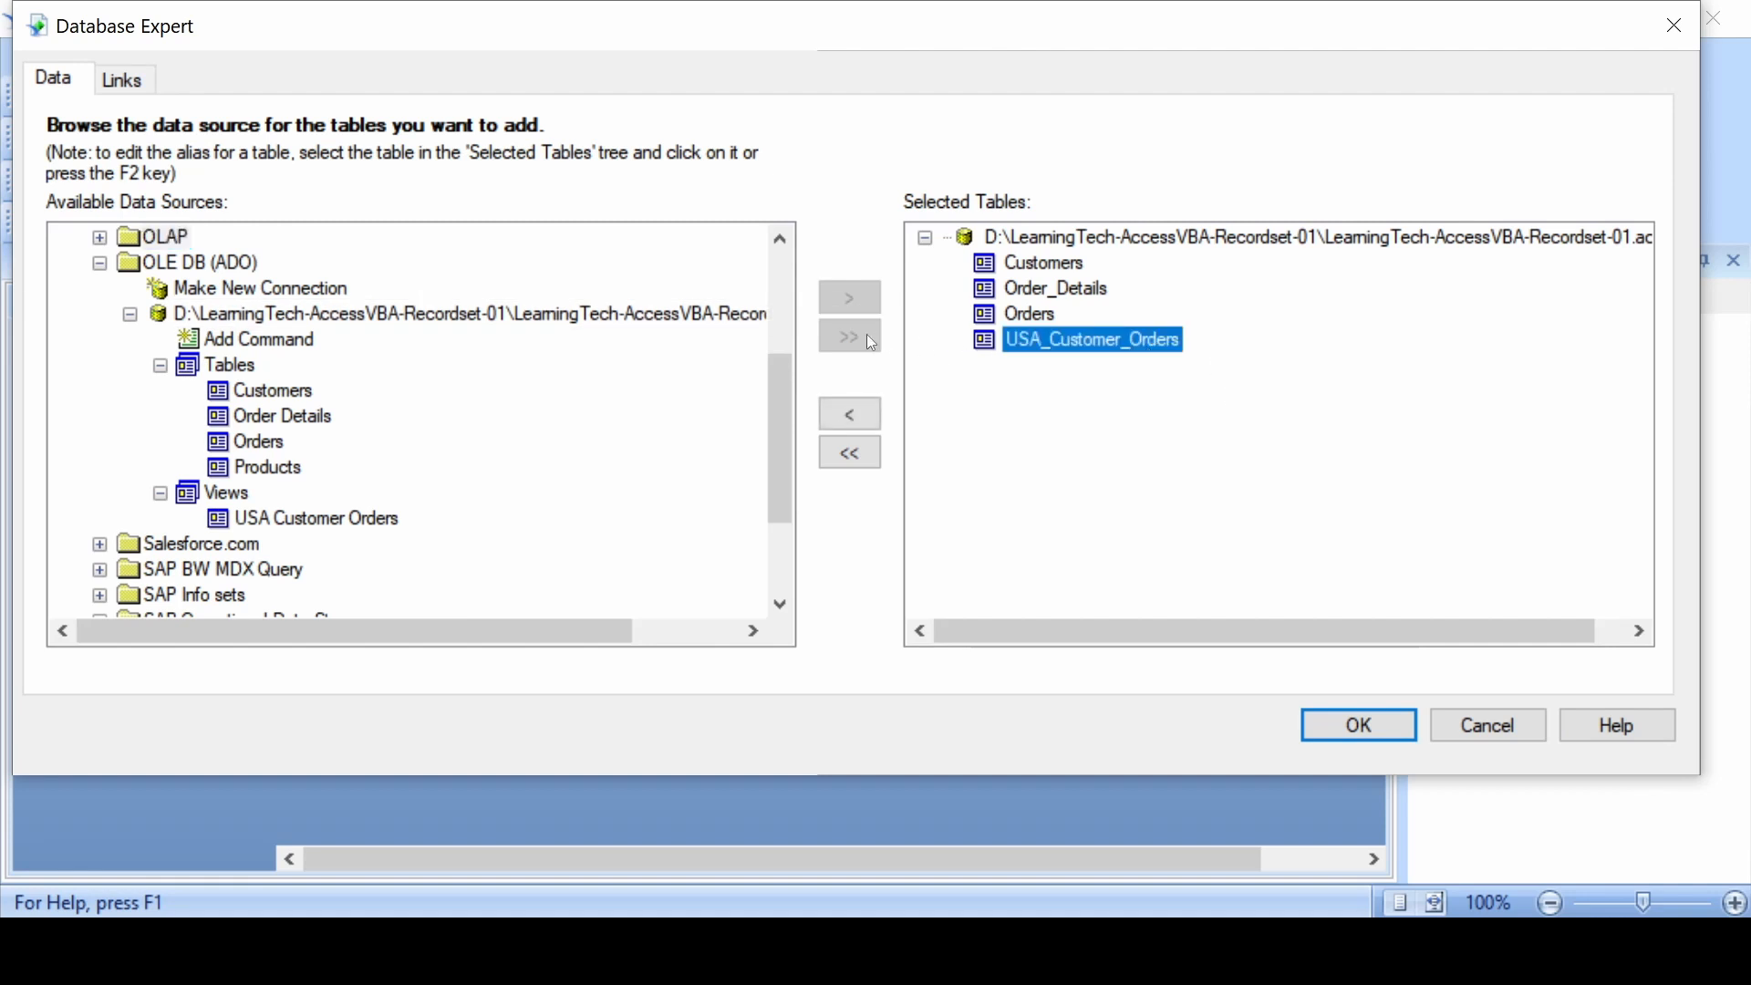
click(853, 417)
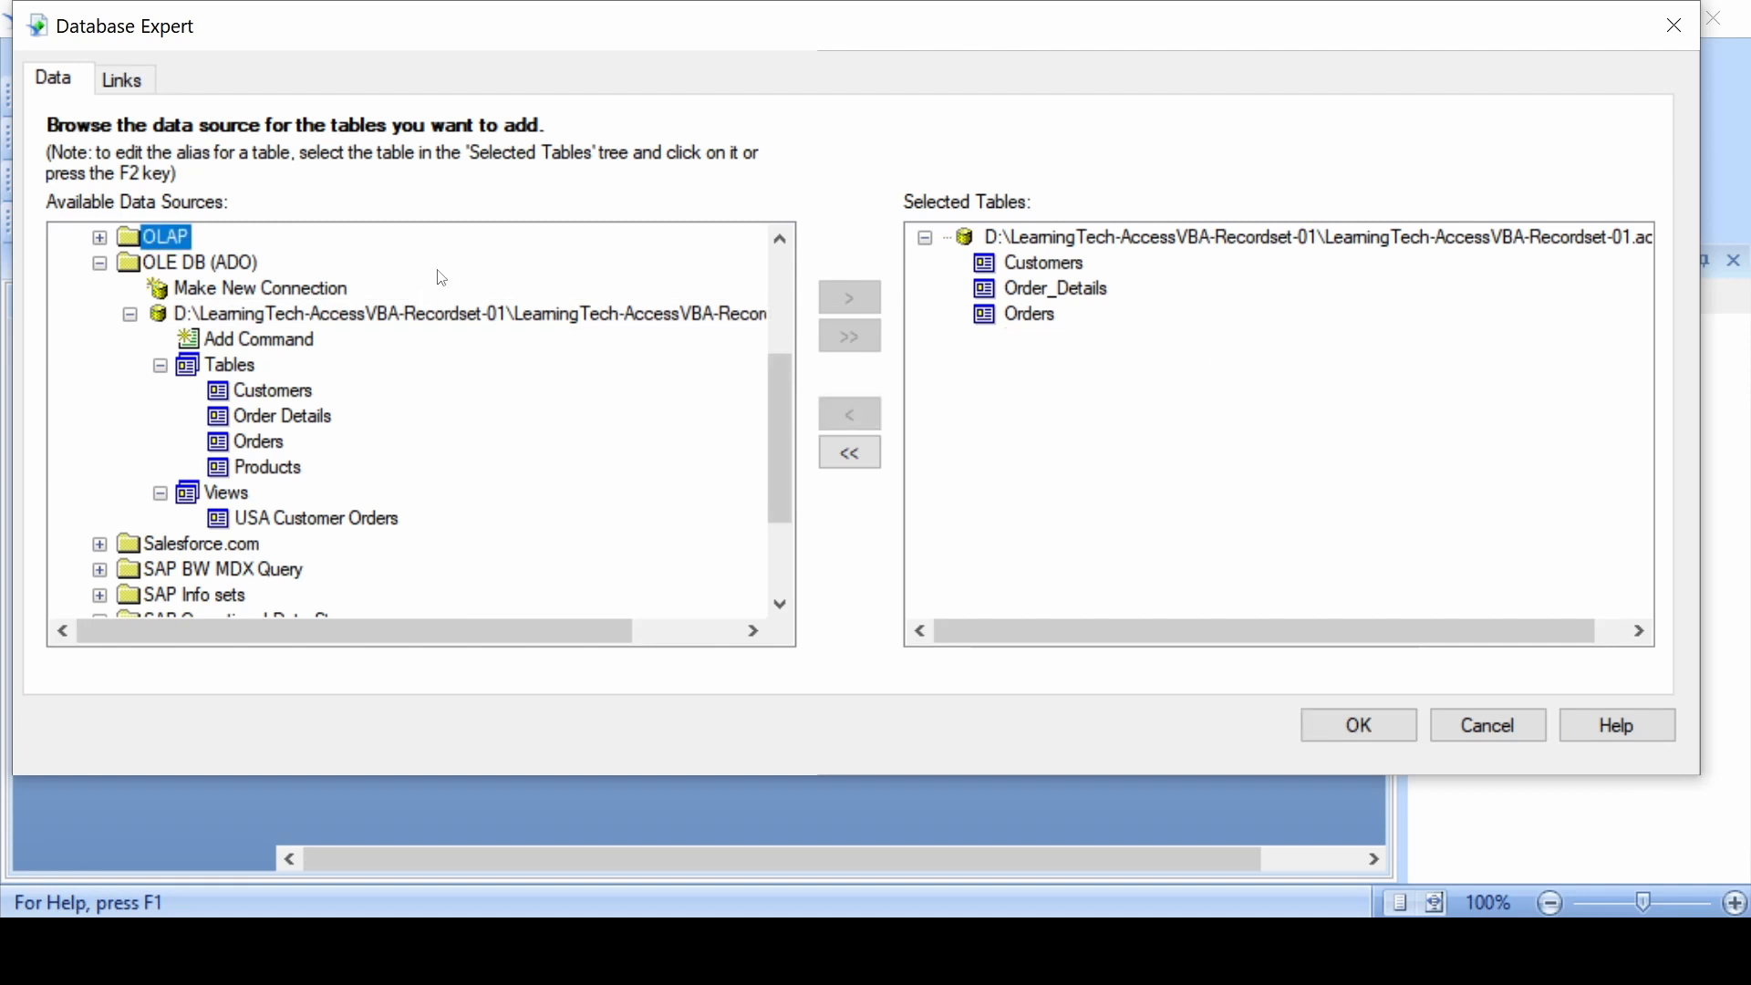
click(123, 80)
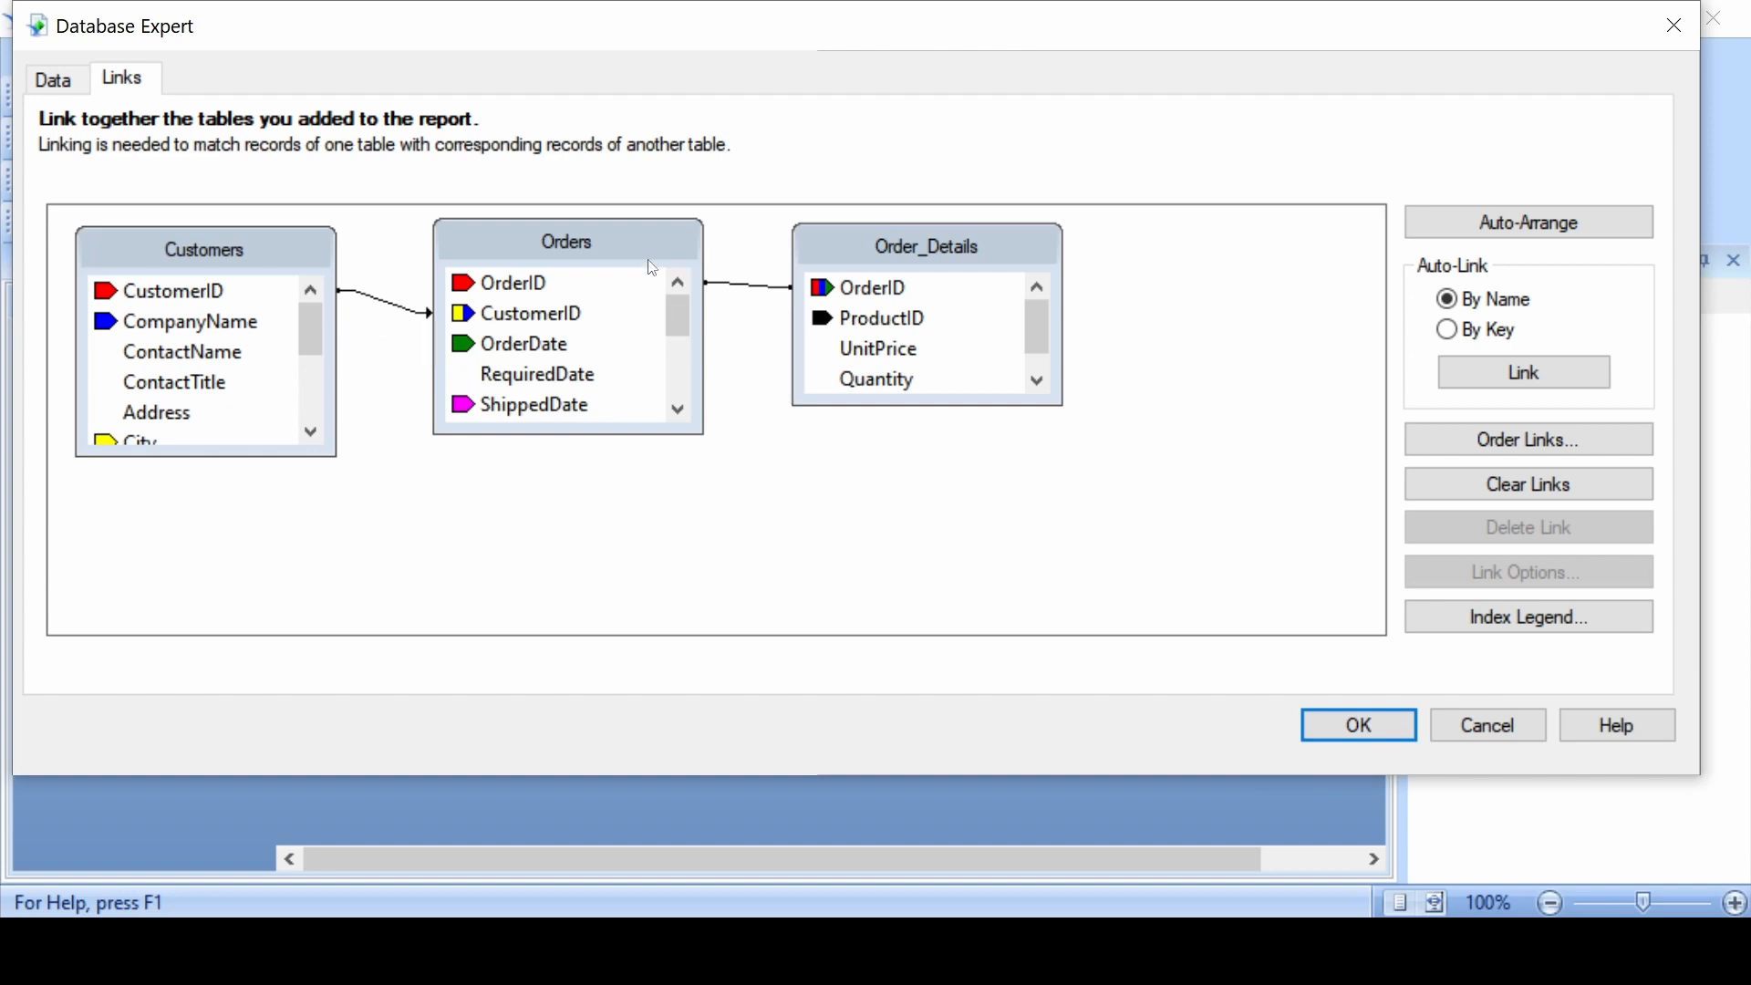
click(1395, 732)
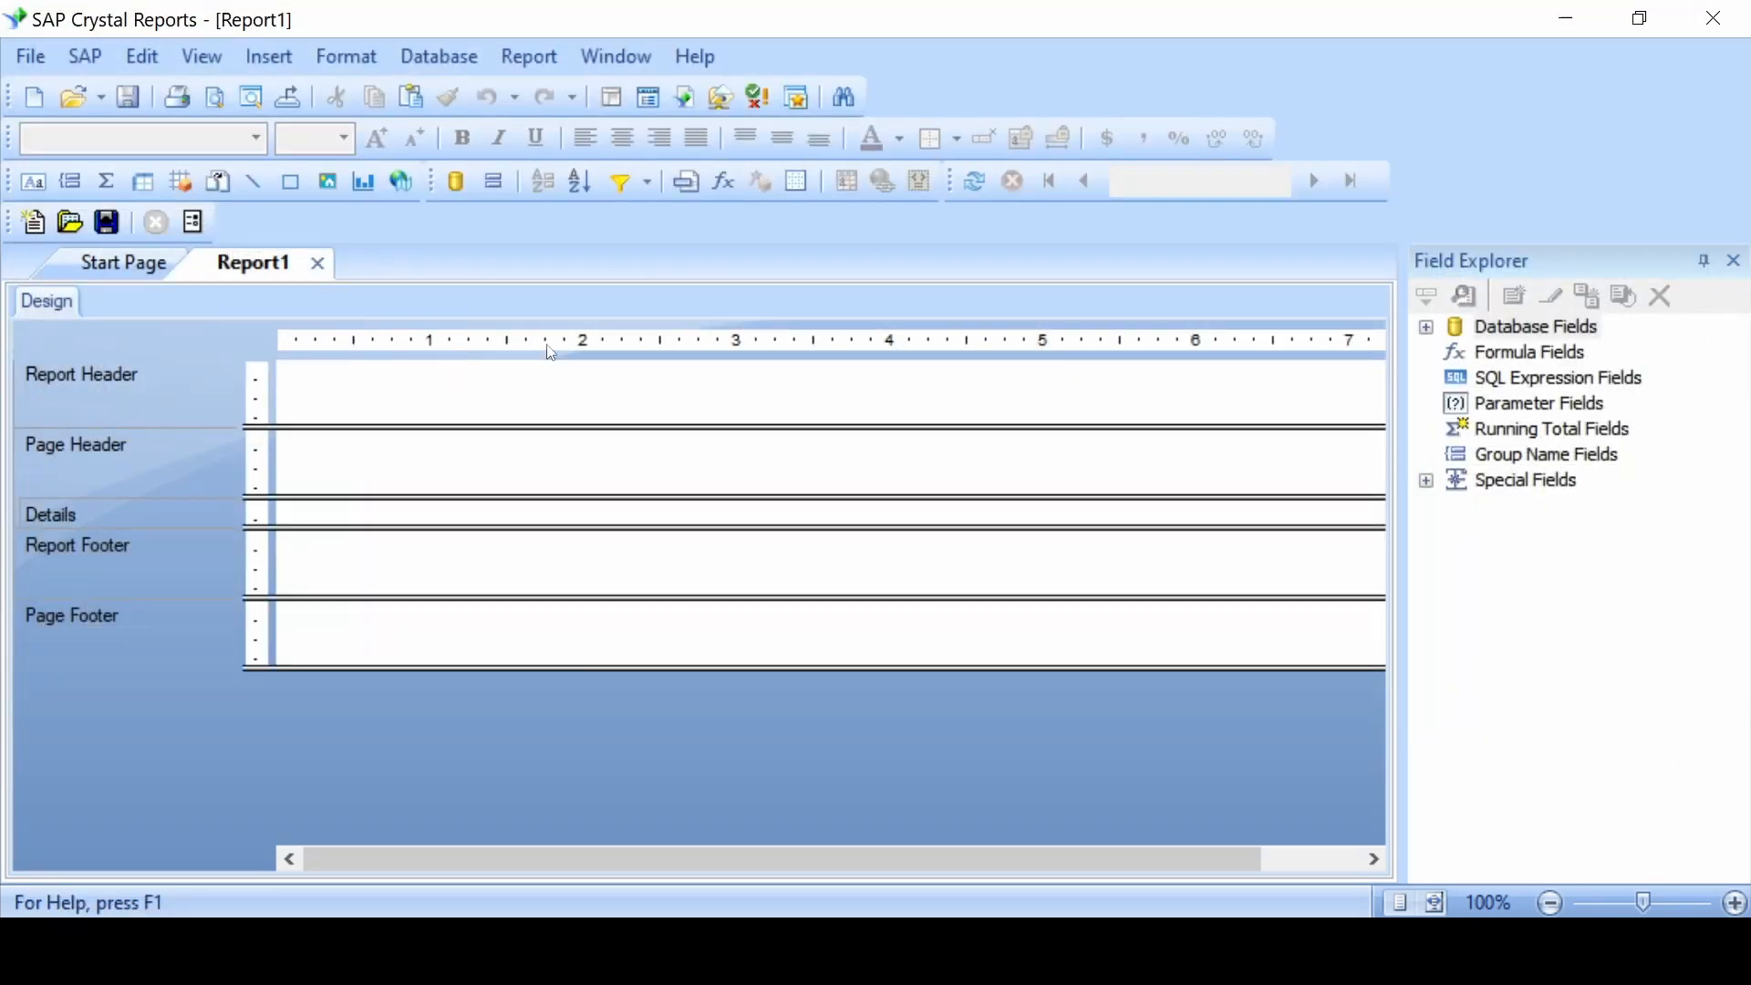
Reopen the Database Expert and clear all links between the Customers, Orders and Order_Details tables
click(456, 183)
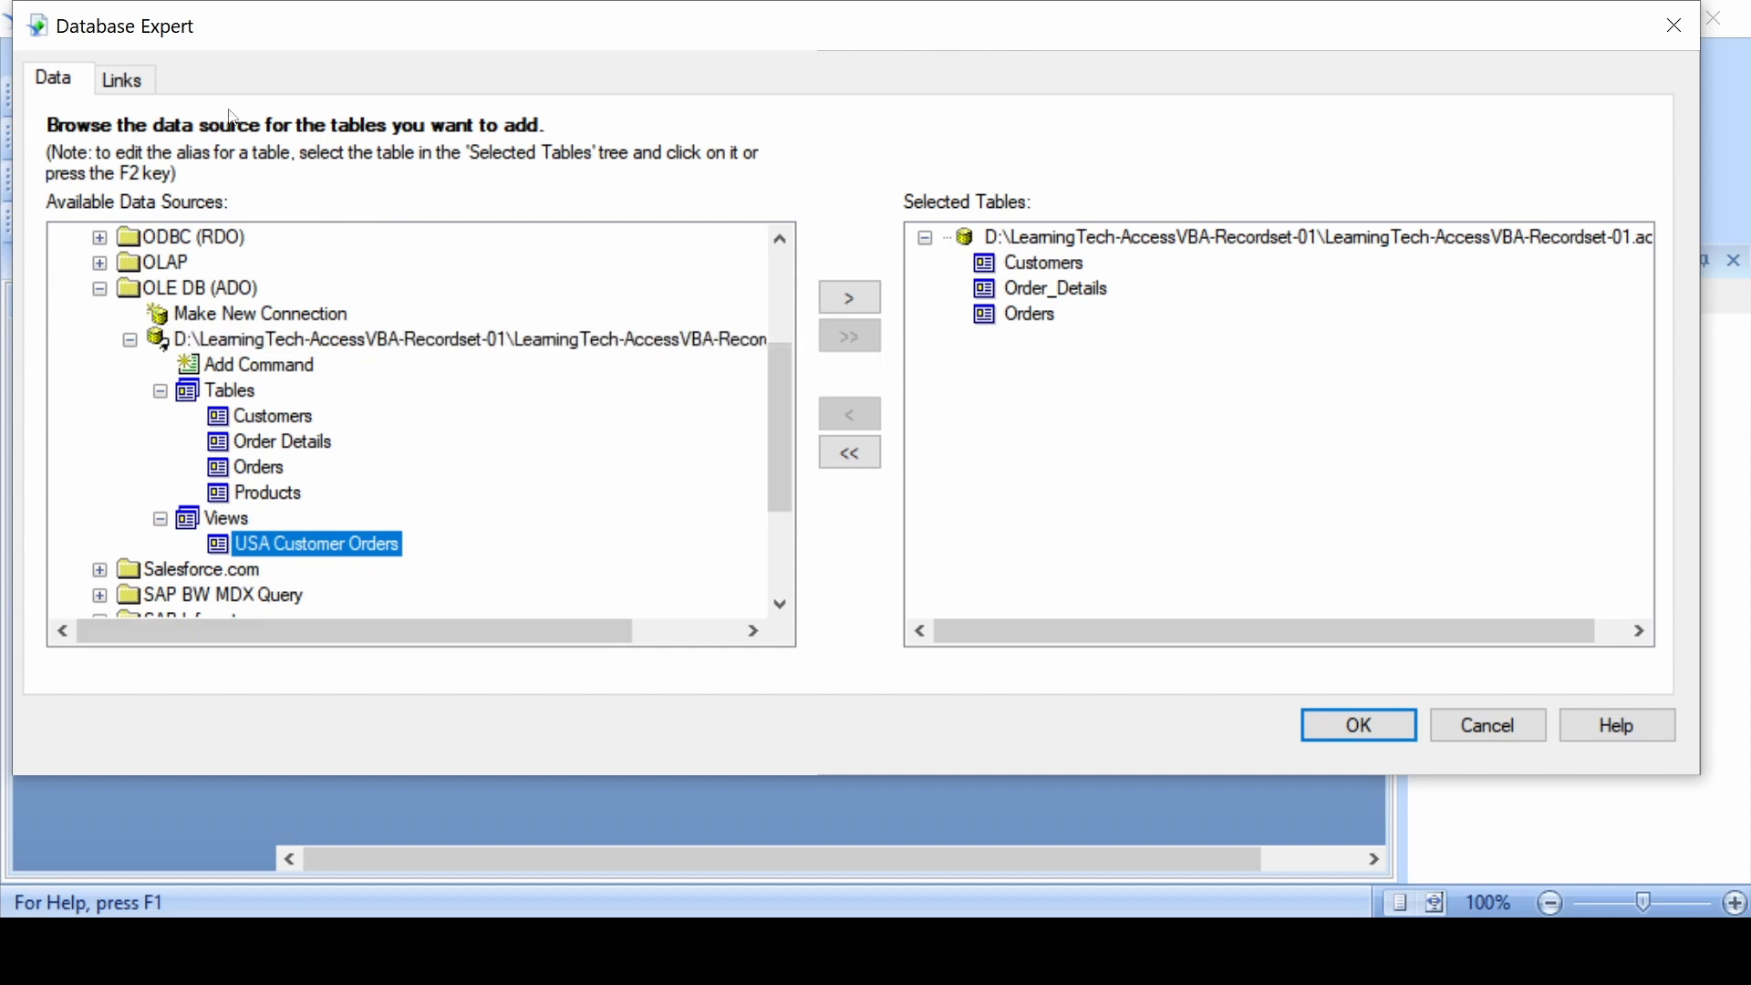
click(139, 87)
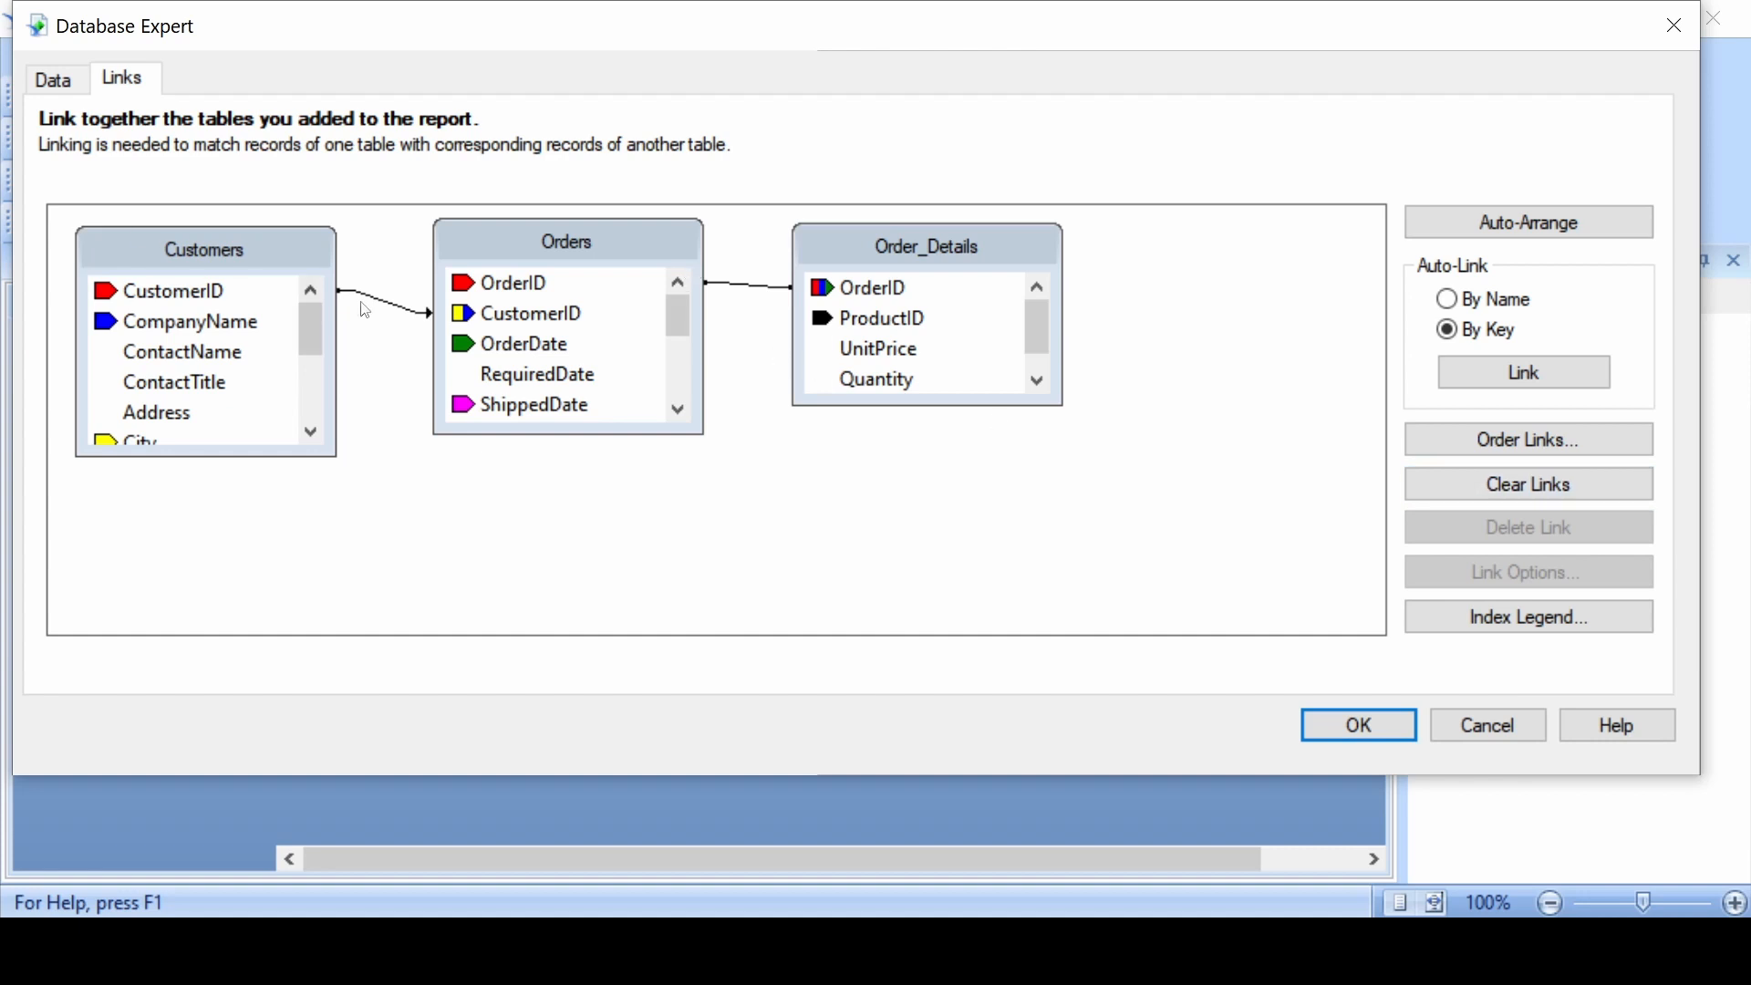
click(1570, 495)
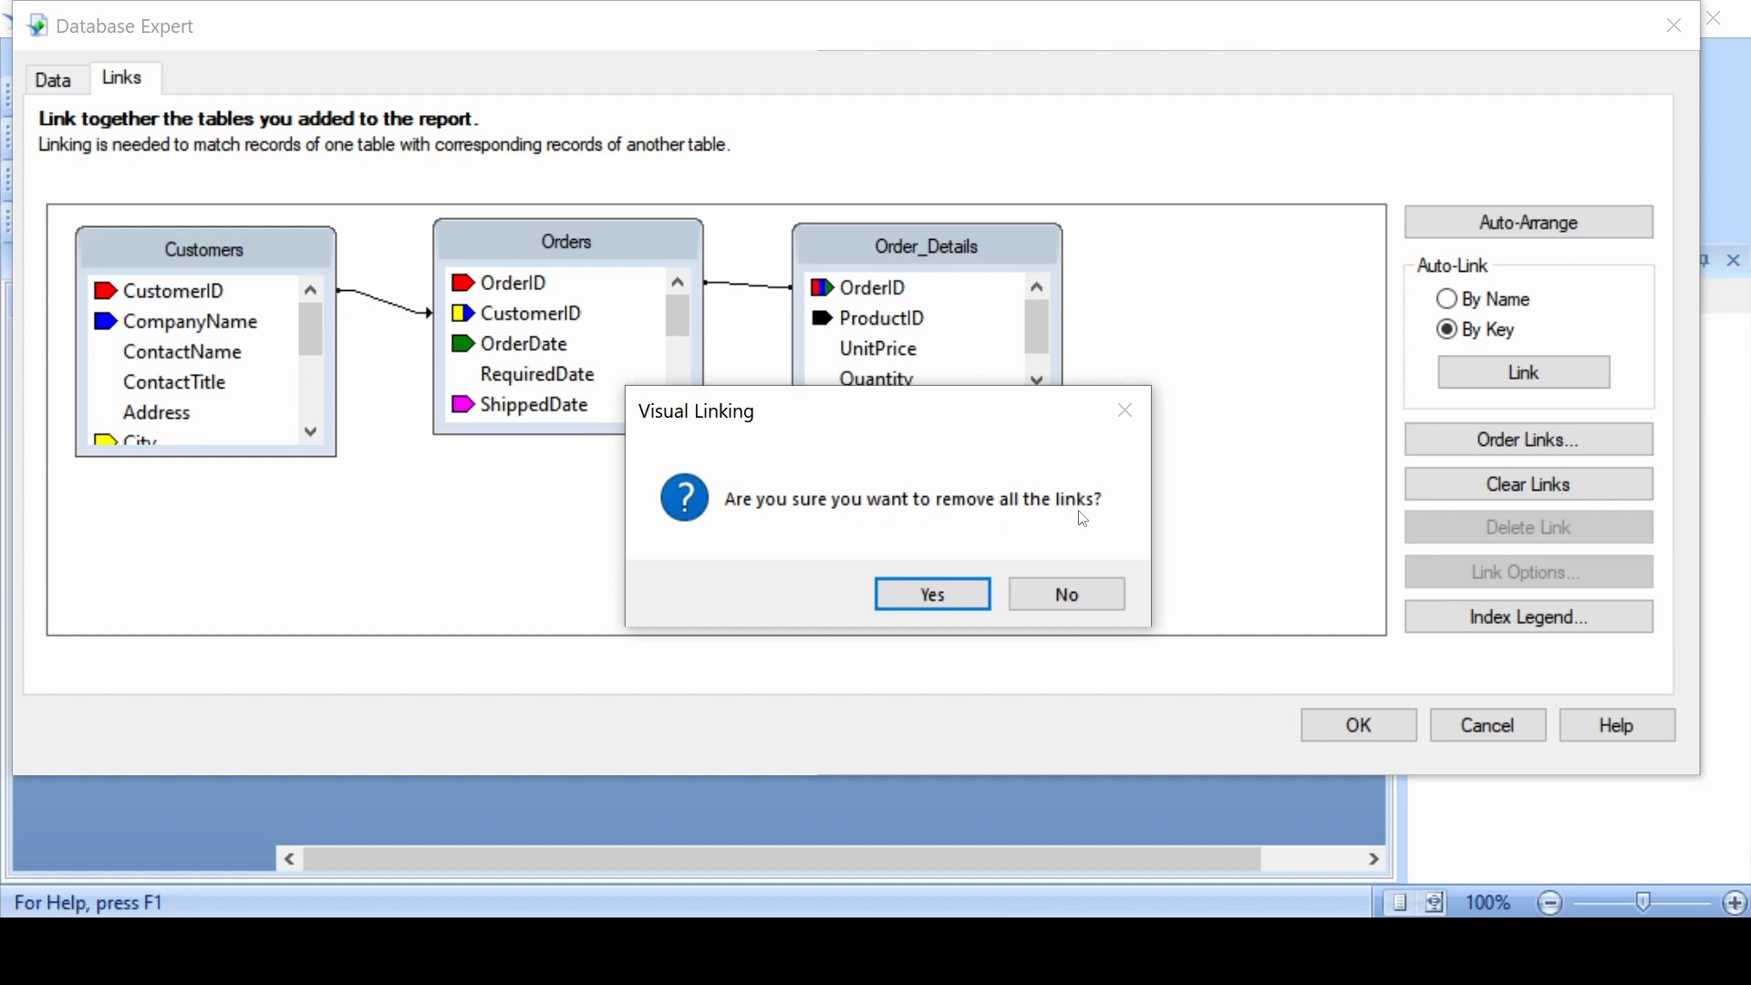
click(932, 593)
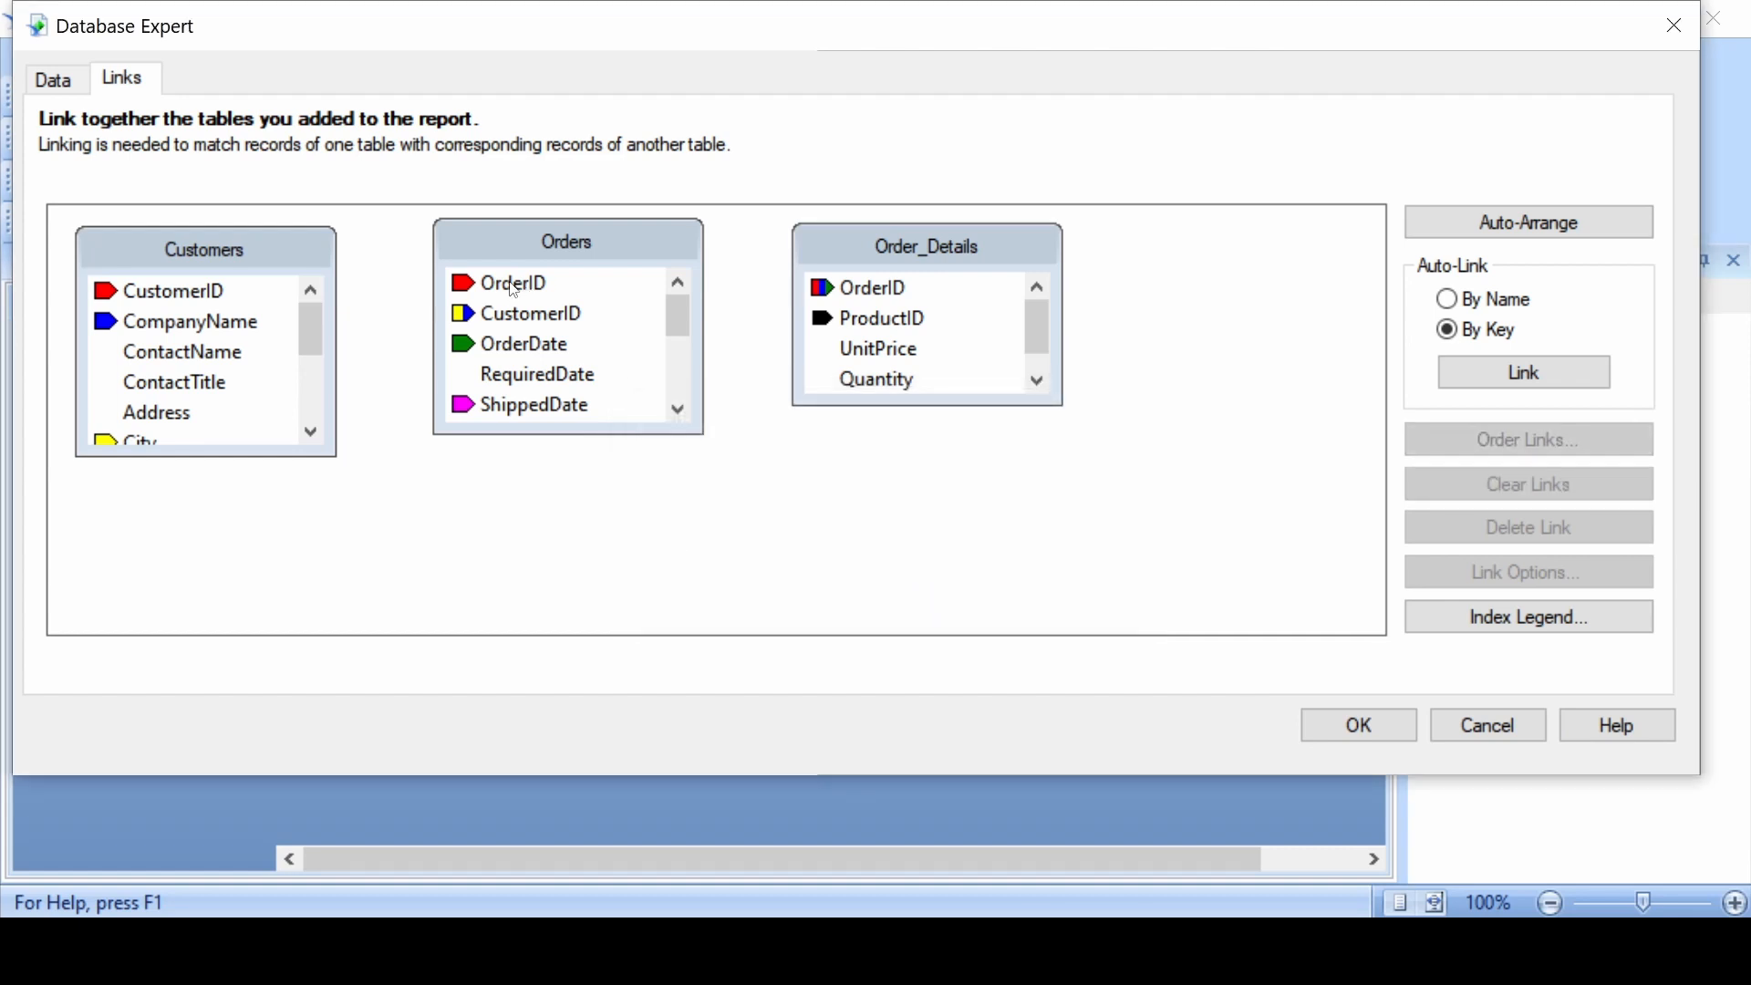
Manually link Orders to Order_Details on OrderID and Customers to Orders on CustomerID
drag(514, 290, 881, 299)
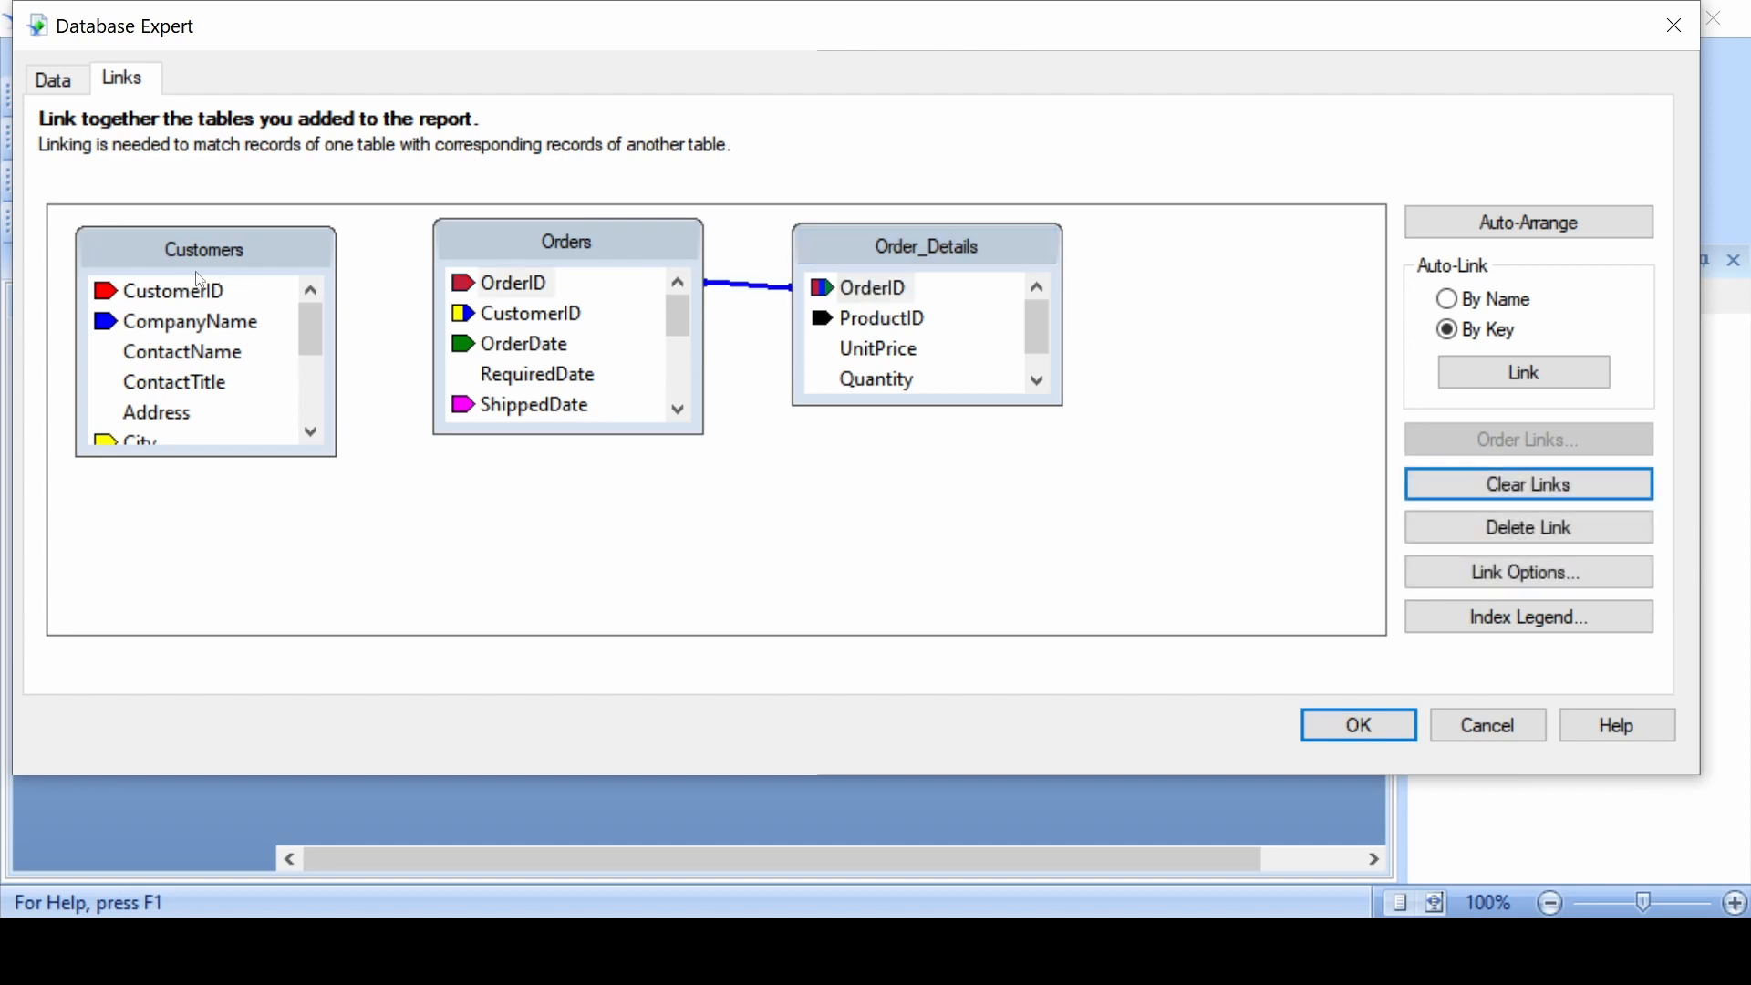
drag(187, 291, 469, 319)
click(356, 390)
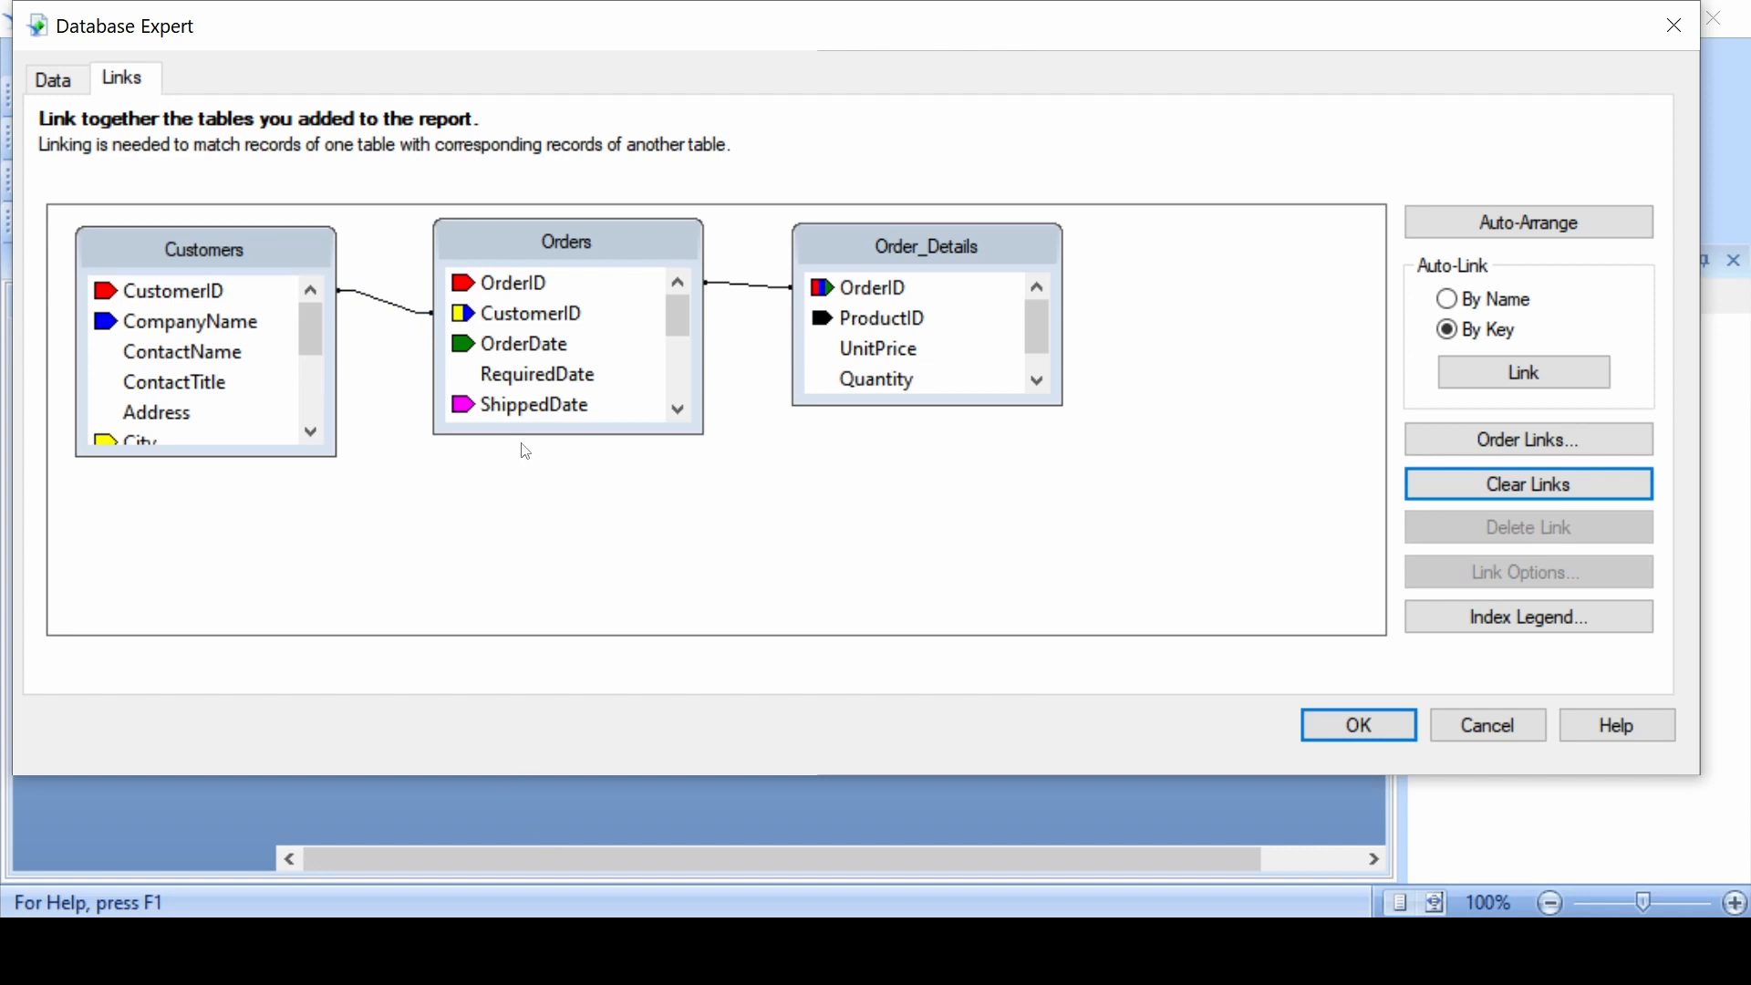
Check the link options of the Customers to Orders link and apply the table links to the report
right_click(399, 313)
click(441, 326)
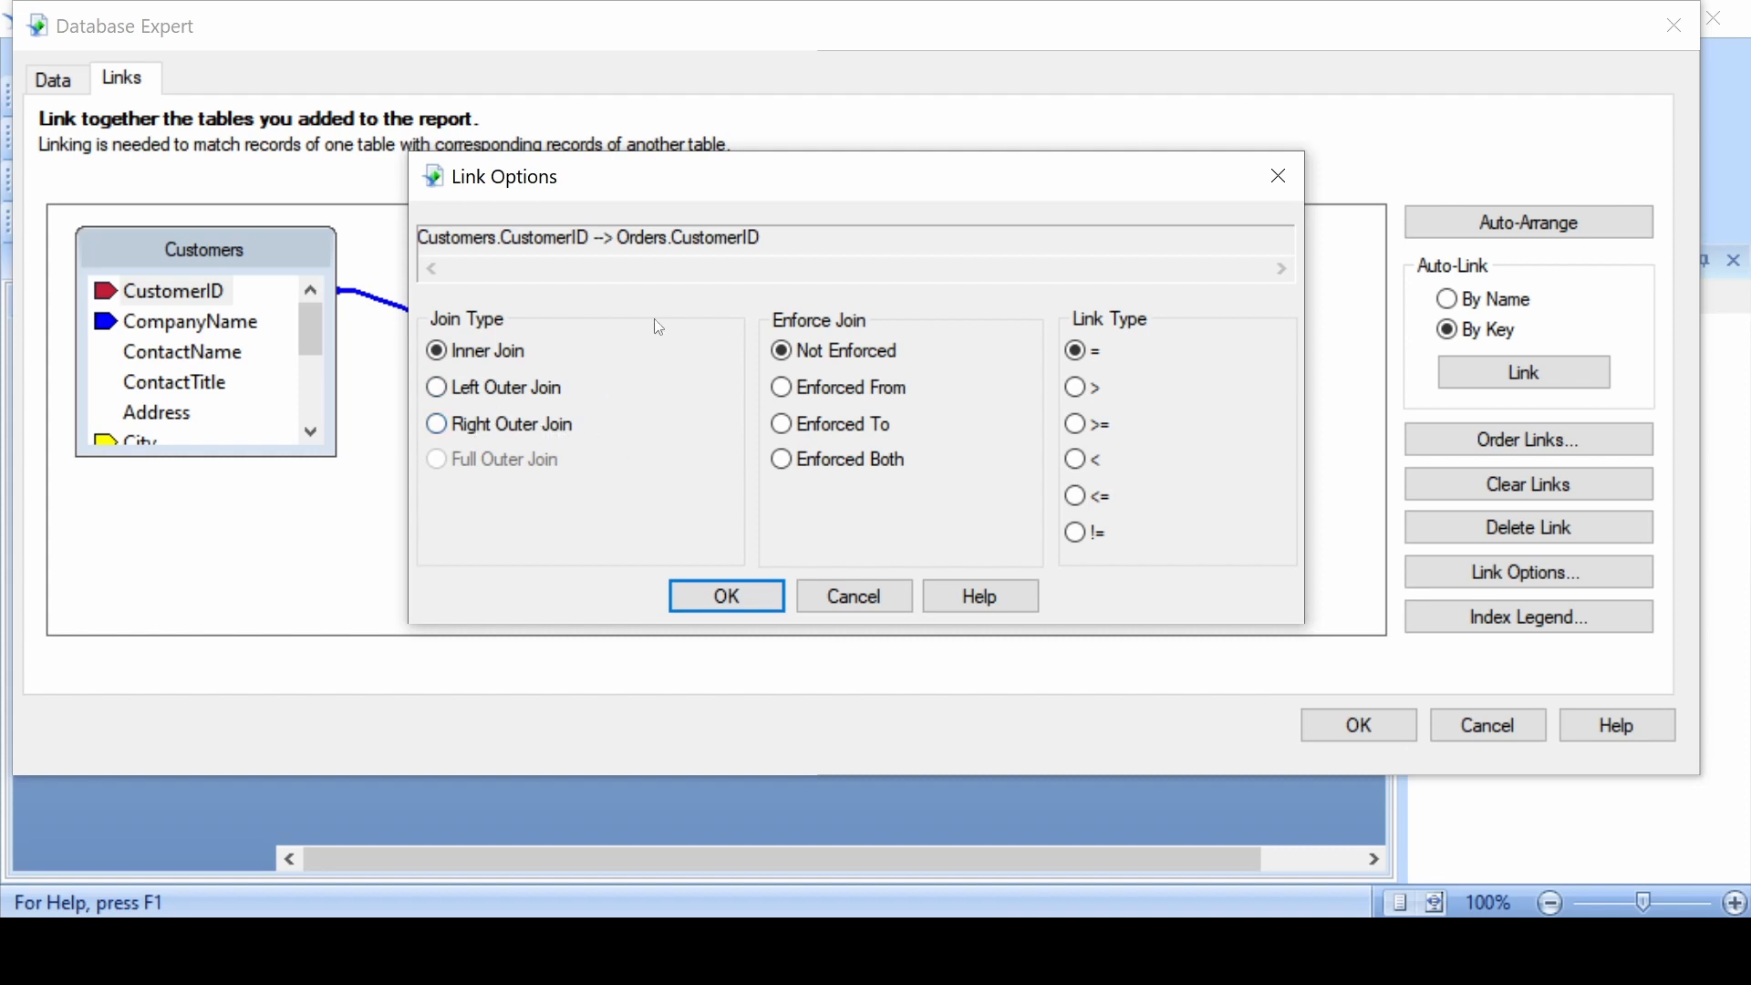
click(740, 597)
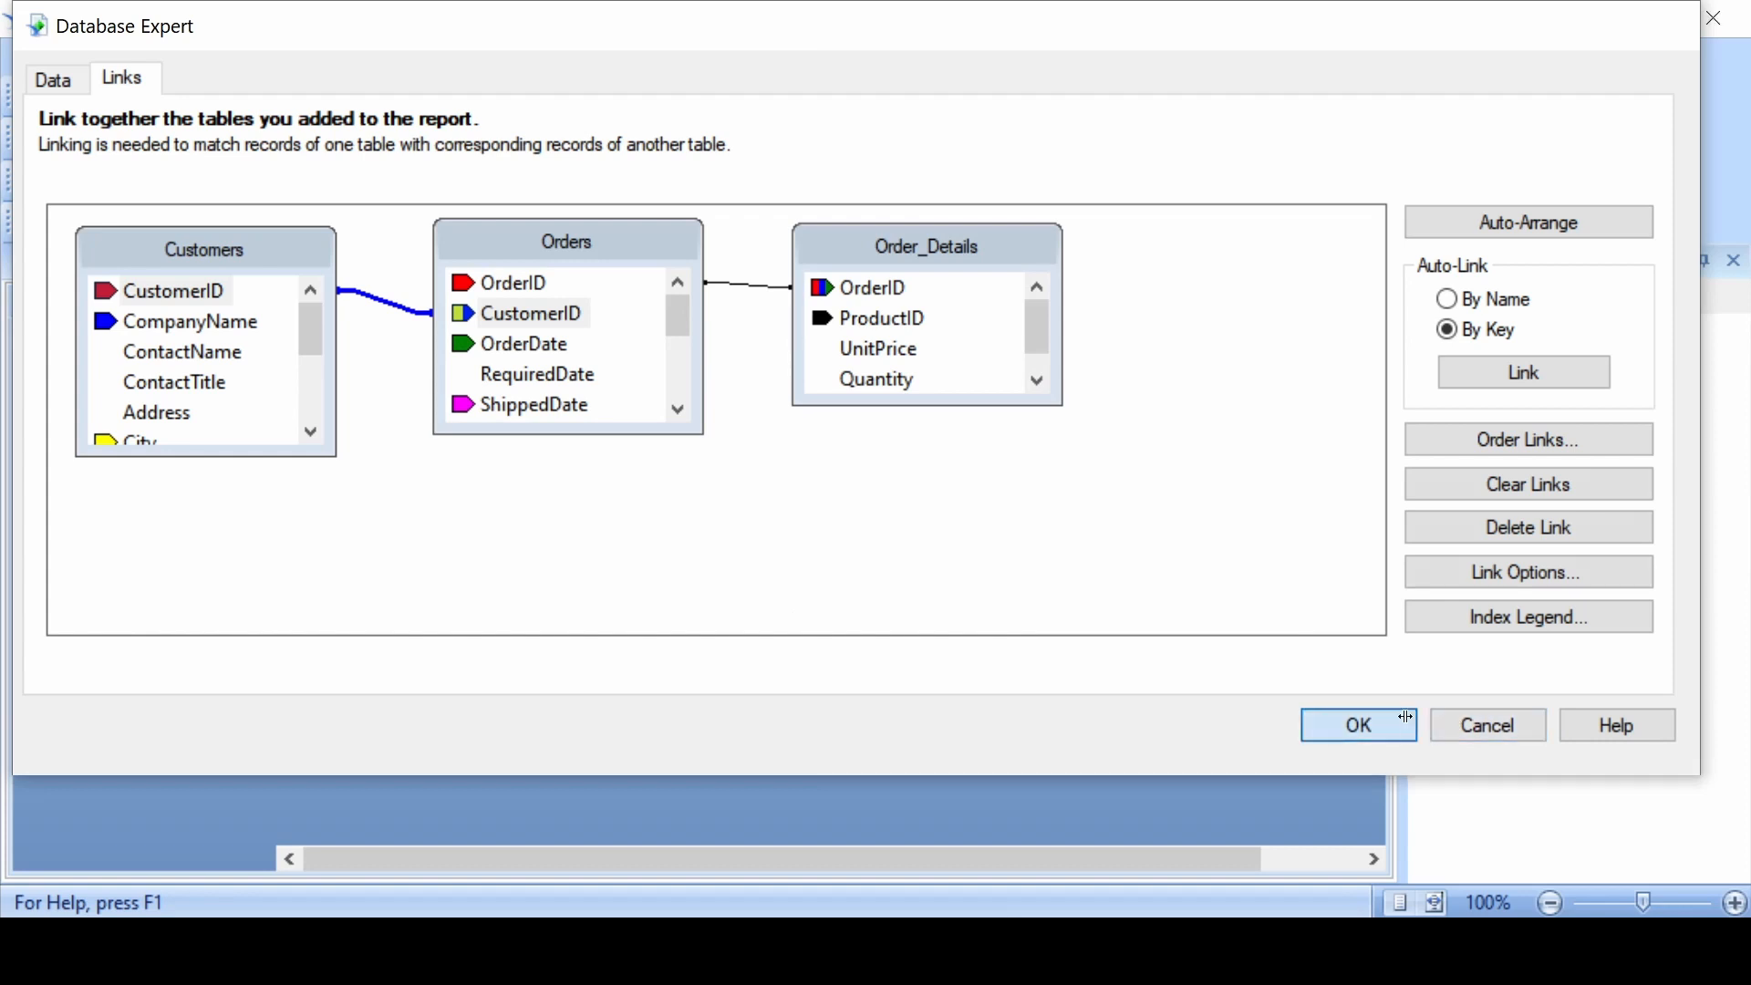
click(1359, 724)
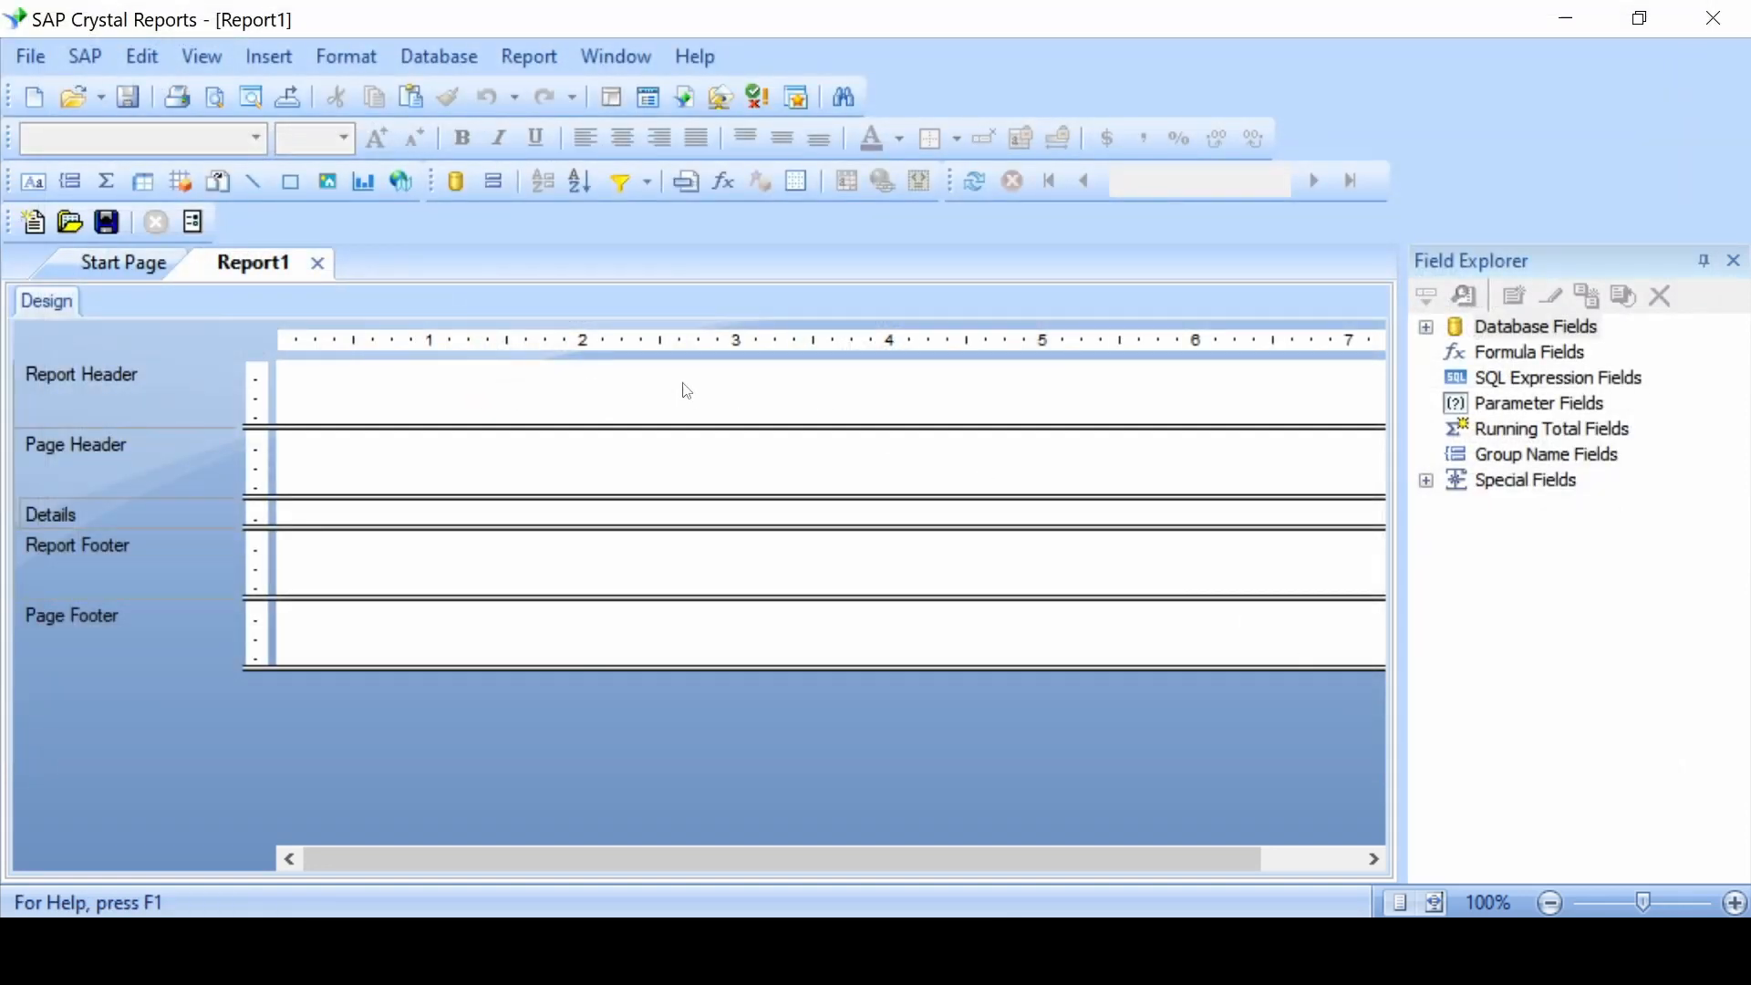